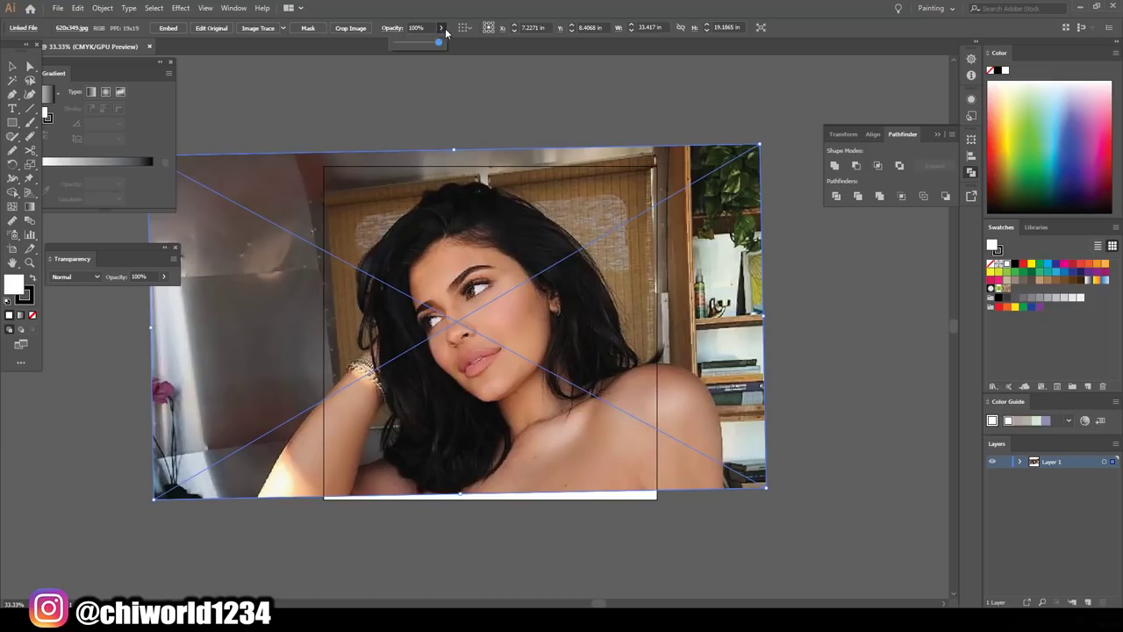
Dim the photo, add a tracing layer above it, and set the Calligraphic brush to Pressure size
{"action": "left_click", "coordinate": [1072, 602]}
{"action": "left_click", "coordinate": [305, 28]}
{"action": "double_click", "coordinate": [220, 53]}
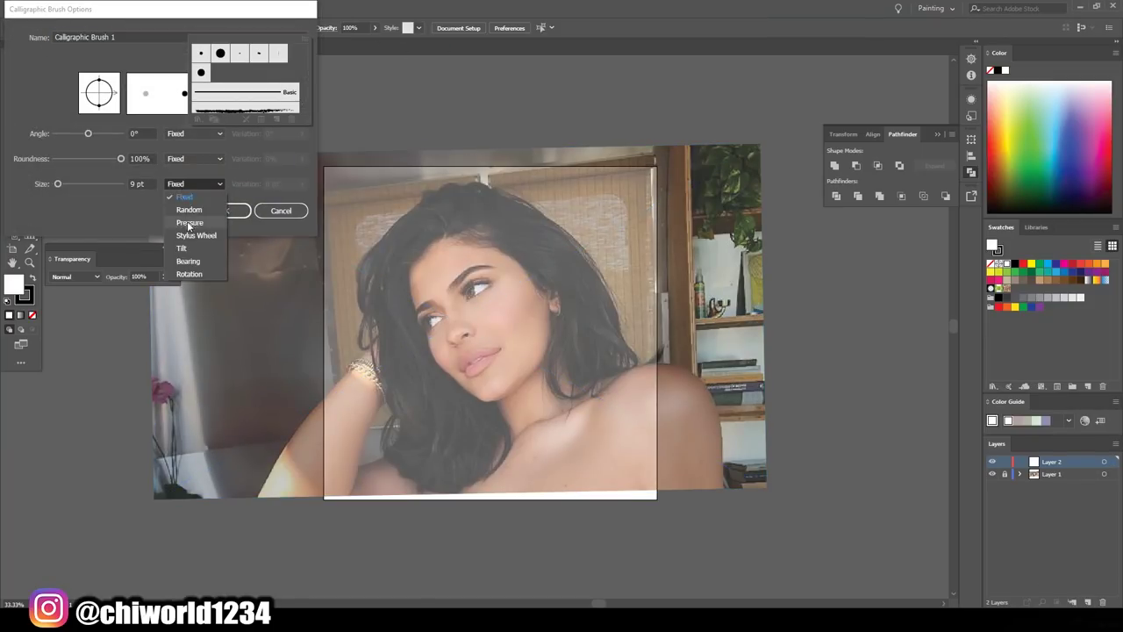
{"action": "left_click", "coordinate": [185, 224]}
{"action": "left_click", "coordinate": [231, 210]}
Draw a test stroke and the nostril outline, then set stroke weight to 0.5 pt
{"action": "key", "text": "b"}
{"action": "left_click_drag", "start_coordinate": [256, 144], "coordinate": [337, 112]}
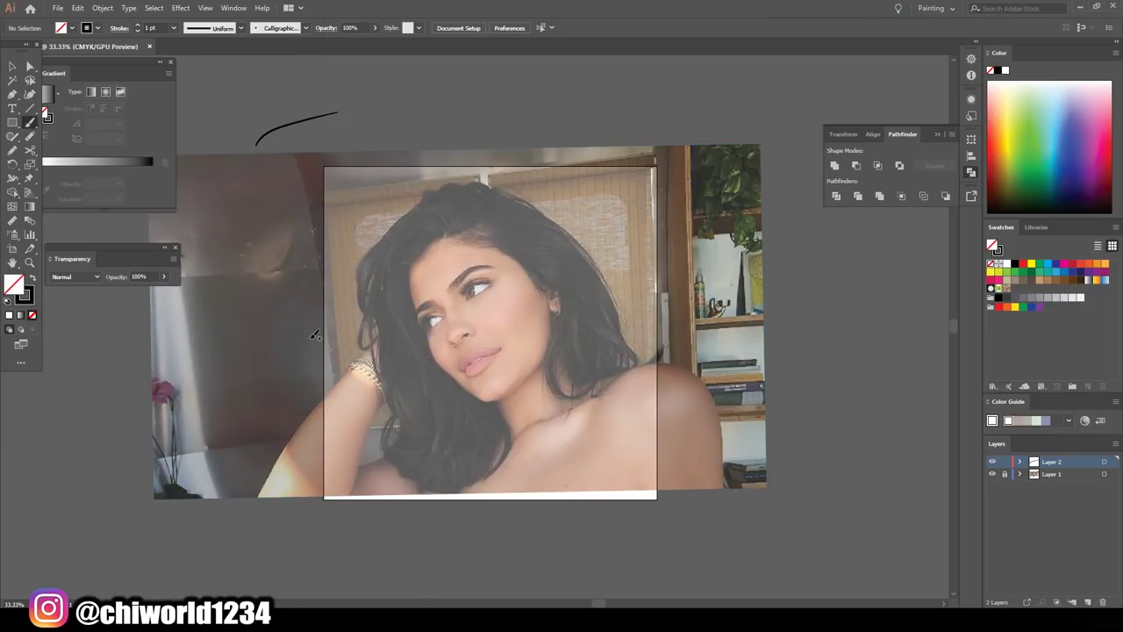
{"action": "scroll", "coordinate": [545, 377], "scroll_direction": "up", "scroll_amount": 5}
{"action": "mouse_move", "coordinate": [526, 393]}
{"action": "left_mouse_down"}
{"action": "mouse_move", "coordinate": [524, 413]}
{"action": "mouse_move", "coordinate": [429, 453]}
{"action": "left_mouse_up"}
{"action": "left_click", "coordinate": [173, 27]}
{"action": "left_click", "coordinate": [193, 55]}
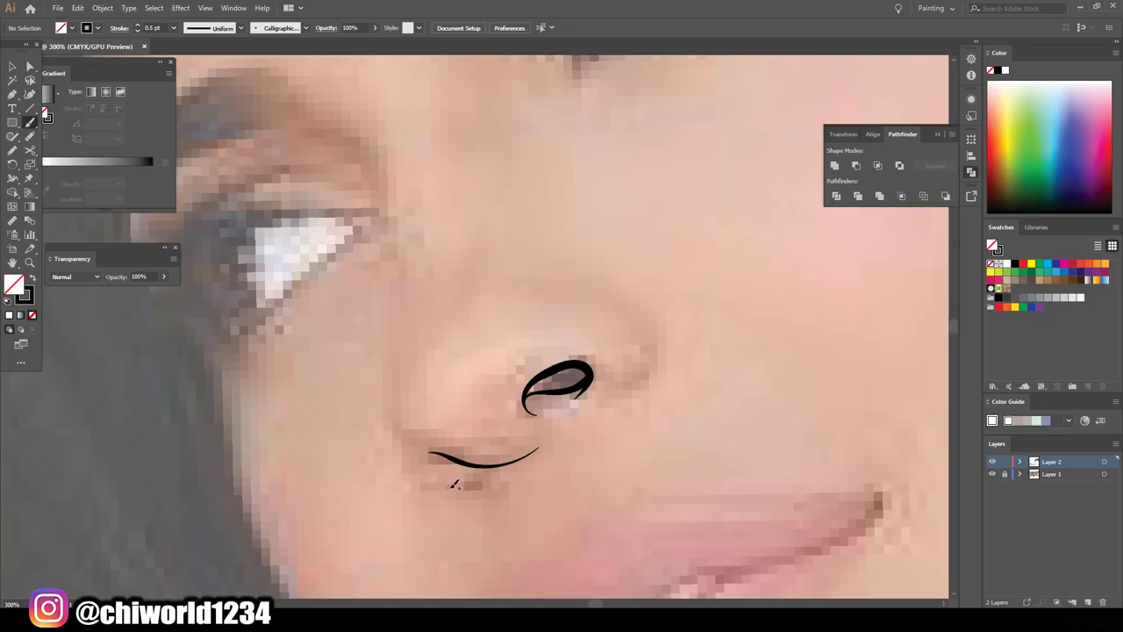
Trace the side of the nose up to the brow, fill the nostril, and outline its right wing
{"action": "left_click_drag", "start_coordinate": [378, 363], "coordinate": [439, 476]}
{"action": "key", "text": "ctrl+z"}
{"action": "key", "text": "ctrl+minus"}
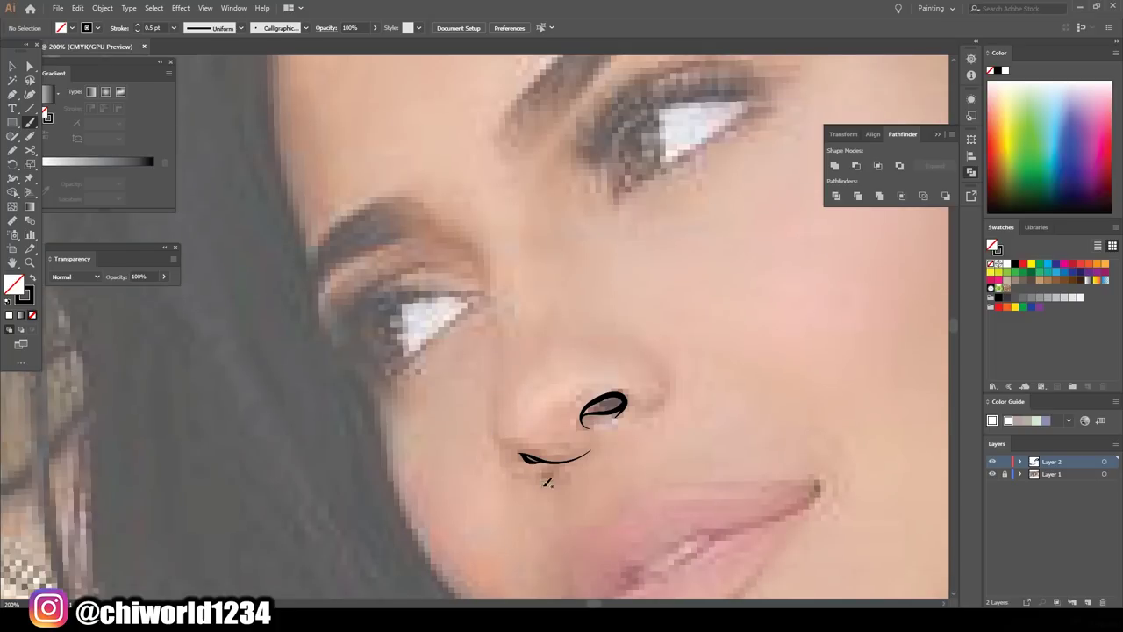
{"action": "left_click_drag", "start_coordinate": [492, 419], "coordinate": [448, 234]}
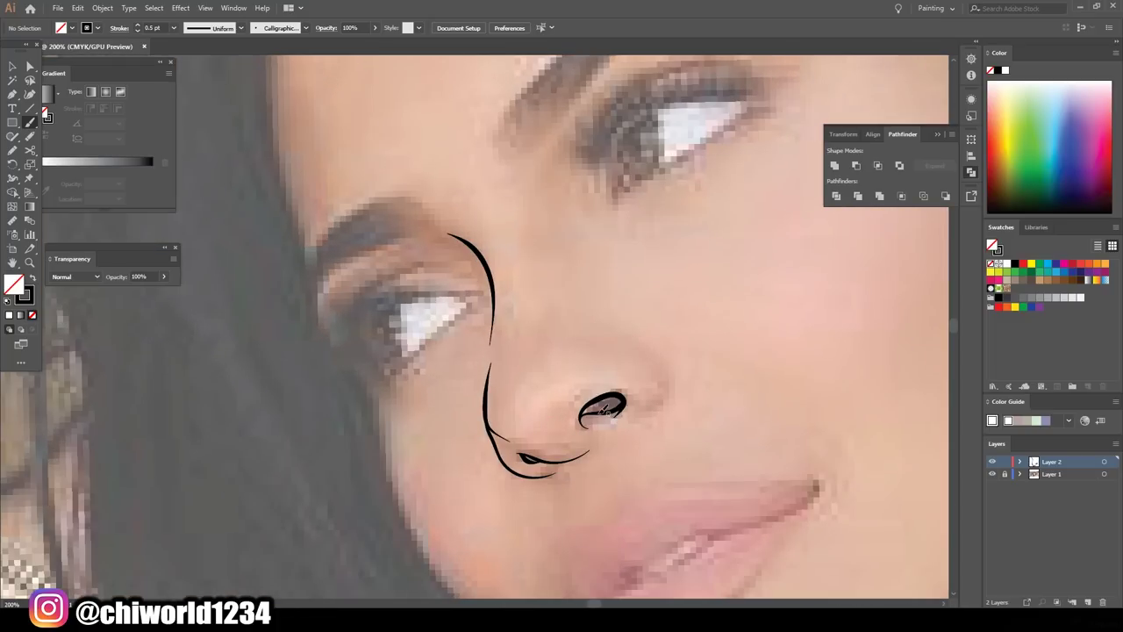
{"action": "left_click_drag", "start_coordinate": [602, 408], "coordinate": [594, 405]}
{"action": "key", "text": "ctrl+plus"}
{"action": "key", "text": "ctrl+plus"}
{"action": "key", "text": "ctrl+plus"}
{"action": "key", "text": "ctrl+minus"}
{"action": "key", "text": "ctrl+minus"}
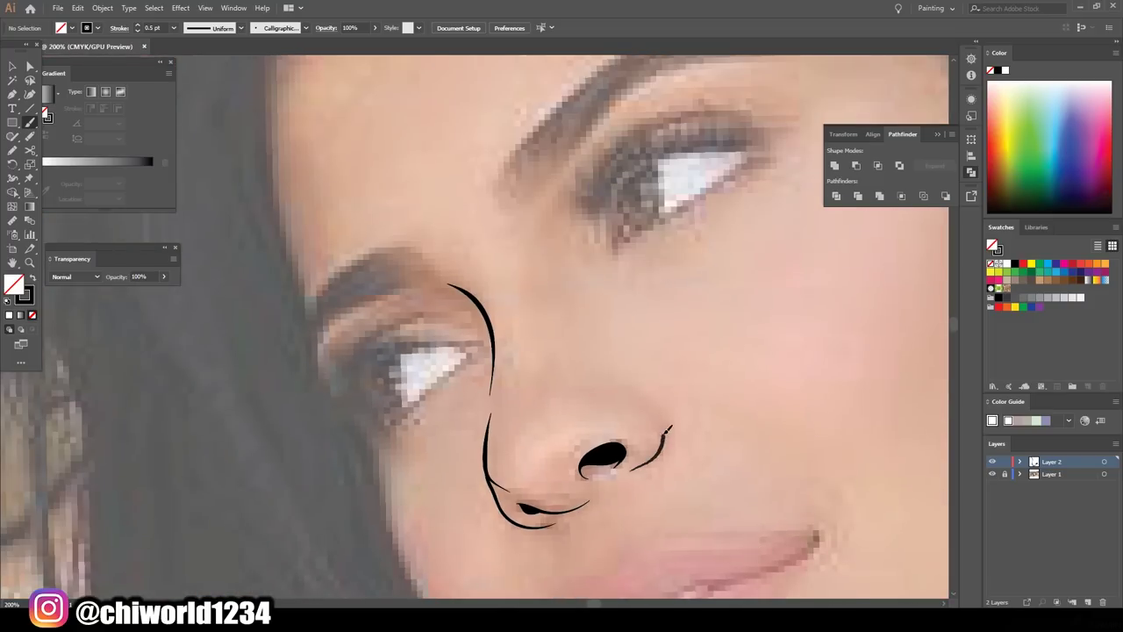
{"action": "left_click_drag", "start_coordinate": [610, 384], "coordinate": [630, 467]}
Trace the upper lip line and contour, then outline the upper and lower lips
{"action": "left_click_drag", "start_coordinate": [643, 511], "coordinate": [602, 323]}
{"action": "mouse_move", "coordinate": [560, 490]}
{"action": "left_mouse_down"}
{"action": "mouse_move", "coordinate": [680, 394]}
{"action": "mouse_move", "coordinate": [777, 343]}
{"action": "left_mouse_up"}
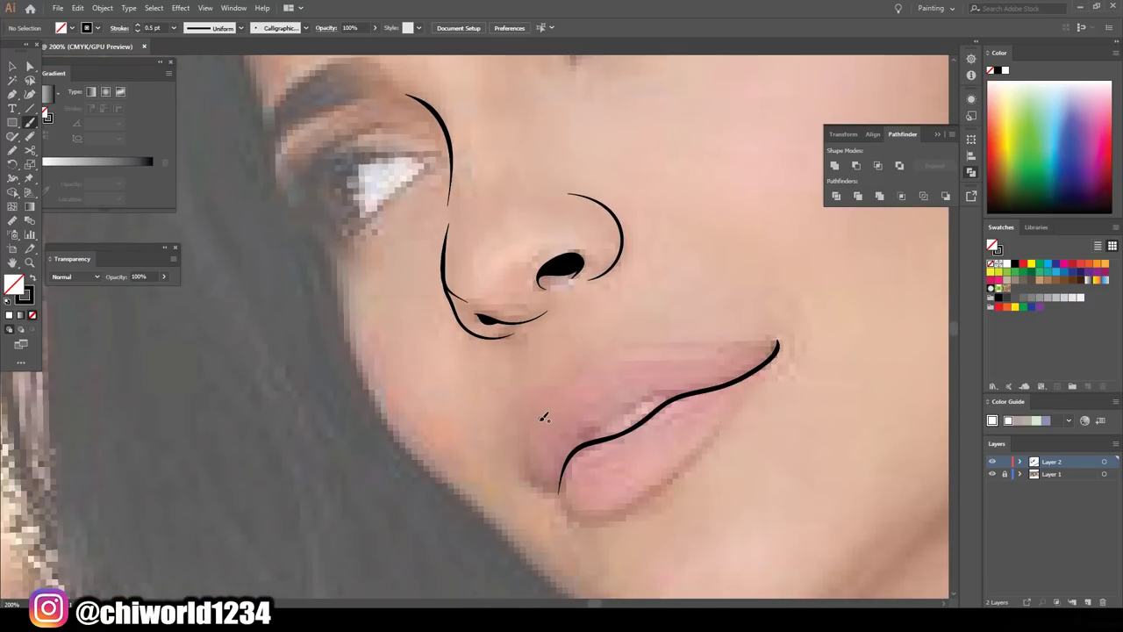
{"action": "left_click_drag", "start_coordinate": [647, 399], "coordinate": [569, 433]}
{"action": "mouse_move", "coordinate": [529, 476]}
{"action": "left_mouse_down"}
{"action": "mouse_move", "coordinate": [598, 344]}
{"action": "mouse_move", "coordinate": [776, 340]}
{"action": "mouse_move", "coordinate": [625, 514]}
{"action": "mouse_move", "coordinate": [563, 519]}
{"action": "left_mouse_up"}
Draw upper and lower eyelids for both eyes
{"action": "key", "text": "ctrl+minus"}
{"action": "scroll", "coordinate": [542, 442], "scroll_direction": "up", "scroll_amount": 2}
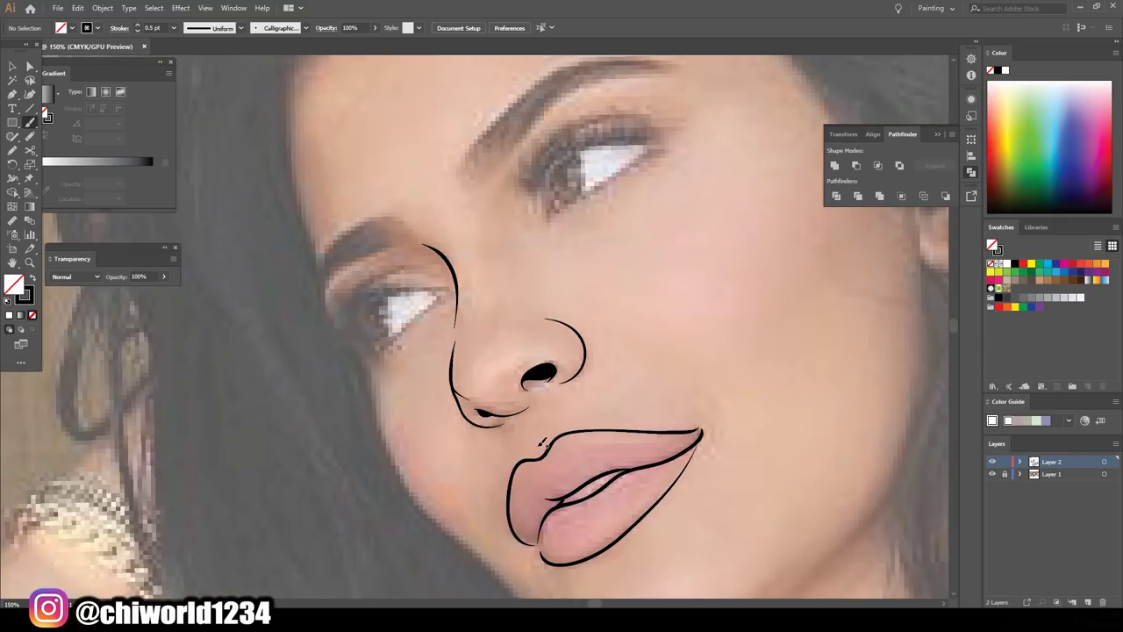
{"action": "scroll", "coordinate": [889, 583], "scroll_direction": "up", "scroll_amount": 3}
{"action": "left_click_drag", "start_coordinate": [418, 458], "coordinate": [508, 399]}
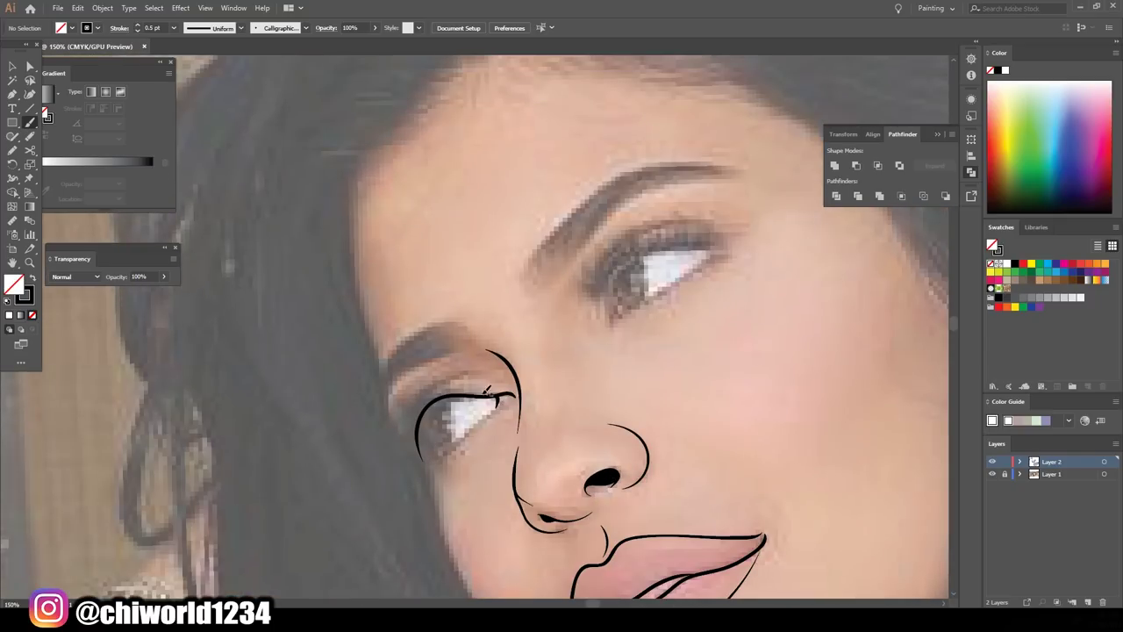
{"action": "left_click_drag", "start_coordinate": [430, 453], "coordinate": [518, 395]}
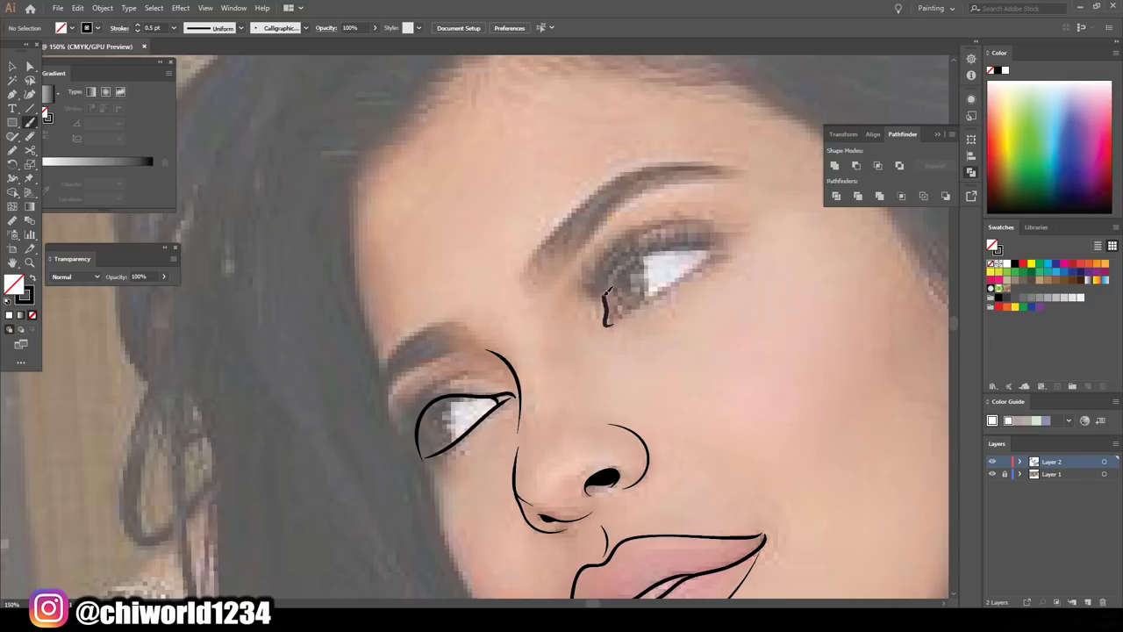
{"action": "left_click_drag", "start_coordinate": [608, 291], "coordinate": [726, 252]}
{"action": "left_click_drag", "start_coordinate": [610, 321], "coordinate": [722, 255]}
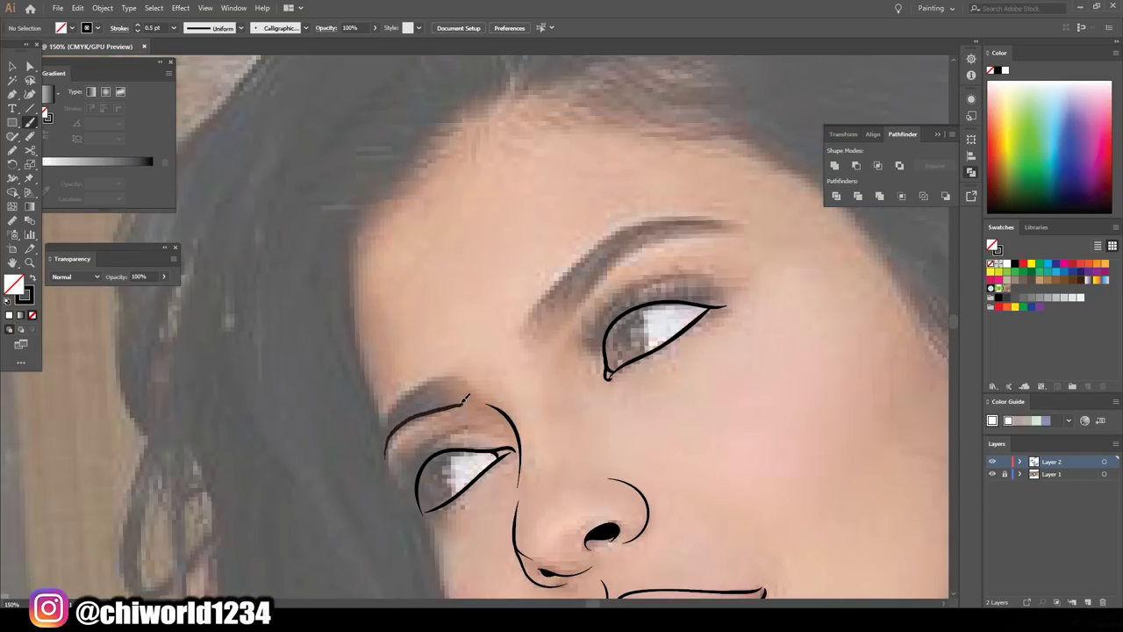
Outline both eyebrows, undoing one to redraw, and draw the round irises in both eyes
{"action": "left_click_drag", "start_coordinate": [467, 397], "coordinate": [382, 452]}
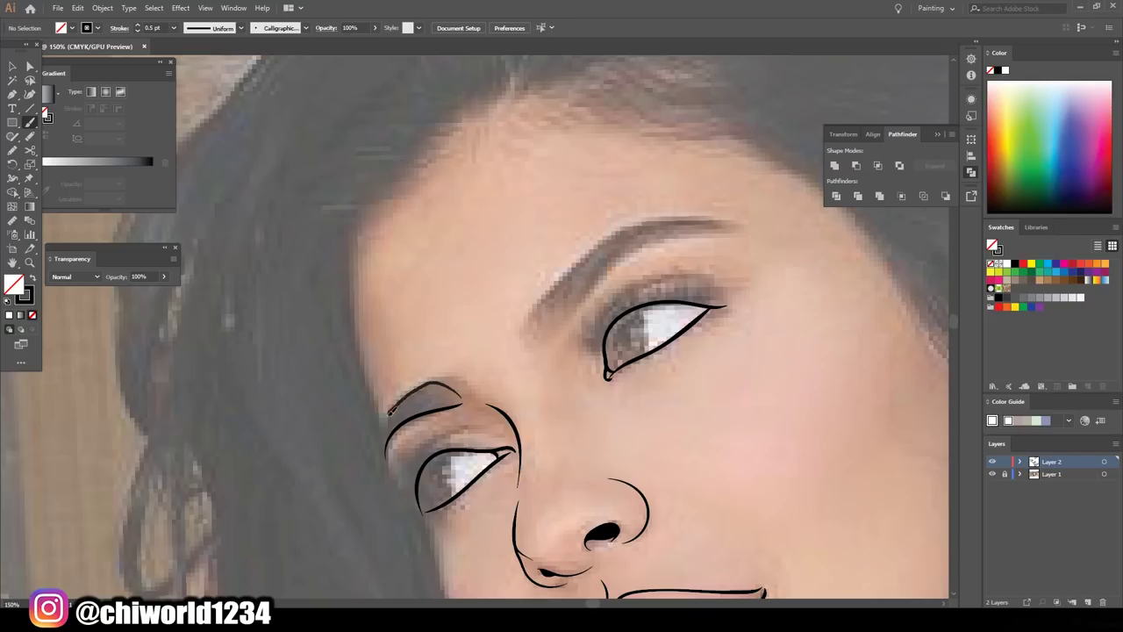
{"action": "mouse_move", "coordinate": [722, 221]}
{"action": "left_mouse_down"}
{"action": "mouse_move", "coordinate": [615, 235]}
{"action": "mouse_move", "coordinate": [546, 318]}
{"action": "mouse_move", "coordinate": [700, 223]}
{"action": "left_mouse_up"}
{"action": "key", "text": "ctrl+z"}
{"action": "scroll", "coordinate": [773, 407], "scroll_direction": "down", "scroll_amount": 3}
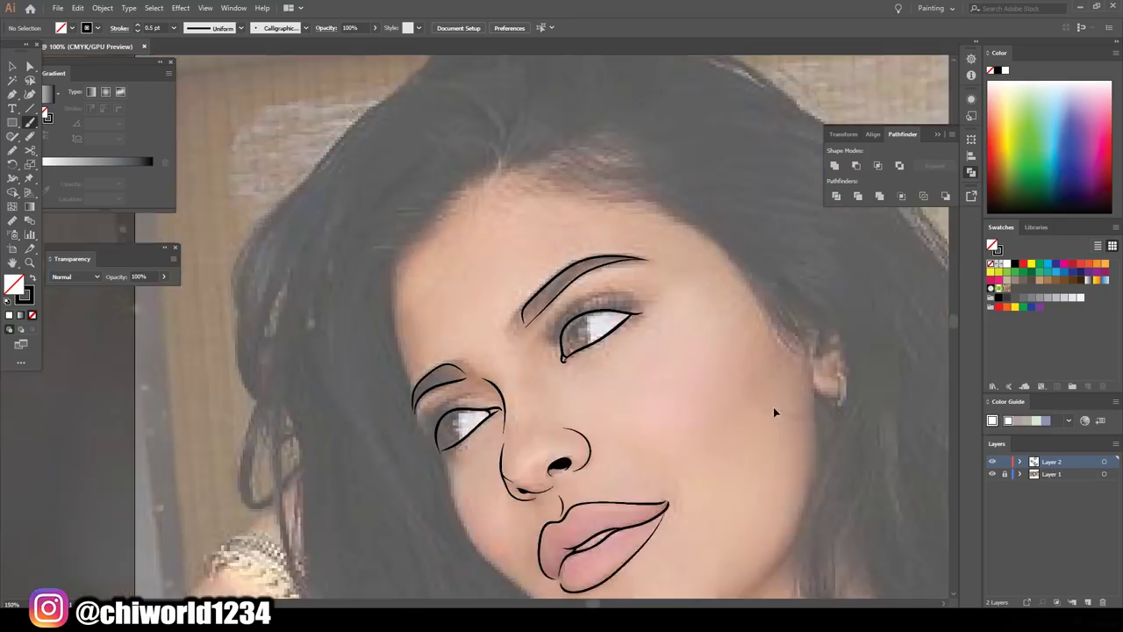
{"action": "scroll", "coordinate": [773, 406], "scroll_direction": "down", "scroll_amount": 3}
{"action": "scroll", "coordinate": [662, 303], "scroll_direction": "up", "scroll_amount": 7}
{"action": "left_click_drag", "start_coordinate": [688, 327], "coordinate": [669, 332]}
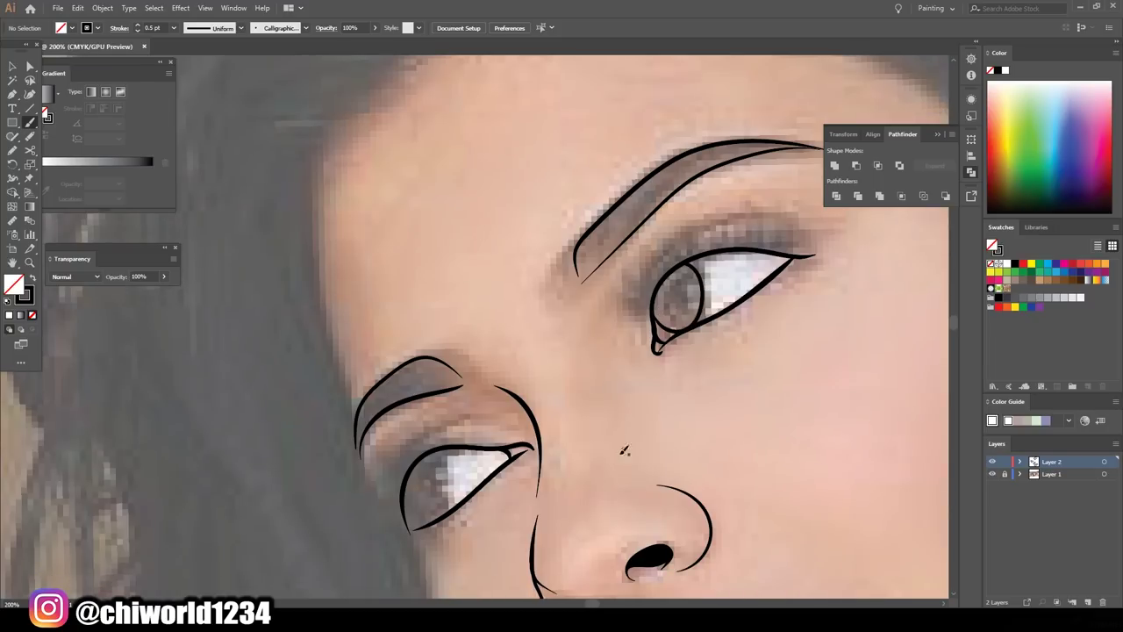
{"action": "left_click_drag", "start_coordinate": [448, 508], "coordinate": [439, 451]}
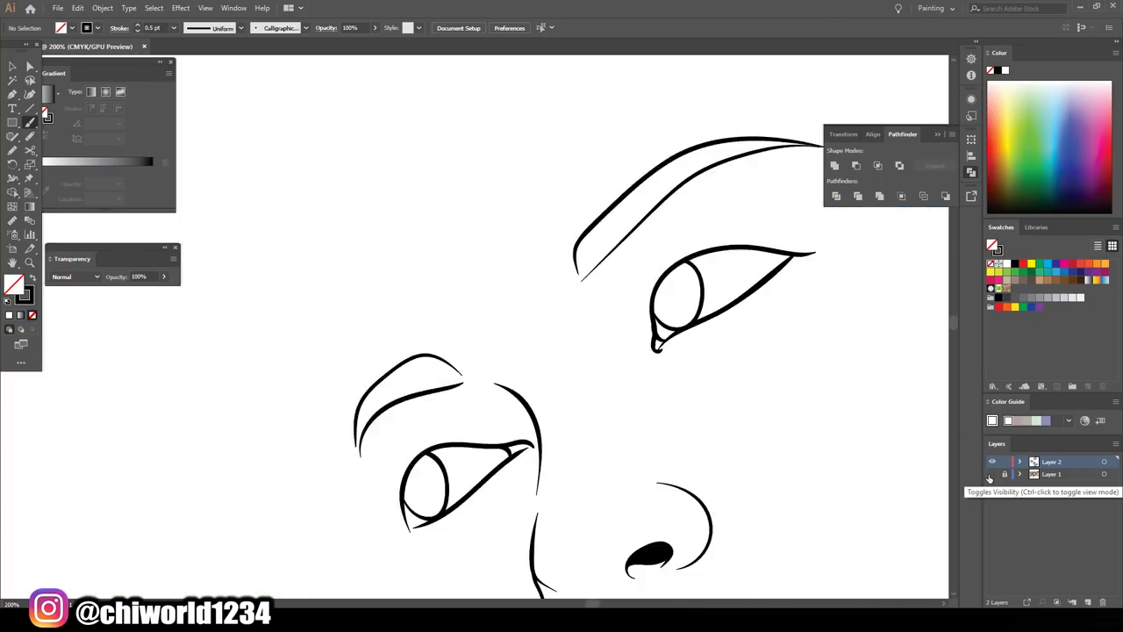
Add a line at the upper eye's inner corner, then brush the face contour and right jawline at 0.75 pt
{"action": "left_click_drag", "start_coordinate": [653, 342], "coordinate": [660, 261]}
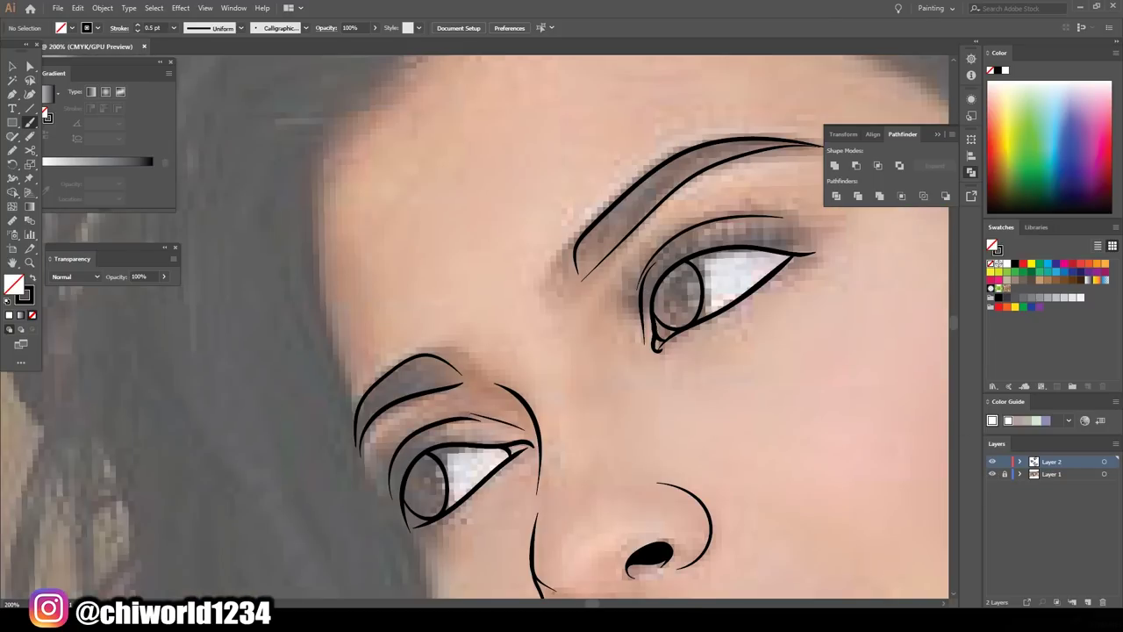
{"action": "key", "text": "ctrl+minus"}
{"action": "key", "text": "ctrl+minus"}
{"action": "key", "text": "ctrl+minus"}
{"action": "key", "text": "ctrl+plus"}
{"action": "left_click", "coordinate": [174, 27]}
{"action": "left_click", "coordinate": [188, 70]}
{"action": "mouse_move", "coordinate": [618, 579]}
{"action": "left_mouse_down"}
{"action": "mouse_move", "coordinate": [457, 405]}
{"action": "mouse_move", "coordinate": [394, 180]}
{"action": "left_mouse_up"}
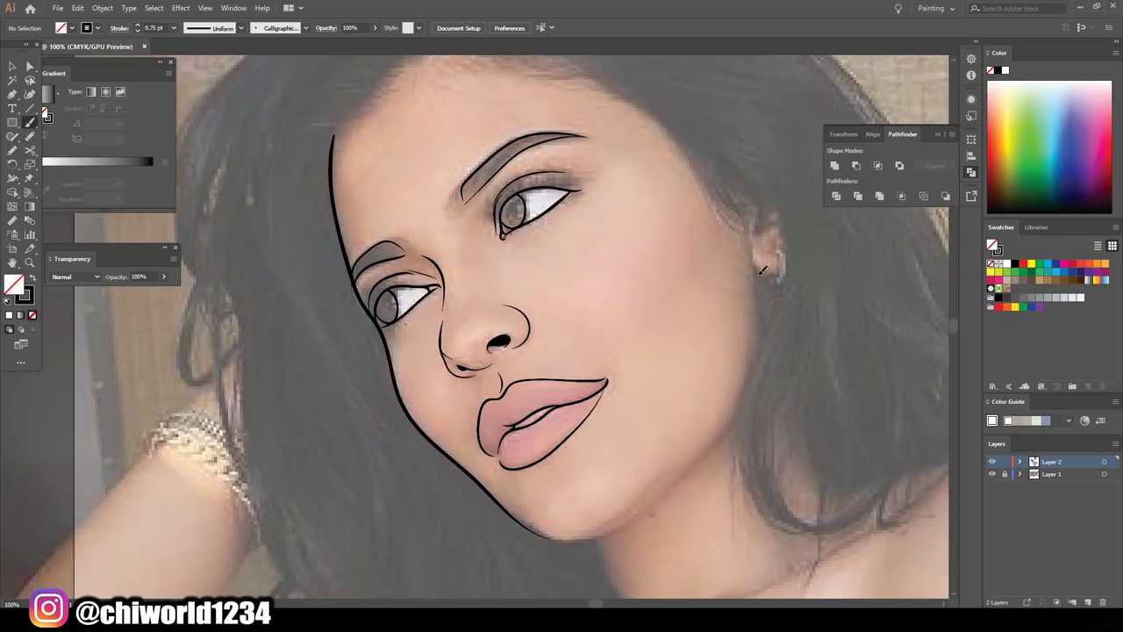
{"action": "left_click_drag", "start_coordinate": [761, 271], "coordinate": [541, 533]}
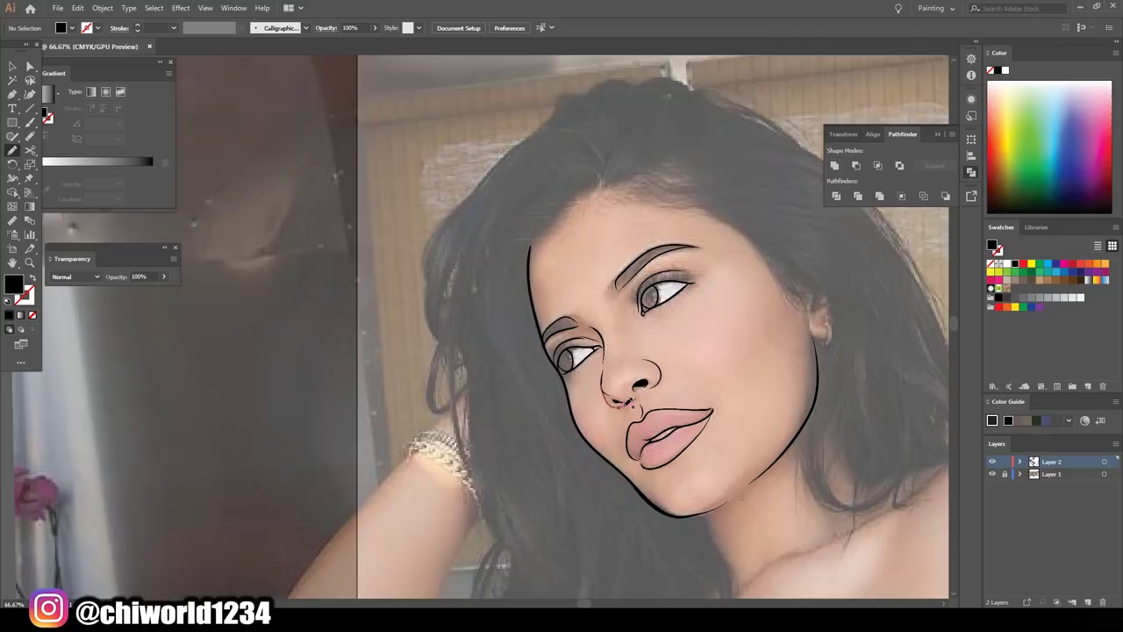
Paint a solid black hair mass beside the face and down along the neck
{"action": "left_click_drag", "start_coordinate": [686, 541], "coordinate": [676, 475]}
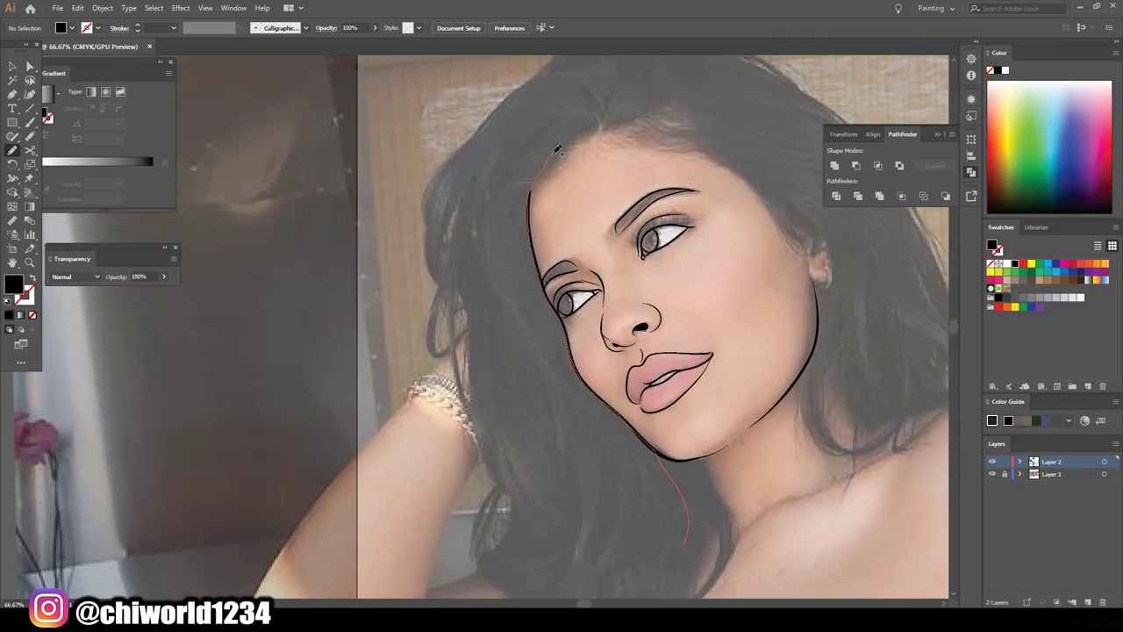
{"action": "left_click_drag", "start_coordinate": [492, 542], "coordinate": [494, 544]}
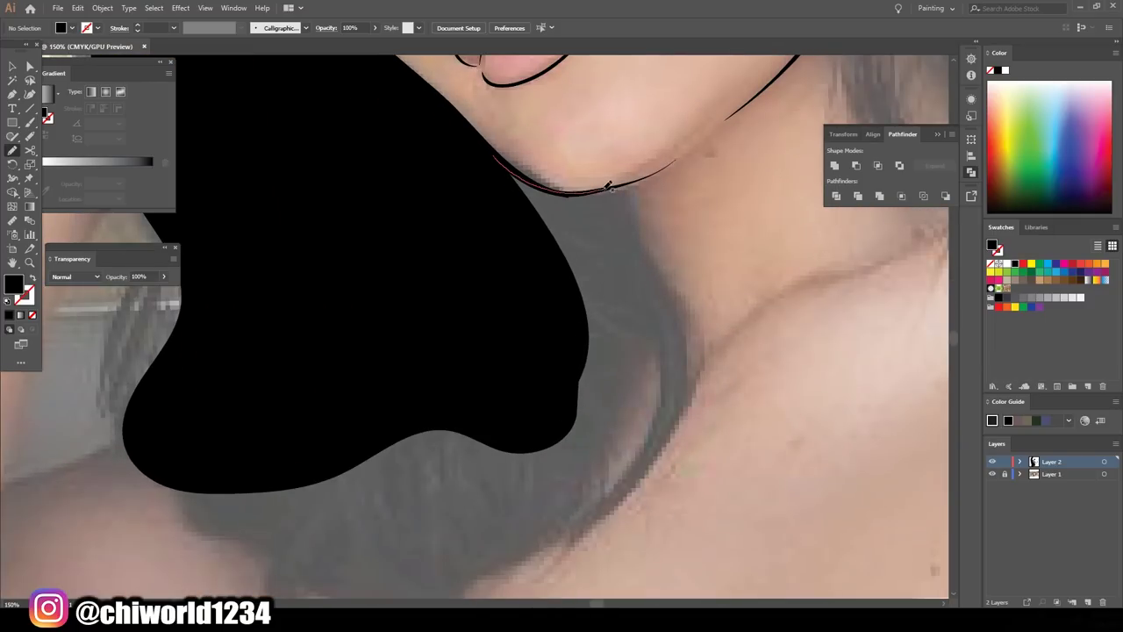
{"action": "mouse_move", "coordinate": [562, 290]}
{"action": "left_mouse_down"}
{"action": "mouse_move", "coordinate": [351, 413]}
{"action": "mouse_move", "coordinate": [463, 474]}
{"action": "left_mouse_up"}
{"action": "left_click_drag", "start_coordinate": [639, 467], "coordinate": [497, 281]}
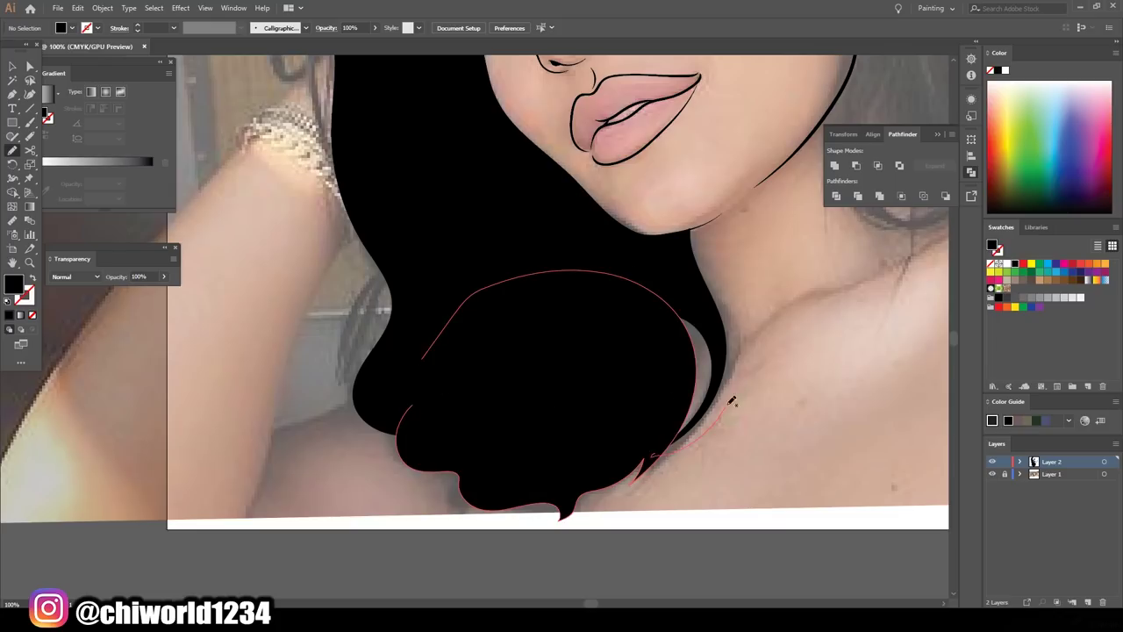
{"action": "left_click_drag", "start_coordinate": [732, 401], "coordinate": [646, 442]}
{"action": "key", "text": "ctrl+minus"}
{"action": "key", "text": "ctrl+minus"}
{"action": "key", "text": "ctrl+minus"}
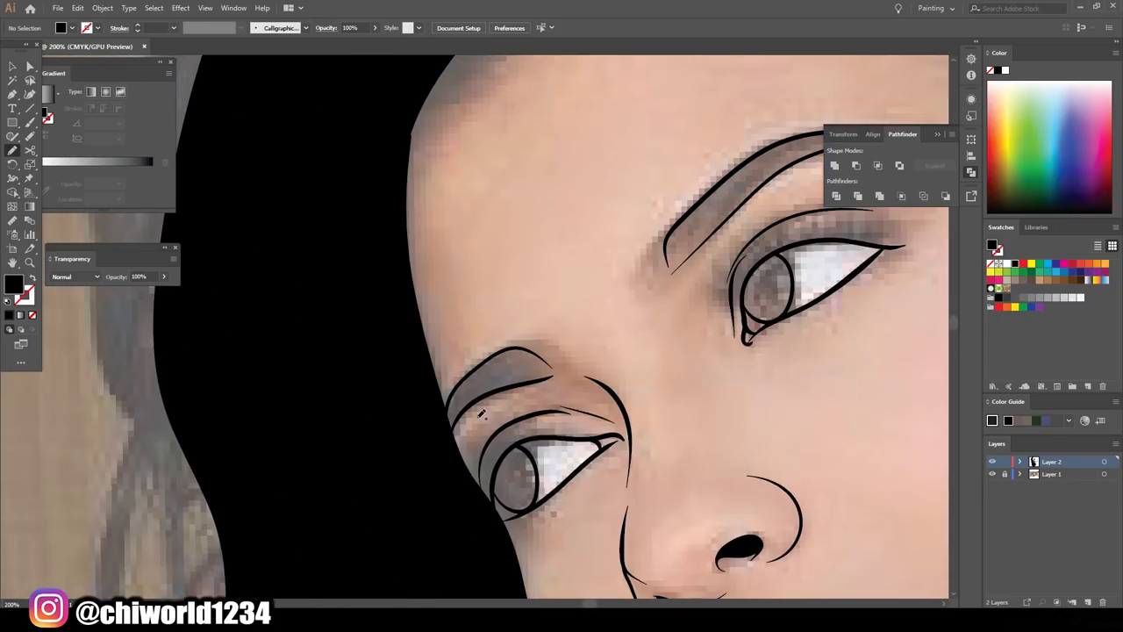
Fill the eyebrows solid black
{"action": "left_click_drag", "start_coordinate": [449, 494], "coordinate": [471, 447]}
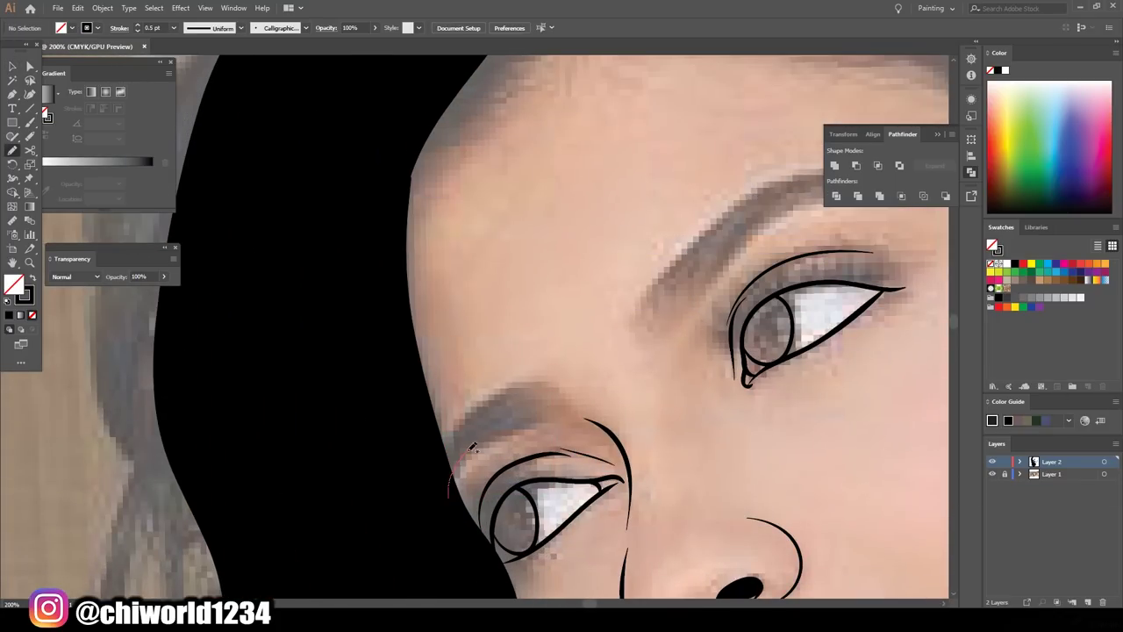
{"action": "left_click_drag", "start_coordinate": [479, 406], "coordinate": [546, 420]}
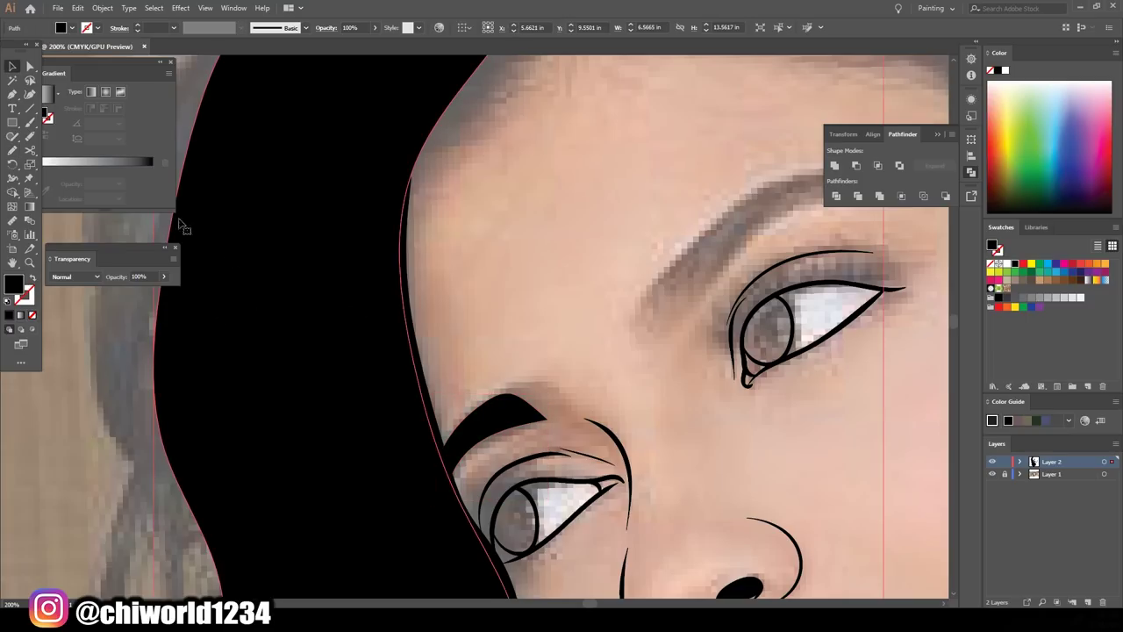
{"action": "scroll", "coordinate": [870, 274], "scroll_direction": "up", "scroll_amount": 3}
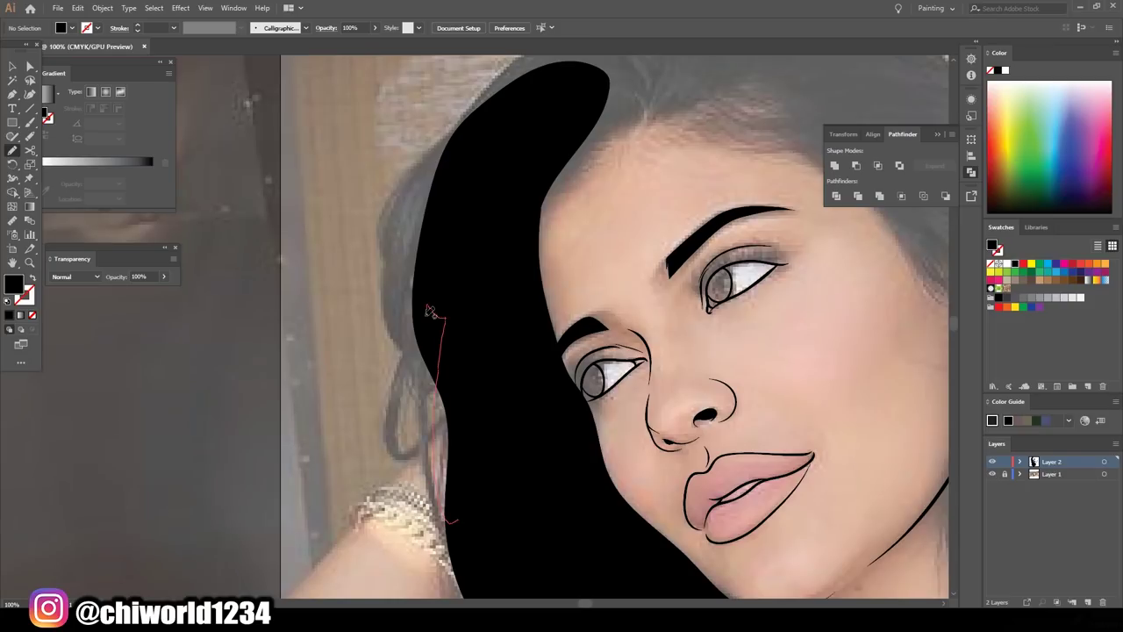
Paint more hair over the head, undo an oversized fill, and widen the hair's left edge
{"action": "left_click_drag", "start_coordinate": [430, 312], "coordinate": [402, 454]}
{"action": "scroll", "coordinate": [458, 507], "scroll_direction": "up", "scroll_amount": 5}
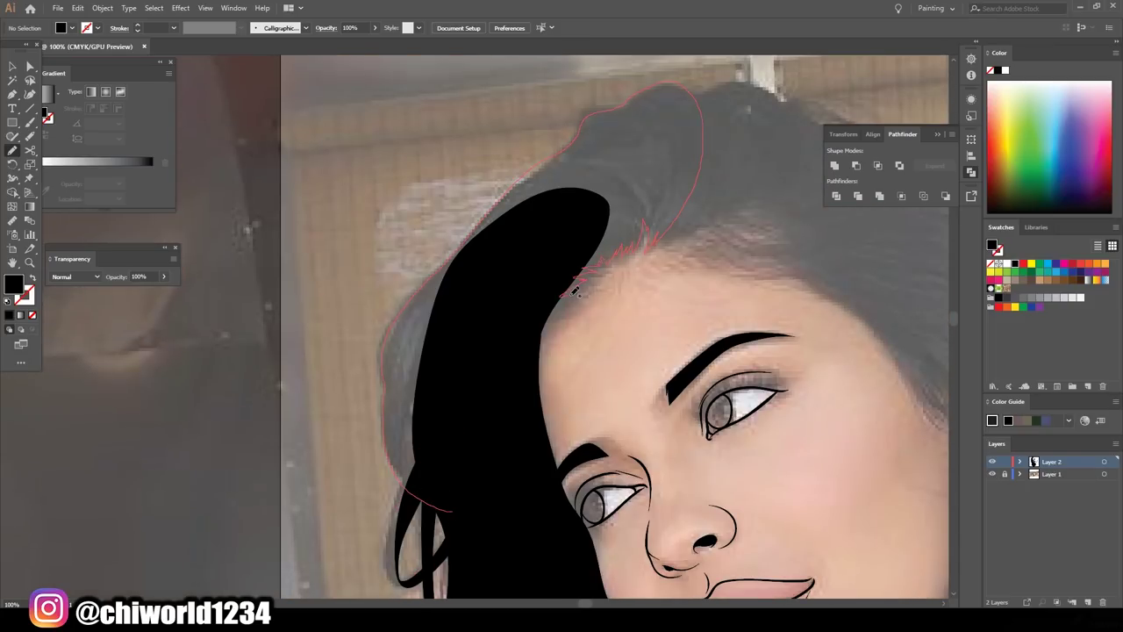
{"action": "mouse_move", "coordinate": [576, 290]}
{"action": "left_mouse_down"}
{"action": "mouse_move", "coordinate": [582, 263]}
{"action": "mouse_move", "coordinate": [632, 245]}
{"action": "mouse_move", "coordinate": [572, 254]}
{"action": "left_mouse_up"}
{"action": "key", "text": "ctrl+z"}
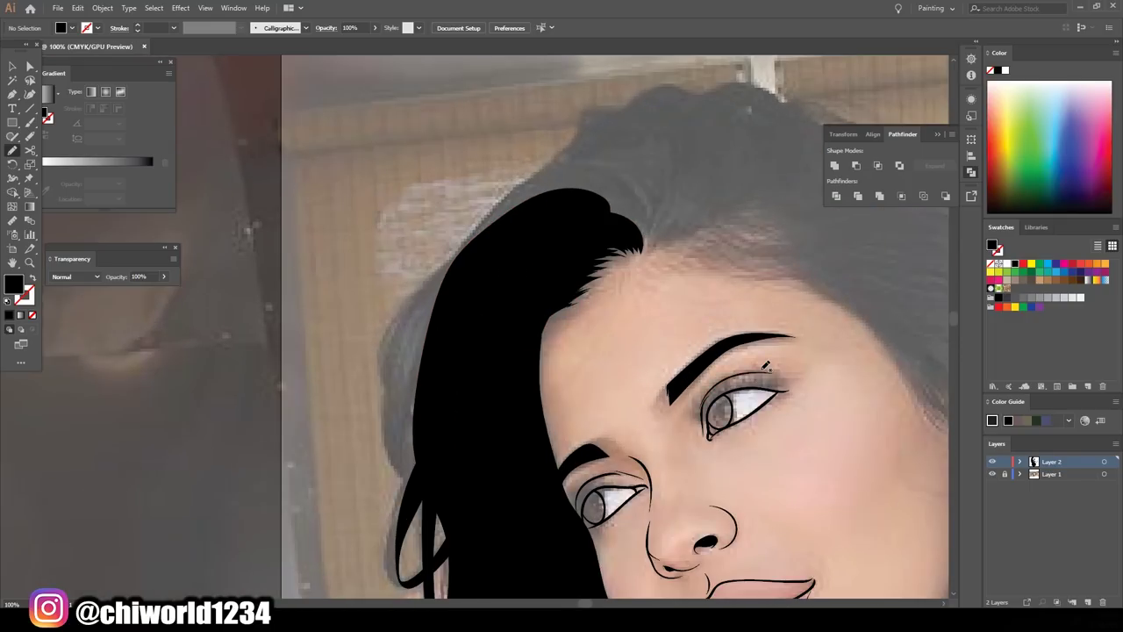
{"action": "left_click_drag", "start_coordinate": [399, 314], "coordinate": [572, 156]}
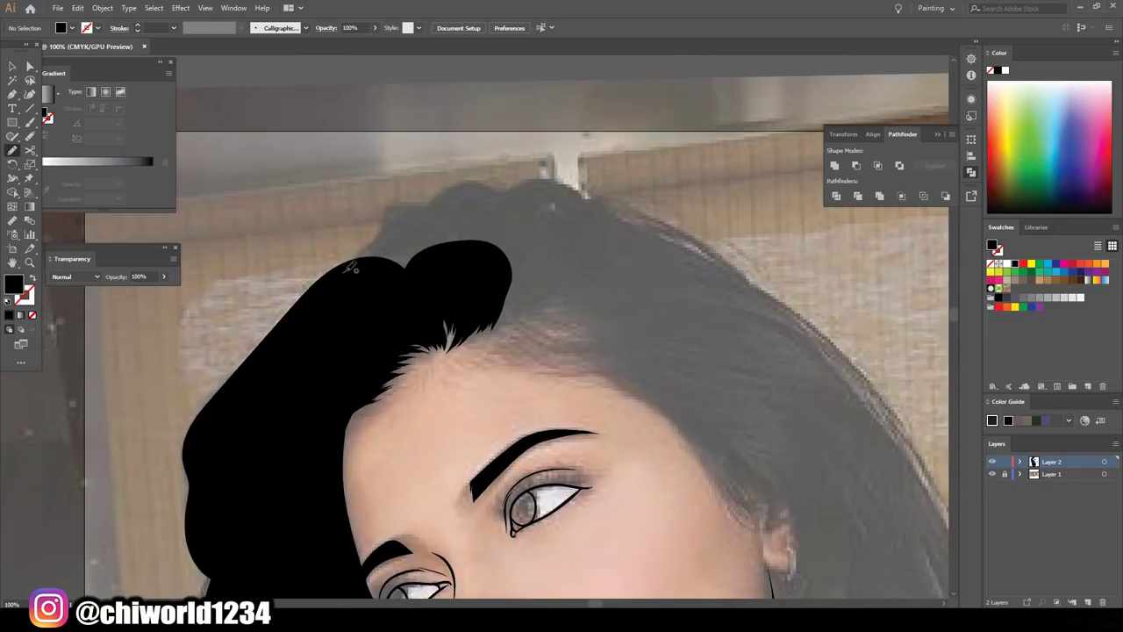
Fill the black hair over the crown and along the hairline
{"action": "left_click_drag", "start_coordinate": [351, 267], "coordinate": [389, 289]}
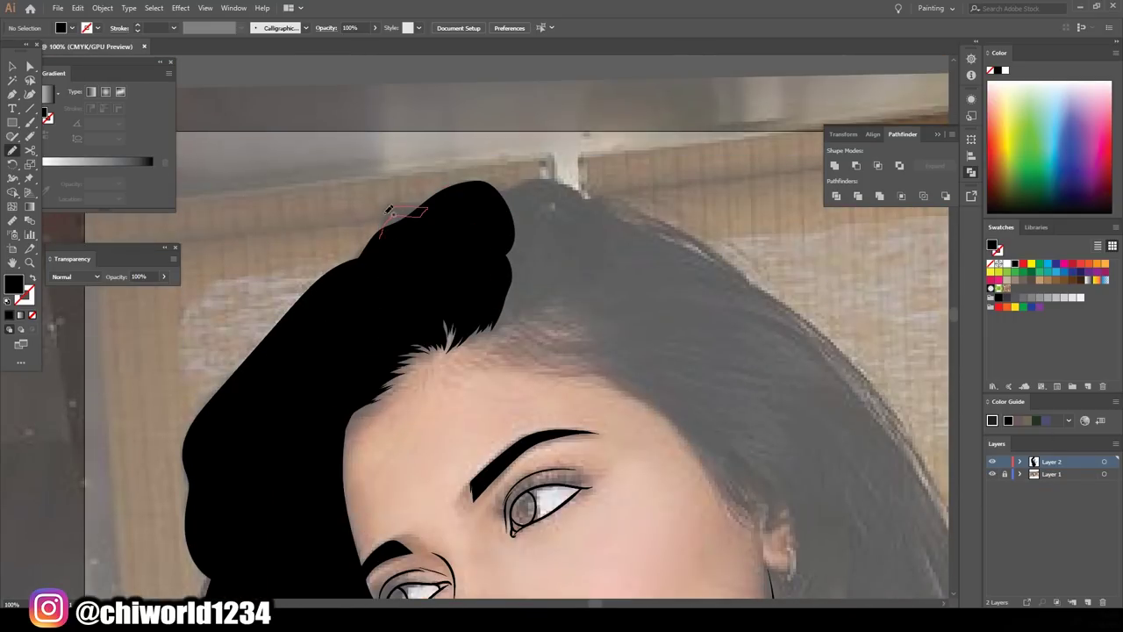
{"action": "left_click_drag", "start_coordinate": [388, 209], "coordinate": [589, 220]}
{"action": "left_click_drag", "start_coordinate": [465, 221], "coordinate": [569, 209]}
{"action": "left_click_drag", "start_coordinate": [621, 356], "coordinate": [454, 309]}
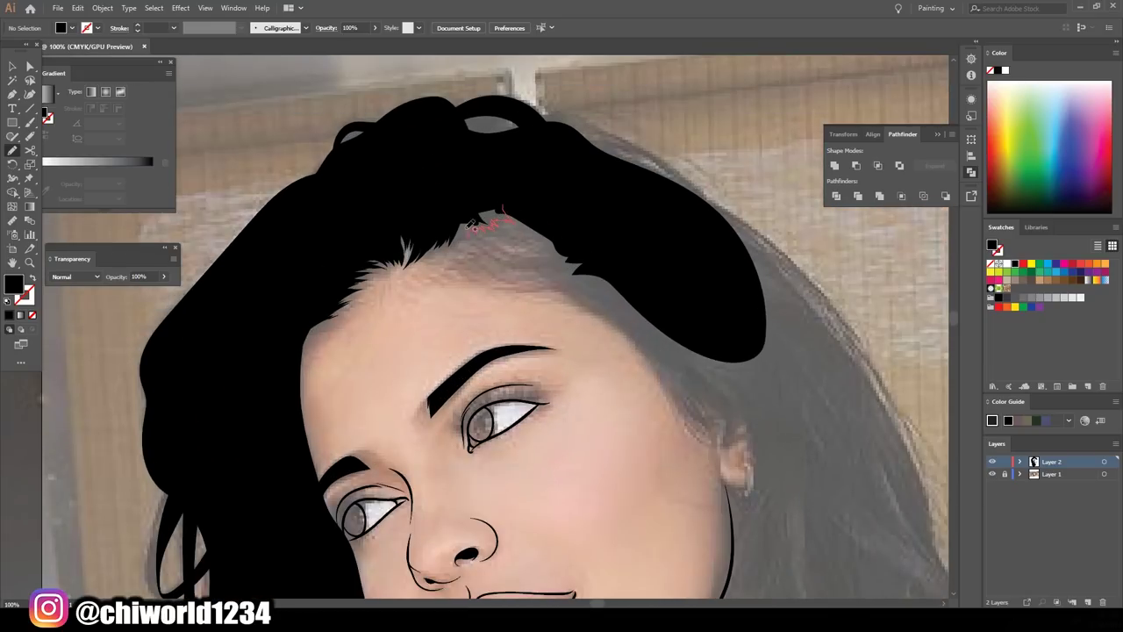
{"action": "left_click_drag", "start_coordinate": [471, 223], "coordinate": [470, 226]}
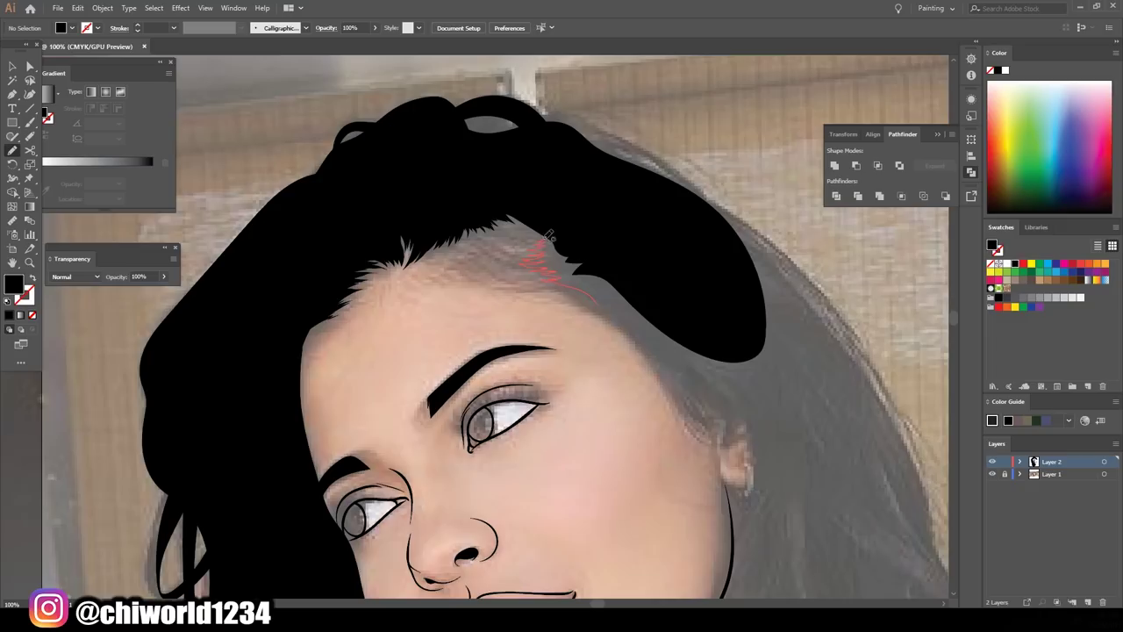
{"action": "left_click_drag", "start_coordinate": [523, 218], "coordinate": [689, 343]}
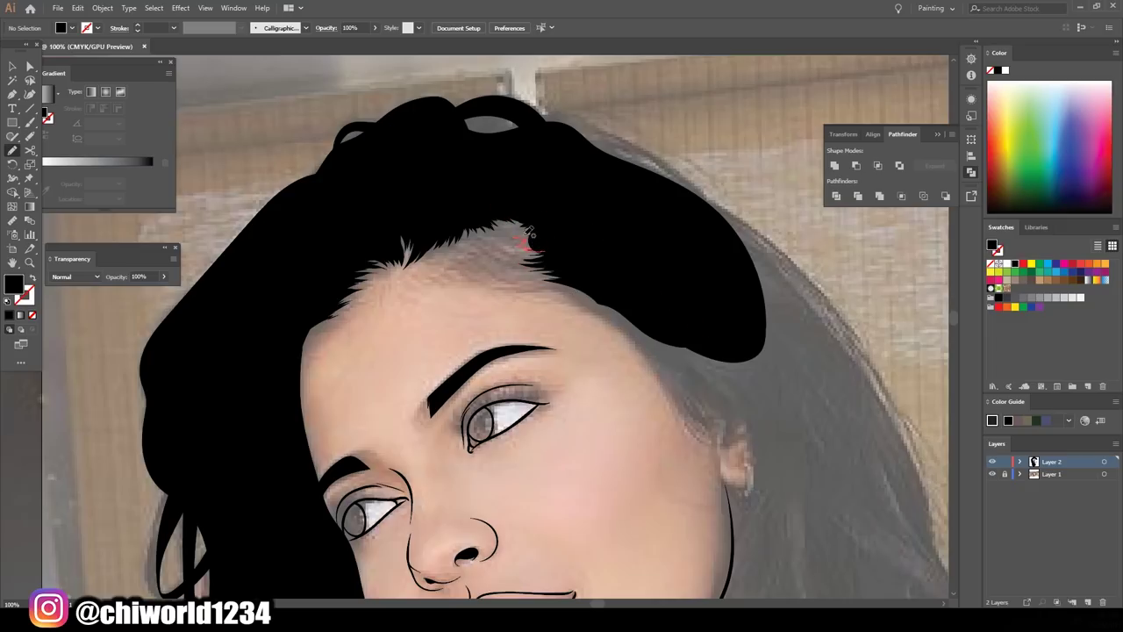
{"action": "left_click_drag", "start_coordinate": [530, 232], "coordinate": [531, 235]}
Extend the hair beside the chin and around the neck, closing the gap at the cheek
{"action": "key", "text": "ctrl+0"}
{"action": "scroll", "coordinate": [580, 532], "scroll_direction": "up", "scroll_amount": 5}
{"action": "left_click_drag", "start_coordinate": [627, 575], "coordinate": [579, 532]}
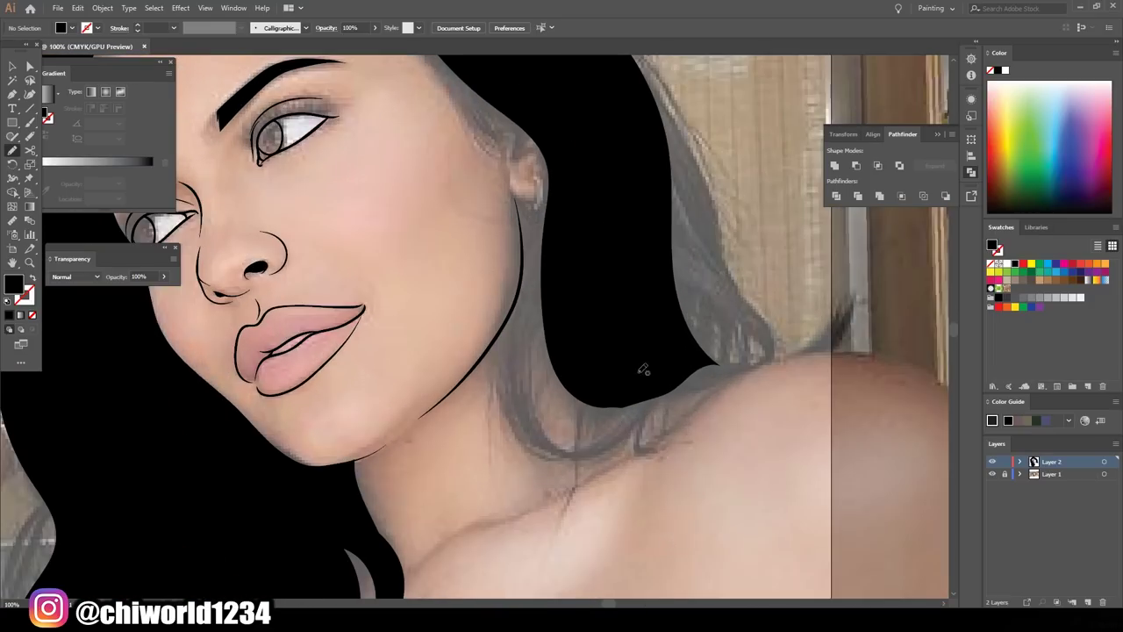
{"action": "mouse_move", "coordinate": [556, 213]}
{"action": "left_mouse_down"}
{"action": "mouse_move", "coordinate": [664, 368]}
{"action": "mouse_move", "coordinate": [671, 361]}
{"action": "left_mouse_up"}
{"action": "key", "text": "ctrl+0"}
{"action": "scroll", "coordinate": [570, 441], "scroll_direction": "up", "scroll_amount": 5}
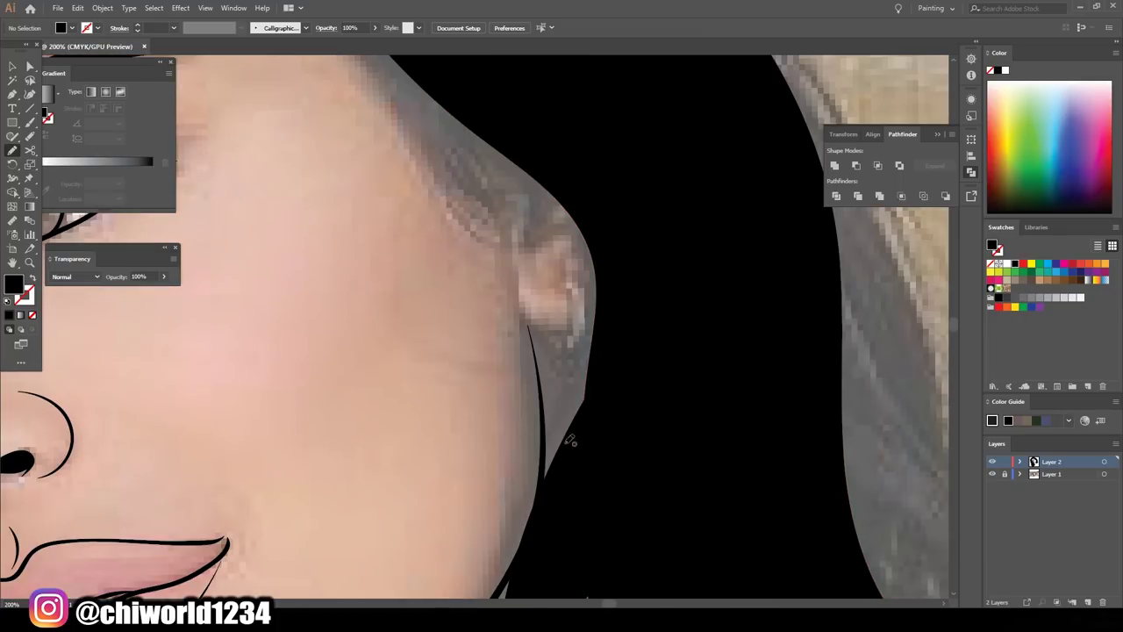
{"action": "left_click_drag", "start_coordinate": [575, 373], "coordinate": [612, 402]}
{"action": "scroll", "coordinate": [612, 401], "scroll_direction": "down", "scroll_amount": 2}
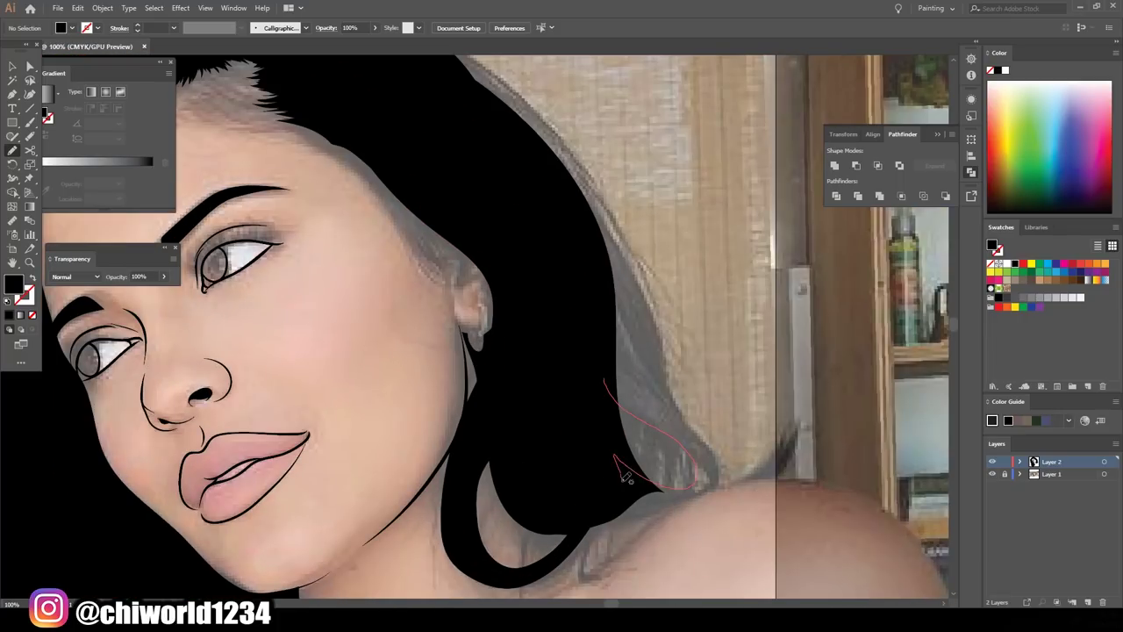
Fill the hair edge above the shoulder and the remaining gaps in the hair
{"action": "left_click_drag", "start_coordinate": [625, 477], "coordinate": [689, 489]}
{"action": "mouse_move", "coordinate": [502, 125]}
{"action": "left_mouse_down"}
{"action": "mouse_move", "coordinate": [564, 263]}
{"action": "mouse_move", "coordinate": [606, 469]}
{"action": "left_mouse_up"}
{"action": "scroll", "coordinate": [776, 454], "scroll_direction": "up", "scroll_amount": 4}
{"action": "scroll", "coordinate": [775, 455], "scroll_direction": "left", "scroll_amount": 2}
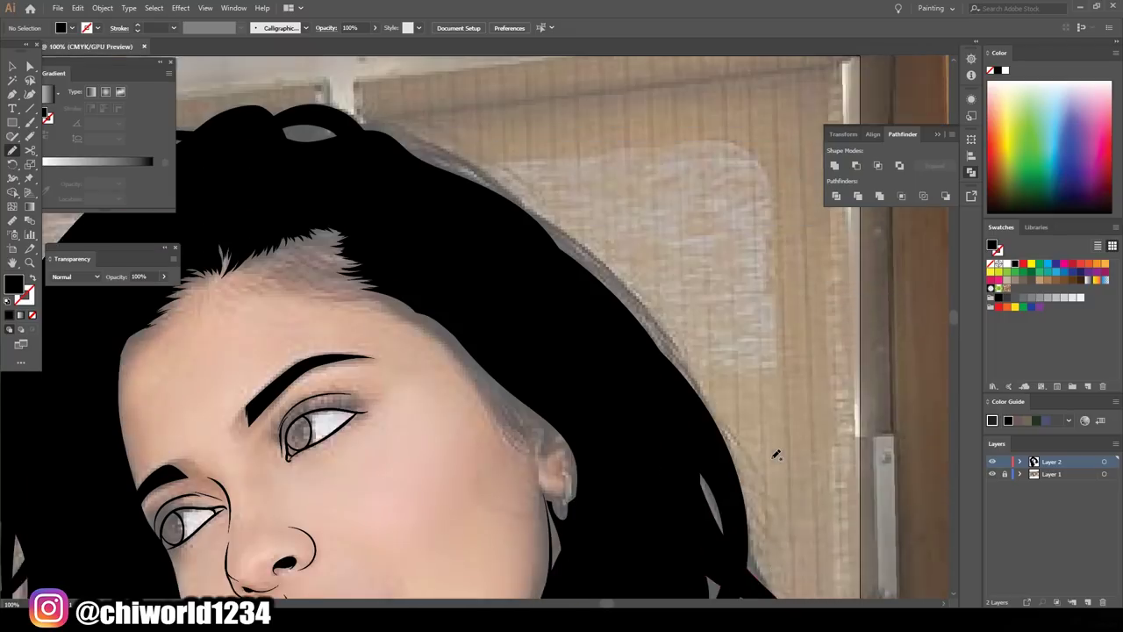
{"action": "scroll", "coordinate": [776, 454], "scroll_direction": "down", "scroll_amount": 2}
{"action": "left_click_drag", "start_coordinate": [521, 220], "coordinate": [547, 271]}
{"action": "scroll", "coordinate": [813, 538], "scroll_direction": "down", "scroll_amount": 3}
Hide the reference photo and set the Paintbrush to a black 0.5 pt stroke with no fill
{"action": "left_click", "coordinate": [992, 473]}
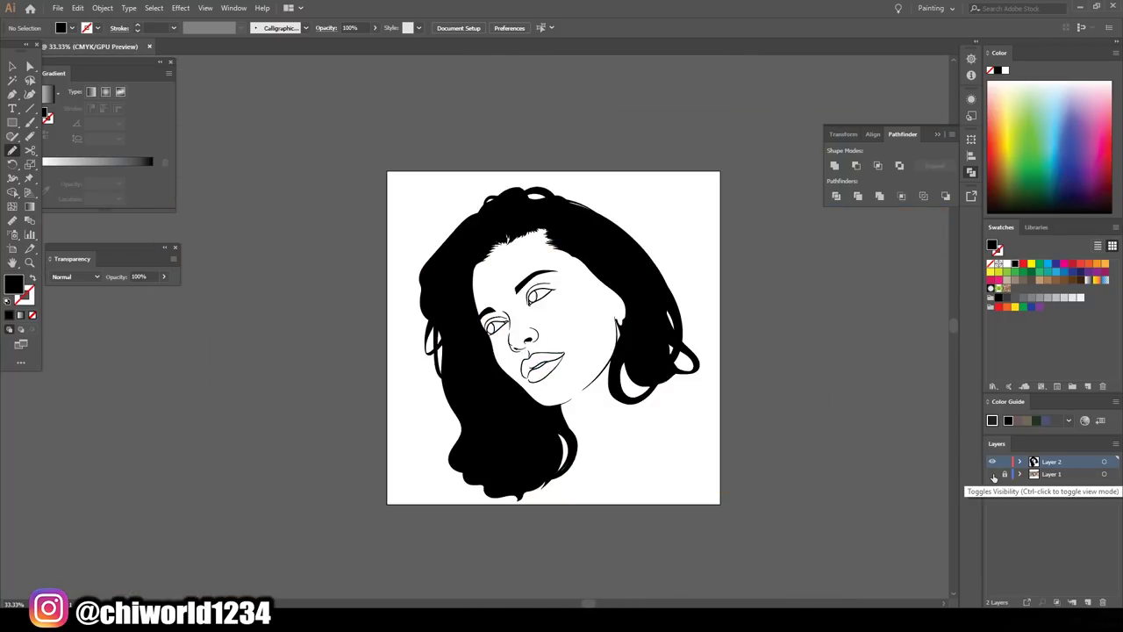
{"action": "scroll", "coordinate": [883, 489], "scroll_direction": "up", "scroll_amount": 4}
{"action": "key", "text": "b"}
{"action": "key", "text": "shift+x"}
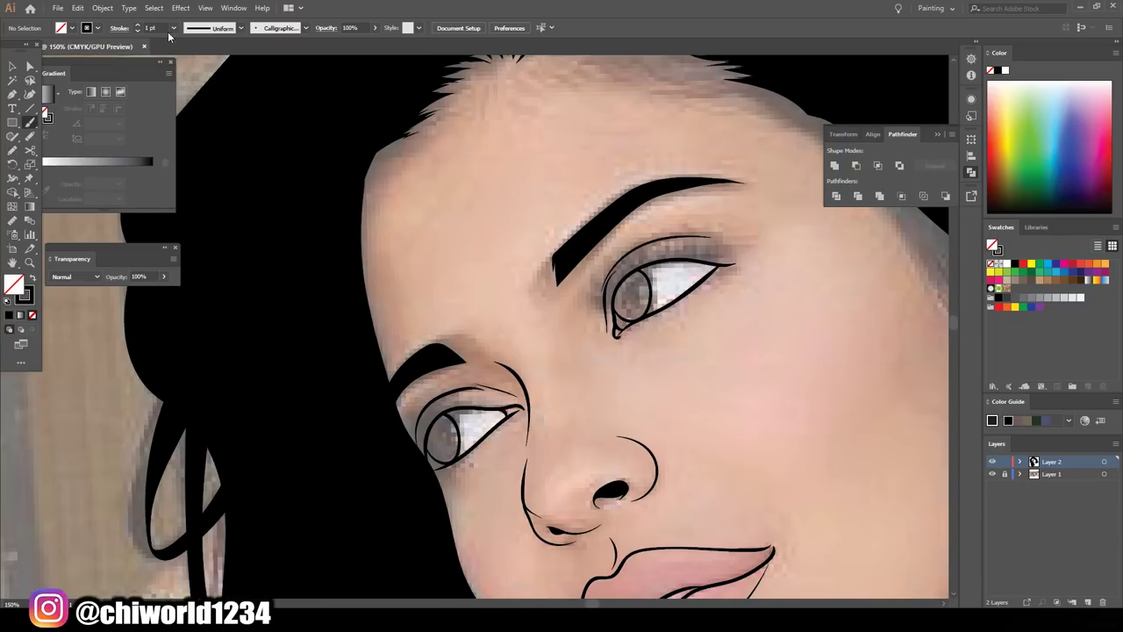
{"action": "left_click", "coordinate": [169, 36]}
{"action": "key", "text": "ctrl+equal"}
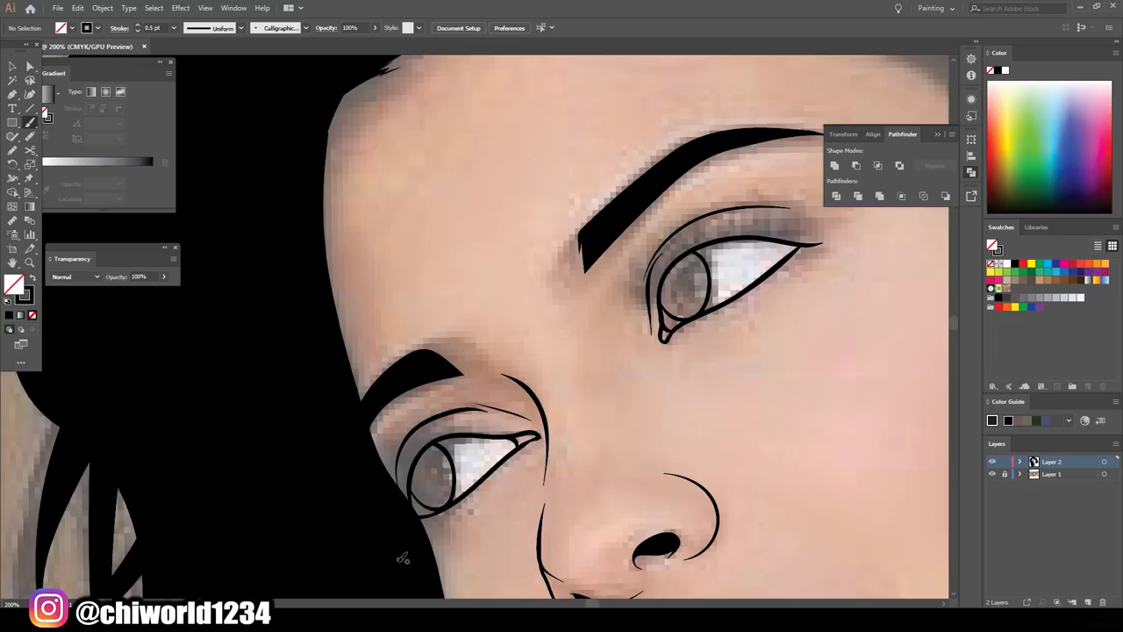
Trace both eyes' lids and irises, then draw hair strands along the right face edge
{"action": "left_click_drag", "start_coordinate": [667, 311], "coordinate": [709, 252]}
{"action": "left_click_drag", "start_coordinate": [413, 493], "coordinate": [513, 432]}
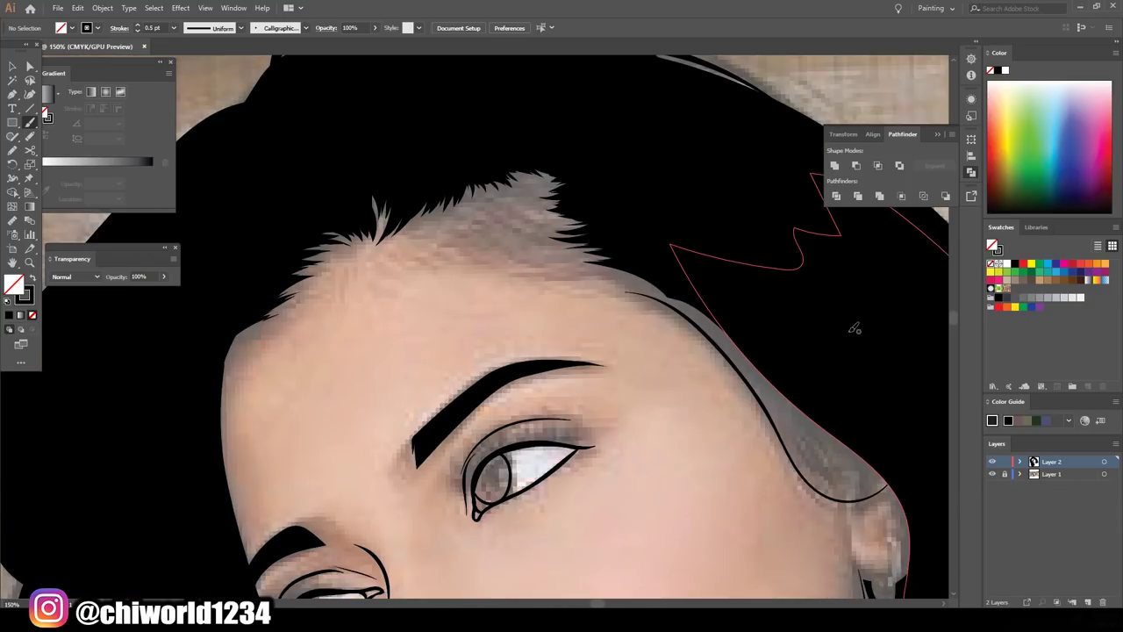
{"action": "left_click_drag", "start_coordinate": [667, 294], "coordinate": [797, 380]}
{"action": "mouse_move", "coordinate": [877, 456]}
{"action": "left_mouse_down"}
{"action": "mouse_move", "coordinate": [680, 303]}
{"action": "mouse_move", "coordinate": [702, 294]}
{"action": "left_mouse_up"}
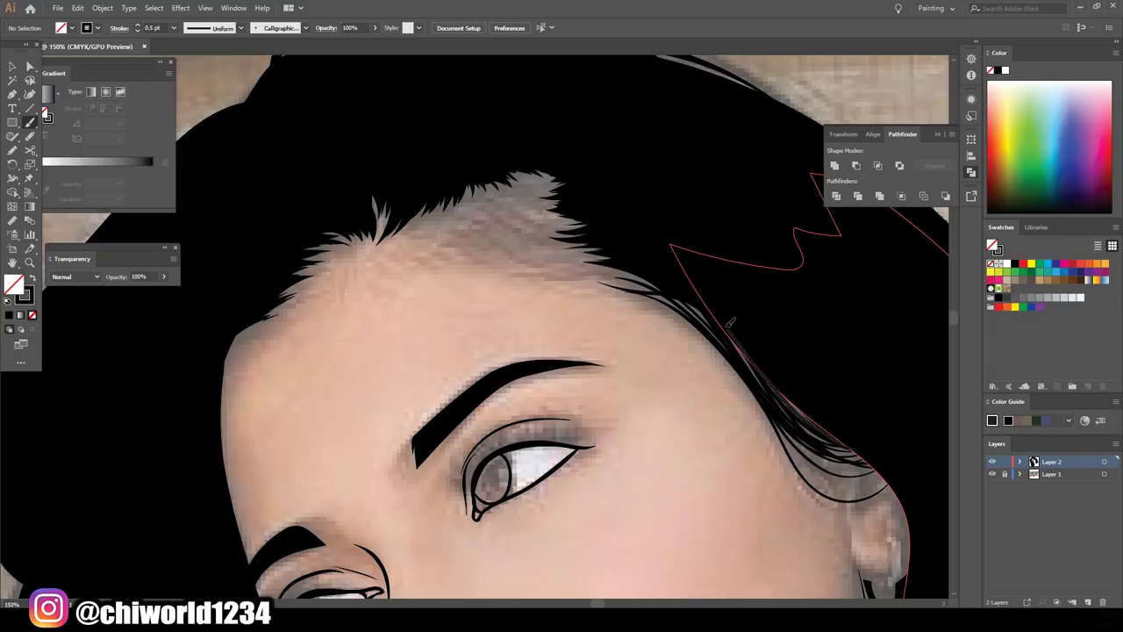
{"action": "left_click_drag", "start_coordinate": [847, 443], "coordinate": [661, 273]}
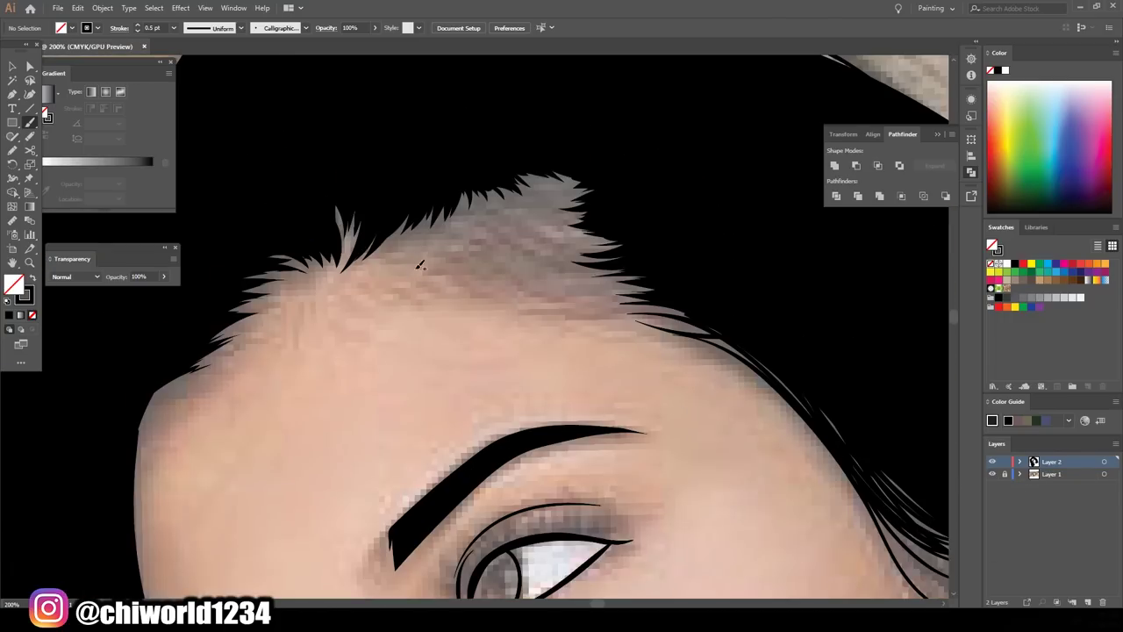
Draw hair strands sweeping across the upper forehead
{"action": "mouse_move", "coordinate": [420, 264]}
{"action": "left_mouse_down"}
{"action": "mouse_move", "coordinate": [702, 329]}
{"action": "mouse_move", "coordinate": [676, 303]}
{"action": "mouse_move", "coordinate": [673, 274]}
{"action": "left_mouse_up"}
{"action": "left_click_drag", "start_coordinate": [469, 256], "coordinate": [680, 289]}
{"action": "left_click_drag", "start_coordinate": [490, 228], "coordinate": [645, 281]}
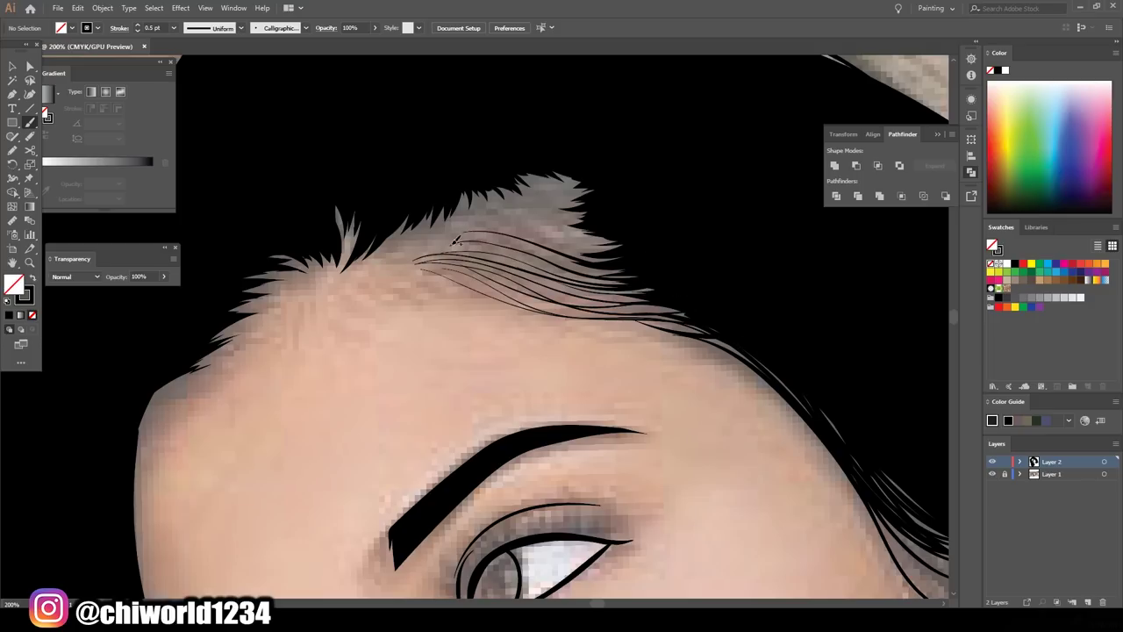
{"action": "left_click_drag", "start_coordinate": [453, 239], "coordinate": [593, 260]}
{"action": "left_click_drag", "start_coordinate": [483, 214], "coordinate": [622, 249]}
{"action": "mouse_move", "coordinate": [518, 215]}
{"action": "left_mouse_down"}
{"action": "mouse_move", "coordinate": [615, 242]}
{"action": "mouse_move", "coordinate": [589, 175]}
{"action": "left_mouse_up"}
{"action": "key", "text": "ctrl+plus"}
{"action": "key", "text": "ctrl+plus"}
{"action": "key", "text": "ctrl+plus"}
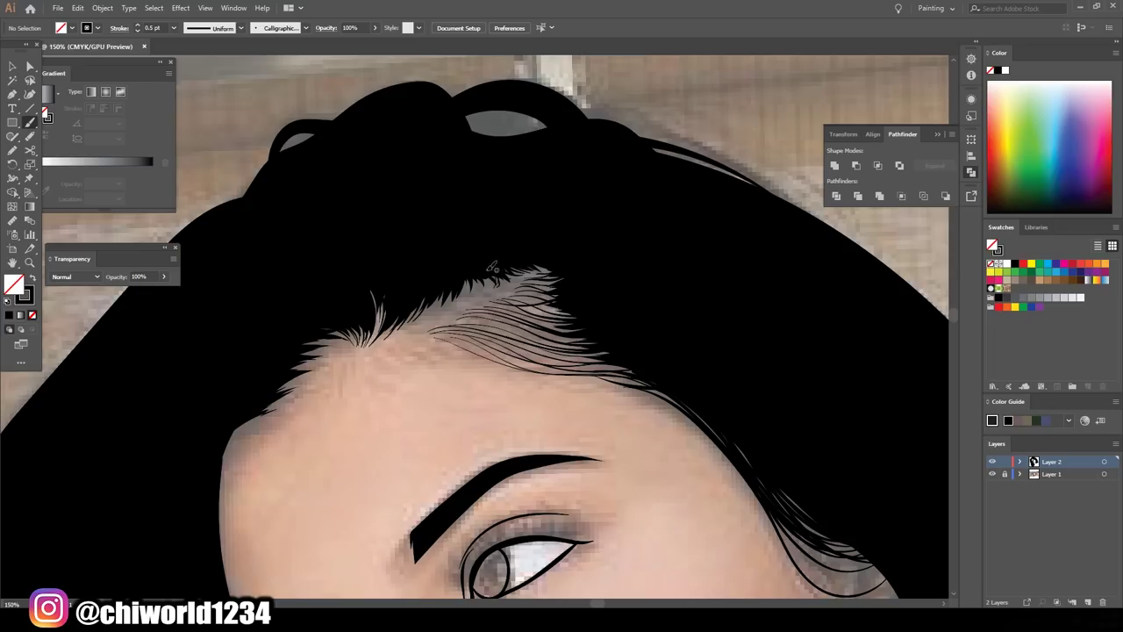
Add more 0.5 pt strands along the hairline
{"action": "left_click_drag", "start_coordinate": [410, 330], "coordinate": [618, 367]}
{"action": "left_click_drag", "start_coordinate": [444, 323], "coordinate": [579, 328]}
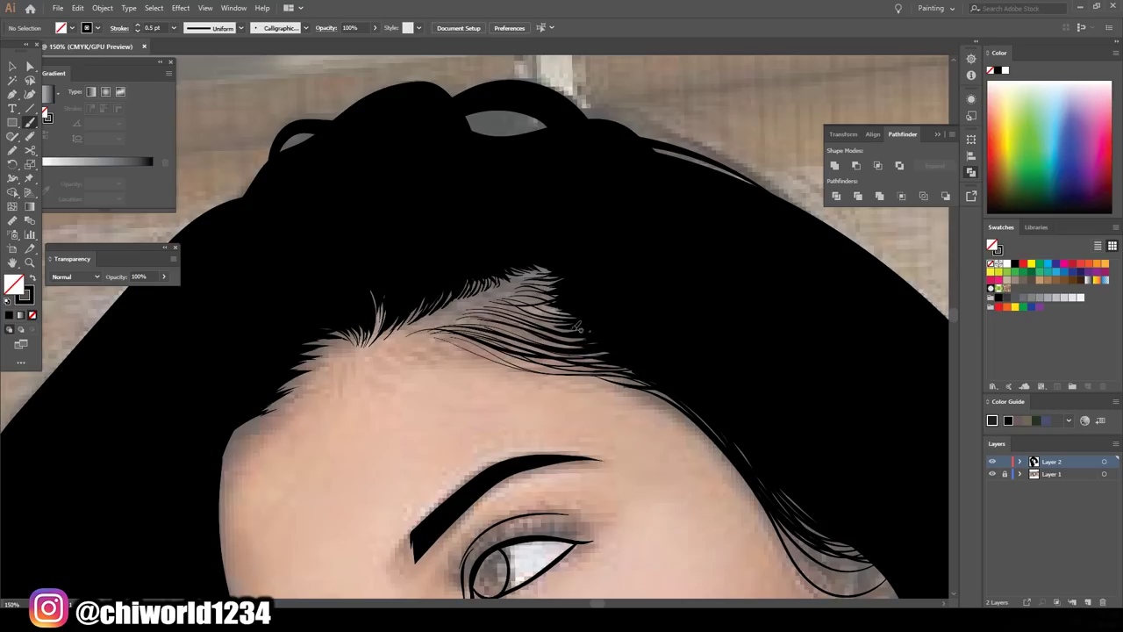
{"action": "left_click_drag", "start_coordinate": [482, 344], "coordinate": [582, 323]}
{"action": "mouse_move", "coordinate": [498, 317]}
{"action": "left_mouse_down"}
{"action": "mouse_move", "coordinate": [572, 298]}
{"action": "mouse_move", "coordinate": [558, 259]}
{"action": "left_mouse_up"}
{"action": "key", "text": "ctrl+minus"}
{"action": "key", "text": "ctrl+minus"}
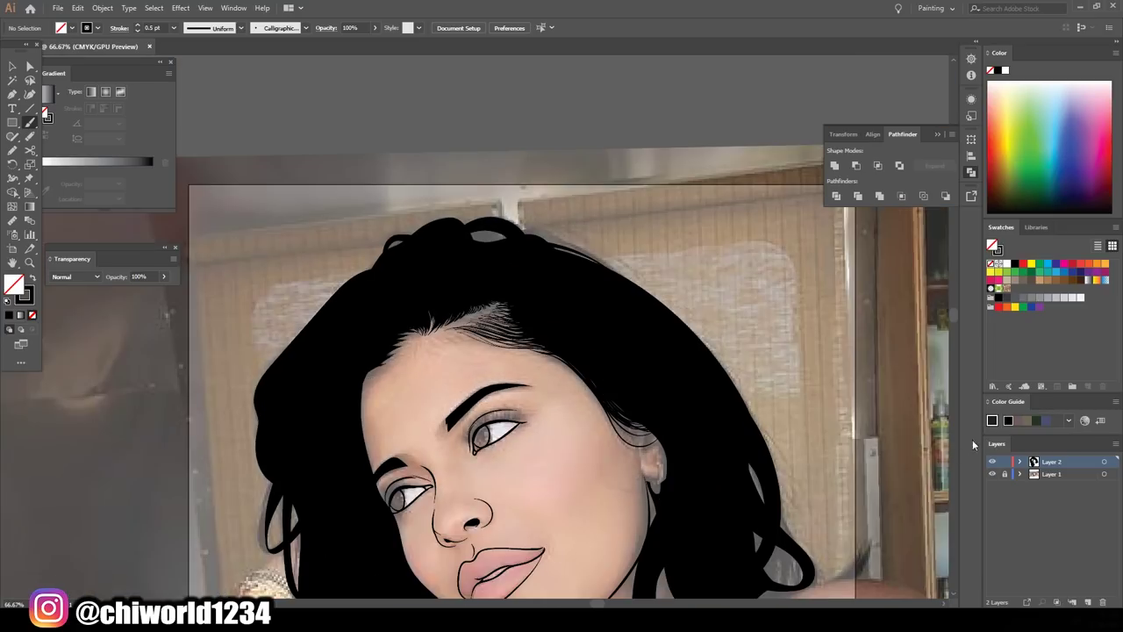
{"action": "key", "text": "ctrl+plus"}
{"action": "key", "text": "ctrl+plus"}
Switch to a 0.25 pt stroke and draw fine strands along the left hairline
{"action": "left_click", "coordinate": [174, 27]}
{"action": "left_click", "coordinate": [188, 30]}
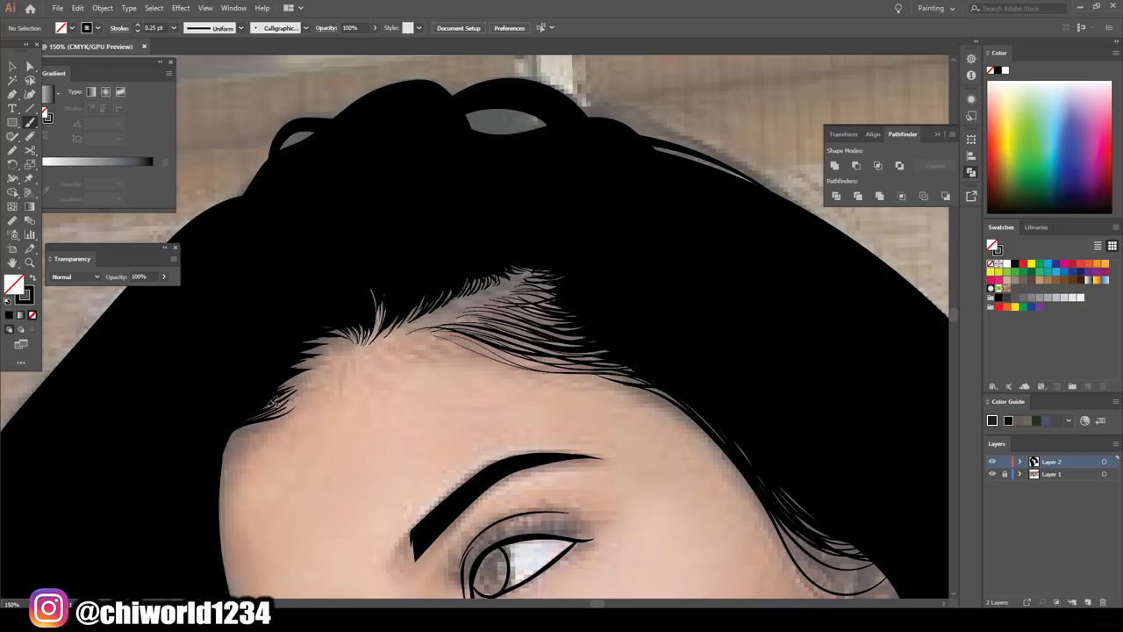
{"action": "left_click_drag", "start_coordinate": [320, 372], "coordinate": [269, 407]}
{"action": "left_click_drag", "start_coordinate": [330, 358], "coordinate": [285, 384]}
{"action": "mouse_move", "coordinate": [412, 337]}
{"action": "left_mouse_down"}
{"action": "mouse_move", "coordinate": [375, 292]}
{"action": "mouse_move", "coordinate": [367, 309]}
{"action": "left_mouse_up"}
{"action": "left_click_drag", "start_coordinate": [488, 279], "coordinate": [439, 309]}
Add more fine 0.25 pt strands on the left hairline
{"action": "left_click_drag", "start_coordinate": [421, 300], "coordinate": [400, 327]}
{"action": "mouse_move", "coordinate": [383, 302]}
{"action": "left_mouse_down"}
{"action": "mouse_move", "coordinate": [364, 342]}
{"action": "mouse_move", "coordinate": [273, 391]}
{"action": "left_mouse_up"}
{"action": "left_click_drag", "start_coordinate": [317, 377], "coordinate": [253, 418]}
{"action": "left_click_drag", "start_coordinate": [334, 355], "coordinate": [293, 369]}
{"action": "left_click_drag", "start_coordinate": [319, 375], "coordinate": [269, 418]}
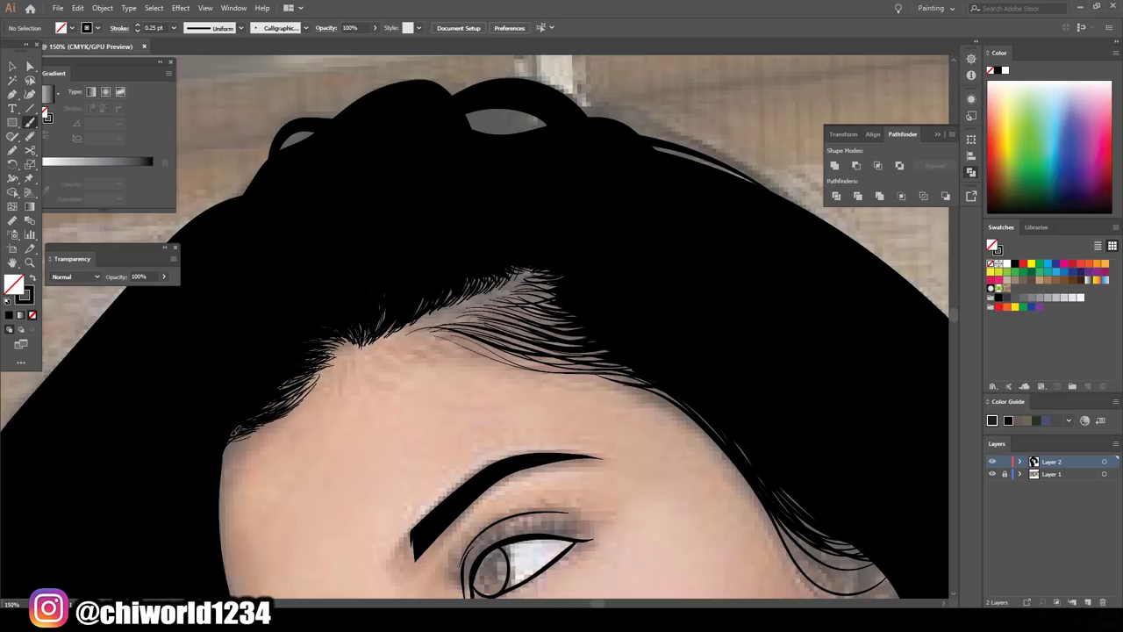
{"action": "key", "text": "ctrl+minus"}
{"action": "key", "text": "ctrl+minus"}
{"action": "key", "text": "ctrl+minus"}
{"action": "key", "text": "ctrl+plus"}
{"action": "key", "text": "ctrl+plus"}
{"action": "key", "text": "ctrl+plus"}
Add strands across the forehead and thicken the central hairline
{"action": "left_click_drag", "start_coordinate": [419, 320], "coordinate": [658, 380]}
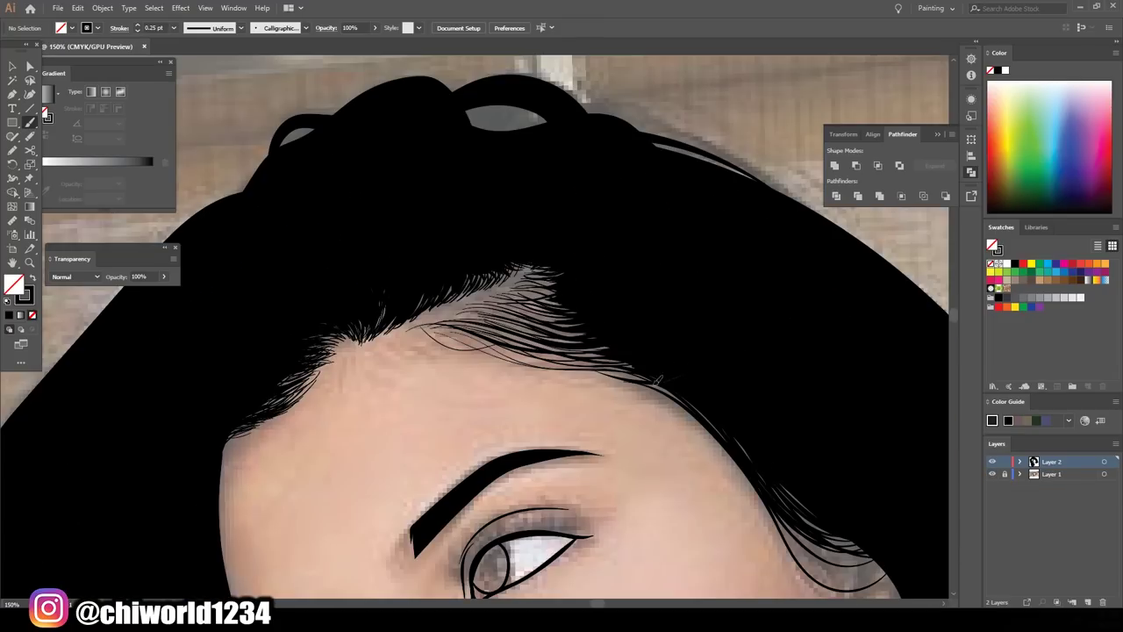
{"action": "mouse_move", "coordinate": [497, 355]}
{"action": "left_mouse_down"}
{"action": "mouse_move", "coordinate": [639, 386]}
{"action": "mouse_move", "coordinate": [604, 367]}
{"action": "left_mouse_up"}
{"action": "left_click_drag", "start_coordinate": [540, 318], "coordinate": [478, 323]}
{"action": "left_click_drag", "start_coordinate": [510, 316], "coordinate": [451, 321]}
{"action": "left_click_drag", "start_coordinate": [530, 300], "coordinate": [492, 309]}
{"action": "left_click_drag", "start_coordinate": [550, 302], "coordinate": [488, 313]}
{"action": "mouse_move", "coordinate": [561, 281]}
{"action": "left_mouse_down"}
{"action": "mouse_move", "coordinate": [491, 292]}
{"action": "mouse_move", "coordinate": [528, 260]}
{"action": "left_mouse_up"}
Add strands to the right part of the hairline and thicken the curls
{"action": "left_click_drag", "start_coordinate": [671, 380], "coordinate": [607, 371]}
{"action": "left_click_drag", "start_coordinate": [583, 338], "coordinate": [481, 330]}
{"action": "left_click_drag", "start_coordinate": [509, 322], "coordinate": [428, 347]}
{"action": "left_click_drag", "start_coordinate": [483, 330], "coordinate": [407, 340]}
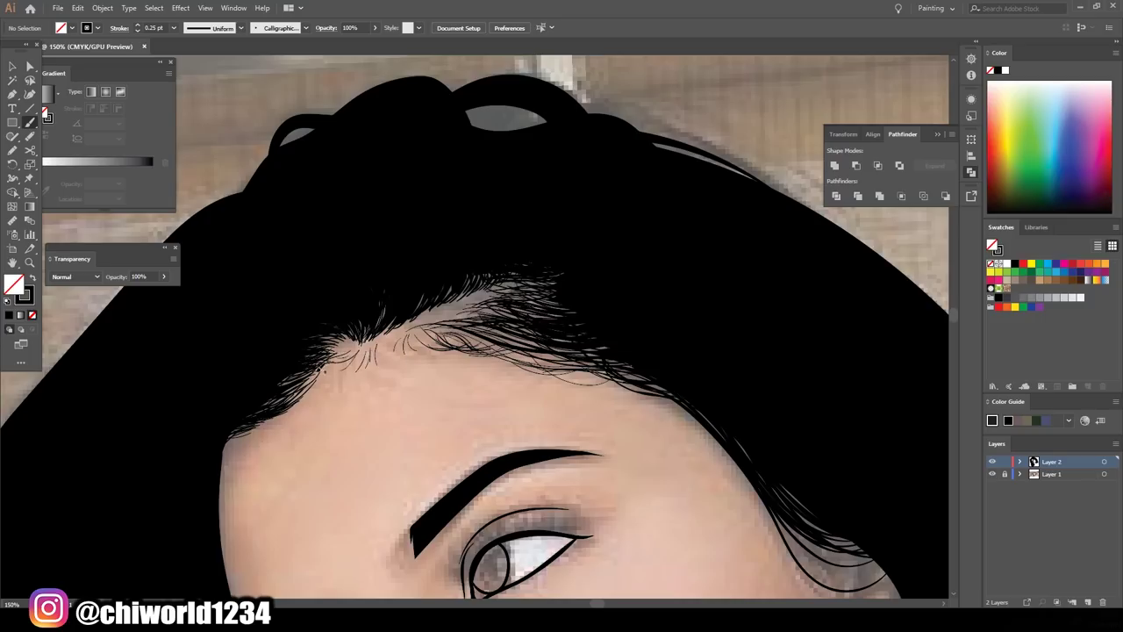
Toggle the reference photo and draw eyelashes at the upper lid's outer corner
{"action": "scroll", "coordinate": [465, 334], "scroll_direction": "down", "scroll_amount": 5}
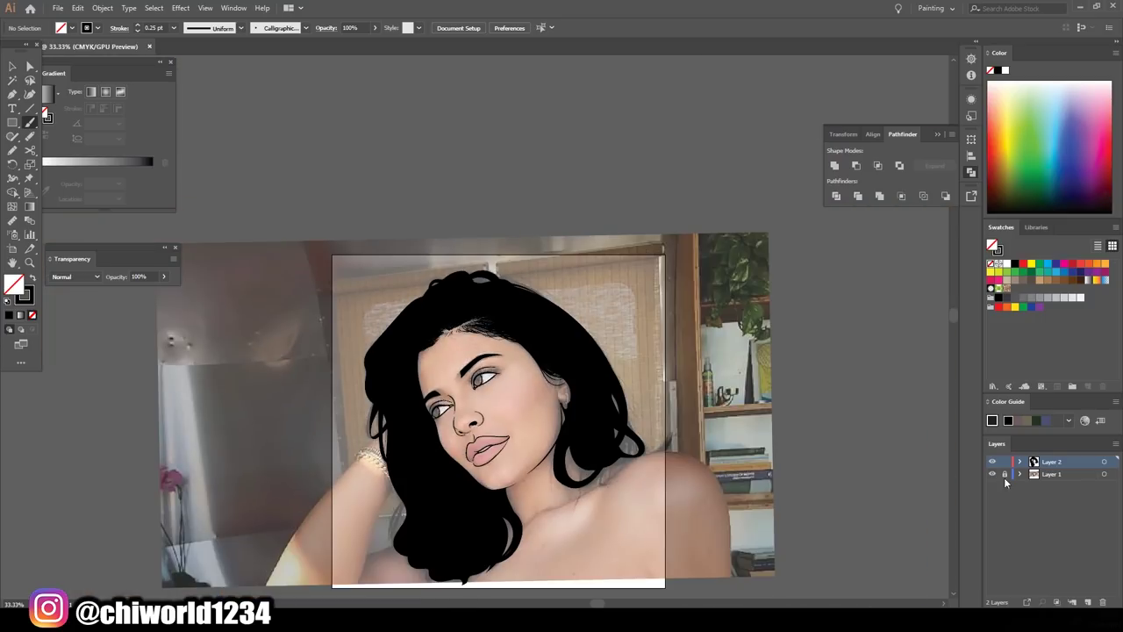
{"action": "left_click", "coordinate": [992, 473]}
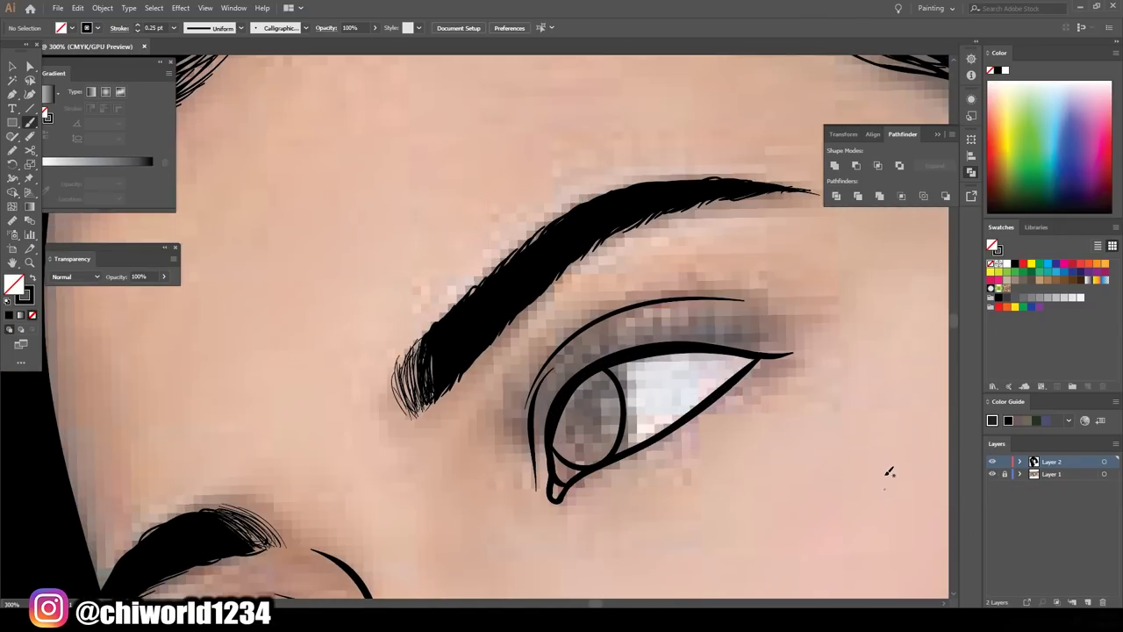
{"action": "mouse_move", "coordinate": [781, 348]}
{"action": "left_mouse_down"}
{"action": "mouse_move", "coordinate": [784, 331]}
{"action": "mouse_move", "coordinate": [761, 316]}
{"action": "left_mouse_up"}
{"action": "left_click_drag", "start_coordinate": [715, 347], "coordinate": [733, 327]}
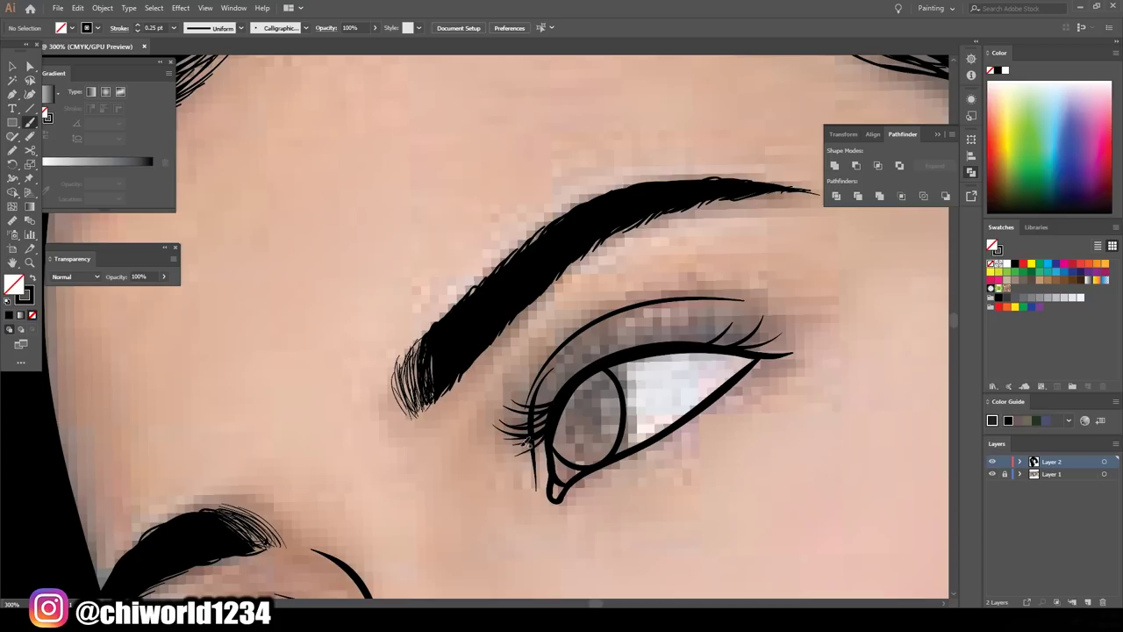
Line the rest of the upper eyelid with eyelashes, then hide the reference photo
{"action": "left_click_drag", "start_coordinate": [553, 402], "coordinate": [518, 409]}
{"action": "mouse_move", "coordinate": [579, 376]}
{"action": "left_mouse_down"}
{"action": "mouse_move", "coordinate": [569, 353]}
{"action": "mouse_move", "coordinate": [586, 332]}
{"action": "left_mouse_up"}
{"action": "left_click_drag", "start_coordinate": [650, 351], "coordinate": [634, 324]}
{"action": "left_click_drag", "start_coordinate": [693, 346], "coordinate": [706, 318]}
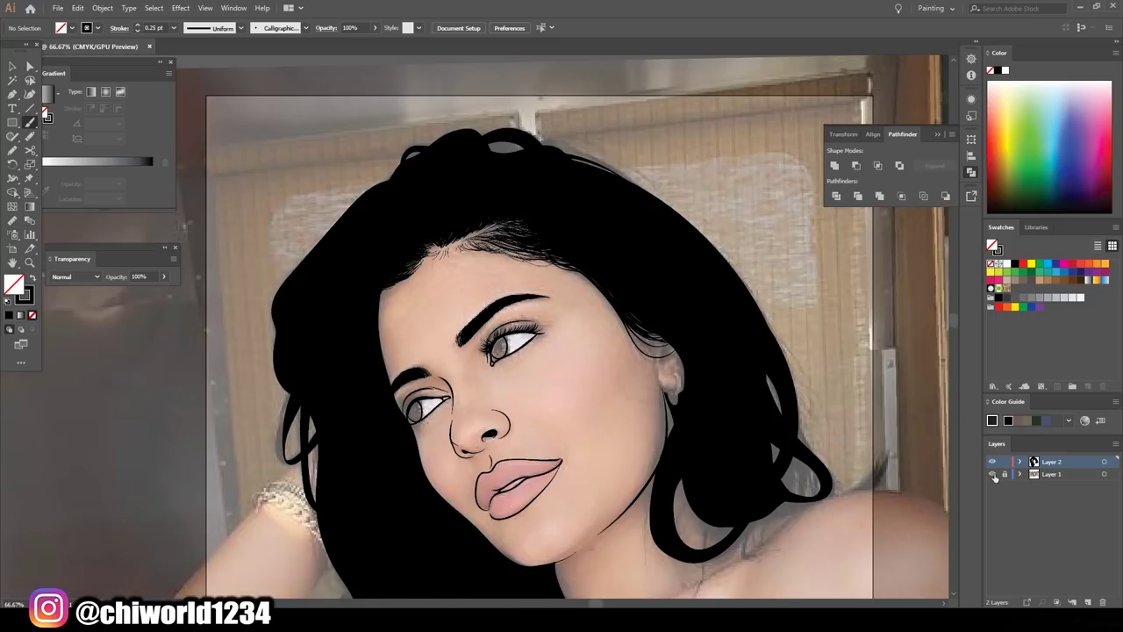
{"action": "left_click", "coordinate": [992, 474]}
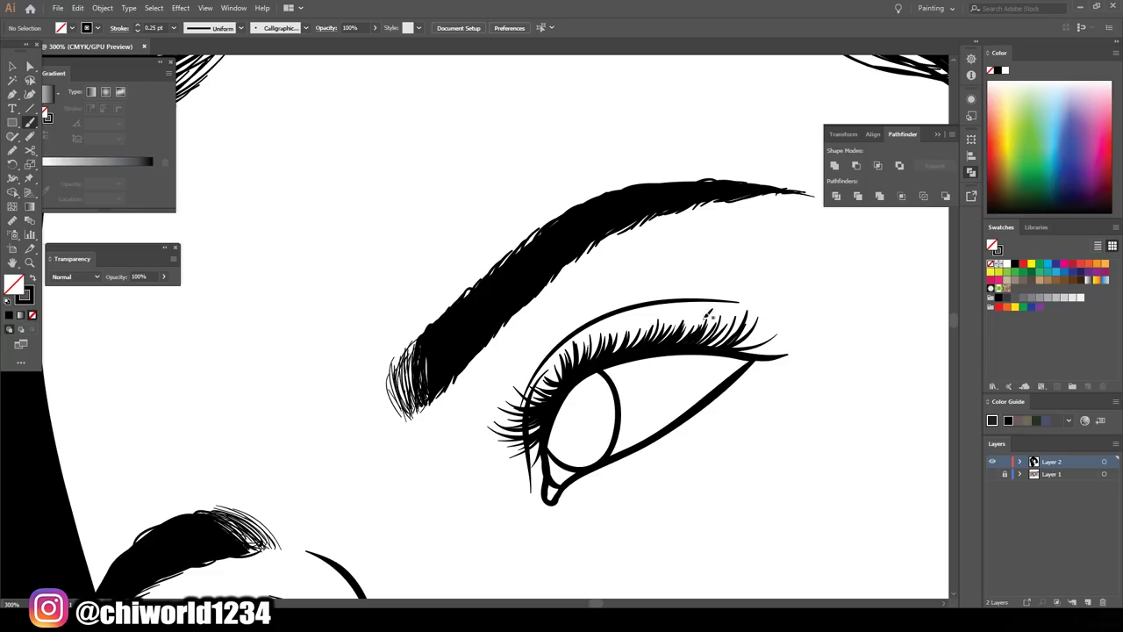
Touch up the lip corner with two short brush strokes to thicken the lower lip
{"action": "scroll", "coordinate": [943, 357], "scroll_direction": "down", "scroll_amount": 3}
{"action": "scroll", "coordinate": [786, 330], "scroll_direction": "up", "scroll_amount": 2}
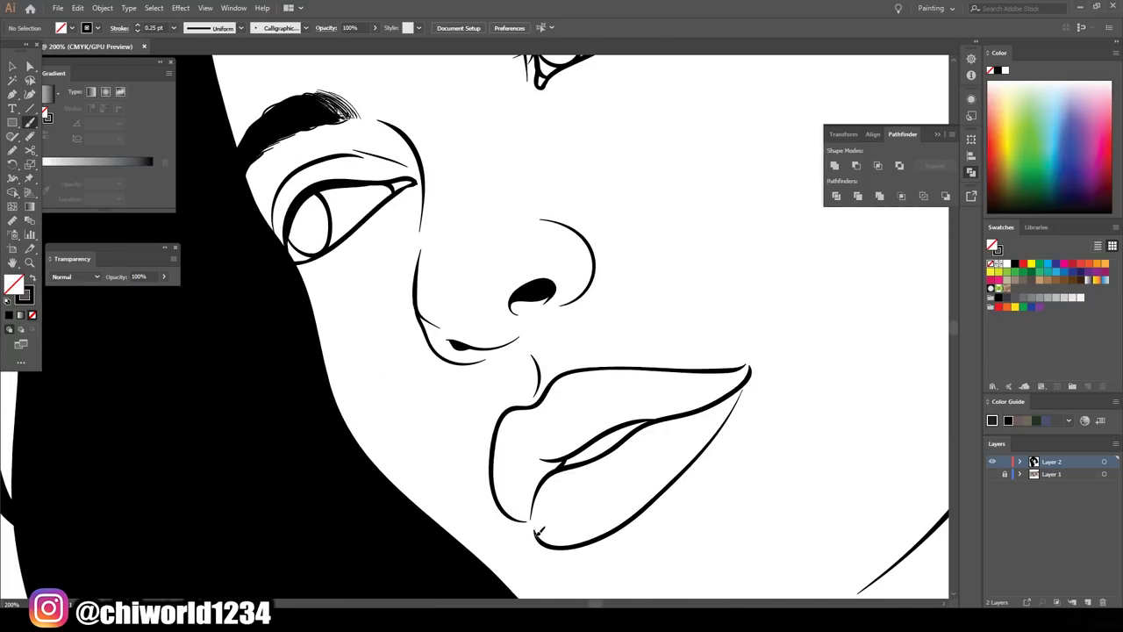
{"action": "scroll", "coordinate": [537, 524], "scroll_direction": "up", "scroll_amount": 2}
{"action": "scroll", "coordinate": [672, 477], "scroll_direction": "up", "scroll_amount": 2}
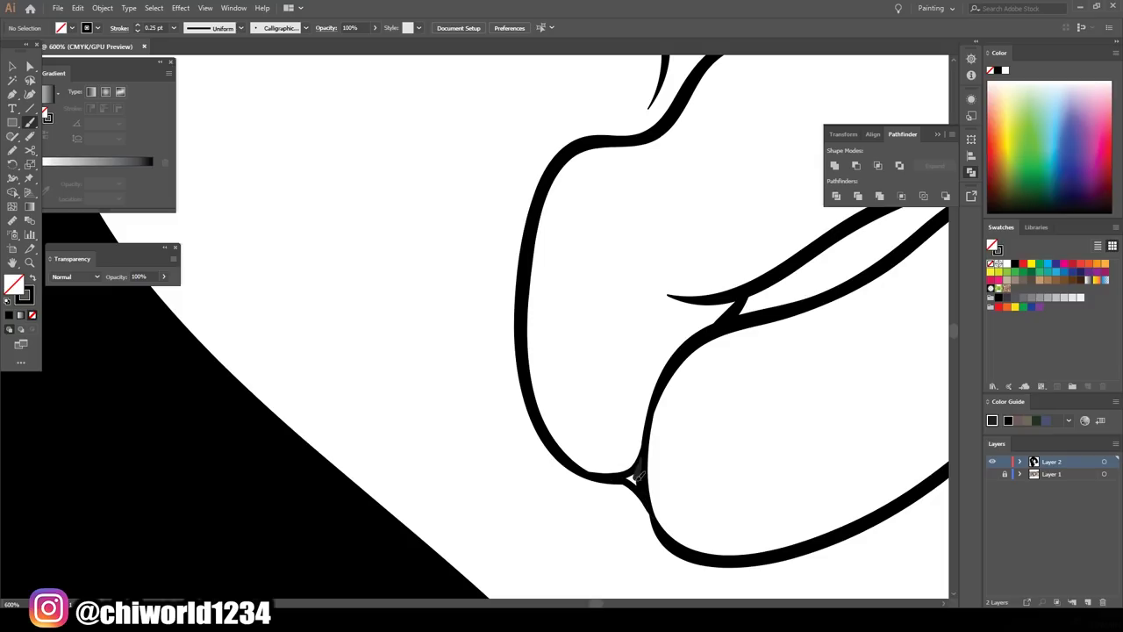
{"action": "left_click_drag", "start_coordinate": [649, 518], "coordinate": [590, 474]}
{"action": "scroll", "coordinate": [806, 518], "scroll_direction": "down", "scroll_amount": 2}
{"action": "left_click_drag", "start_coordinate": [771, 359], "coordinate": [772, 351]}
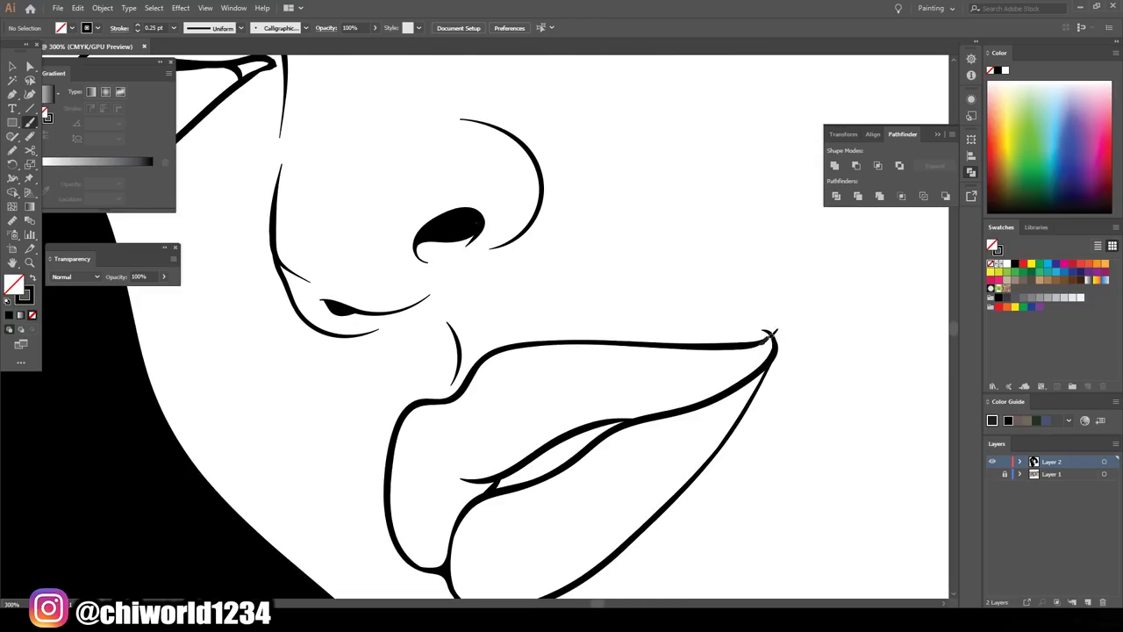
Zoom in on the lower eye and raise the brush stroke to 0.5 pt
{"action": "key", "text": "ctrl+0"}
{"action": "scroll", "coordinate": [662, 414], "scroll_direction": "up", "scroll_amount": 5}
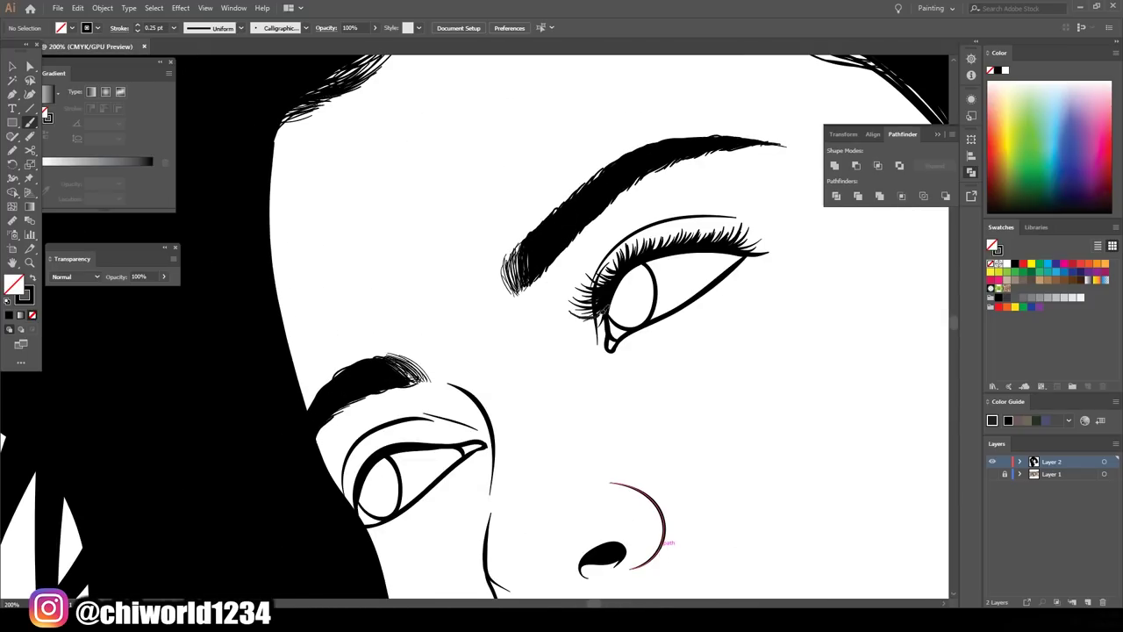
{"action": "key", "text": "ctrl+0"}
{"action": "scroll", "coordinate": [474, 432], "scroll_direction": "up", "scroll_amount": 5}
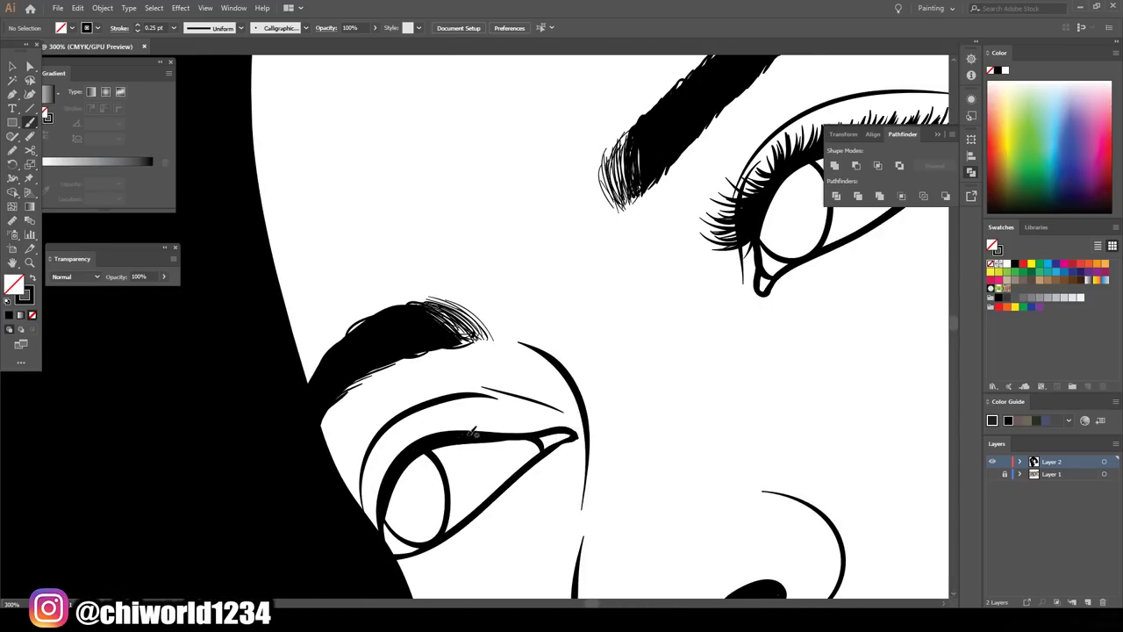
{"action": "key", "text": "bracketright"}
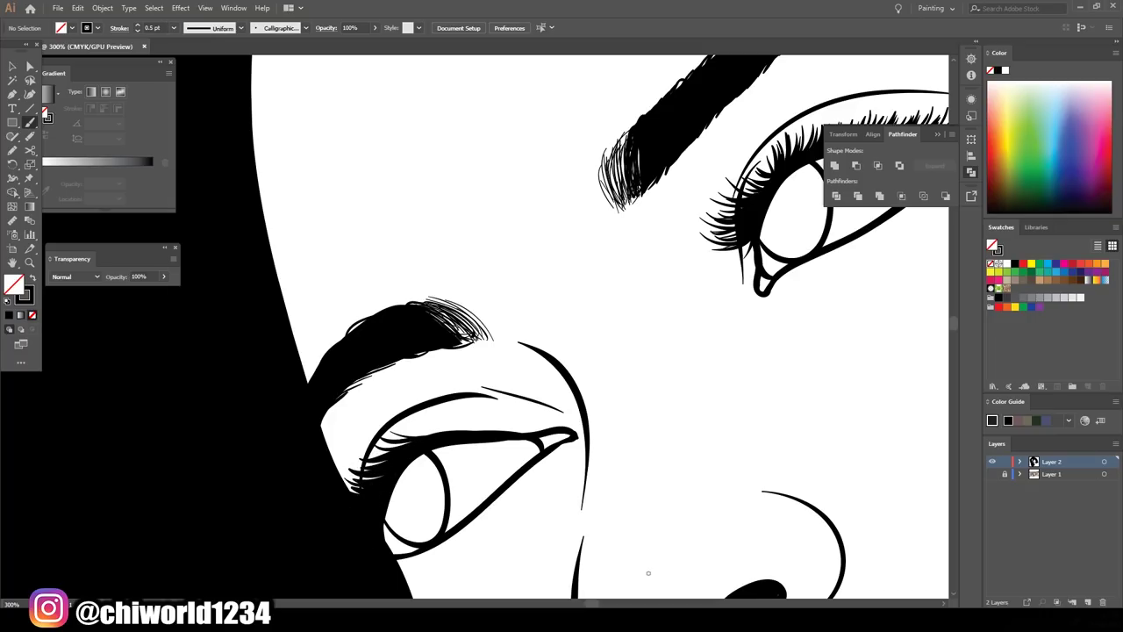
Return to the whole artboard view and swap the fill and stroke colours
{"action": "key", "text": "ctrl+0"}
{"action": "scroll", "coordinate": [650, 277], "scroll_direction": "up", "scroll_amount": 5}
{"action": "key", "text": "shift+x"}
{"action": "key", "text": "shift+b"}
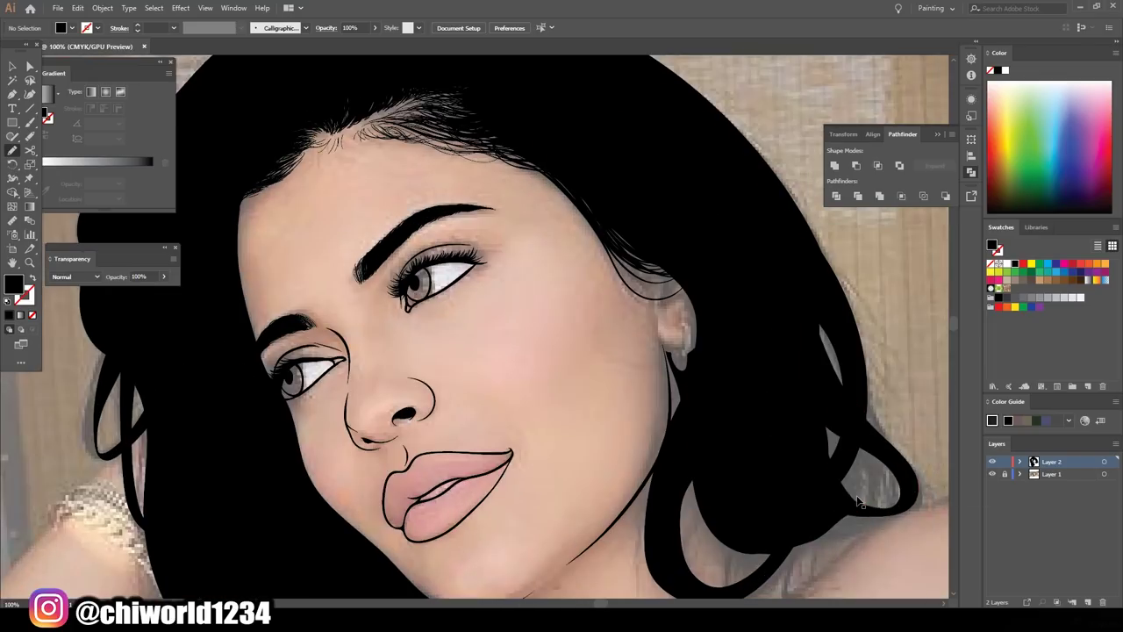
Redraw the ear outline with the Paintbrush and add hair strands, including a hooked one
{"action": "key", "text": "ctrl+plus"}
{"action": "key", "text": "shift+x"}
{"action": "key", "text": "b"}
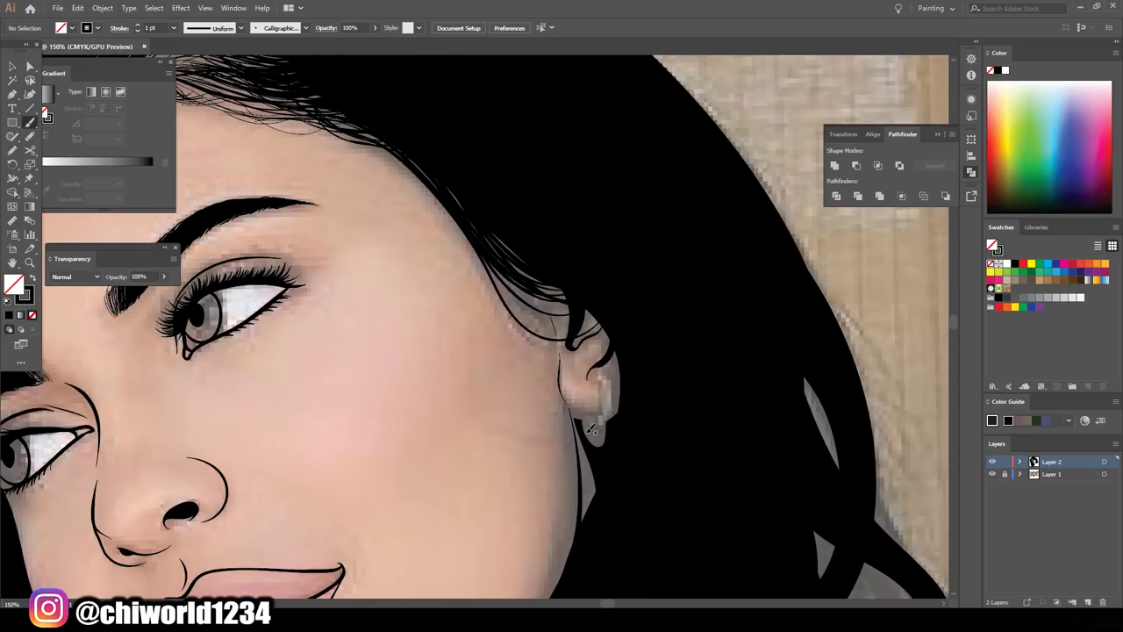
{"action": "left_click_drag", "start_coordinate": [599, 377], "coordinate": [600, 420]}
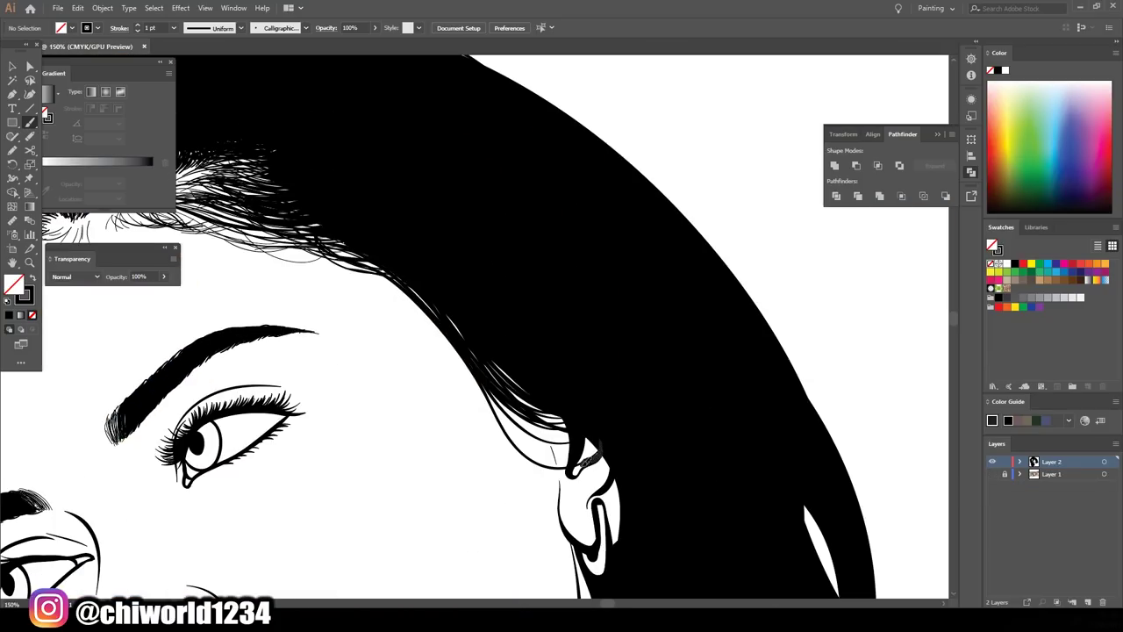
{"action": "left_click_drag", "start_coordinate": [469, 304], "coordinate": [617, 442]}
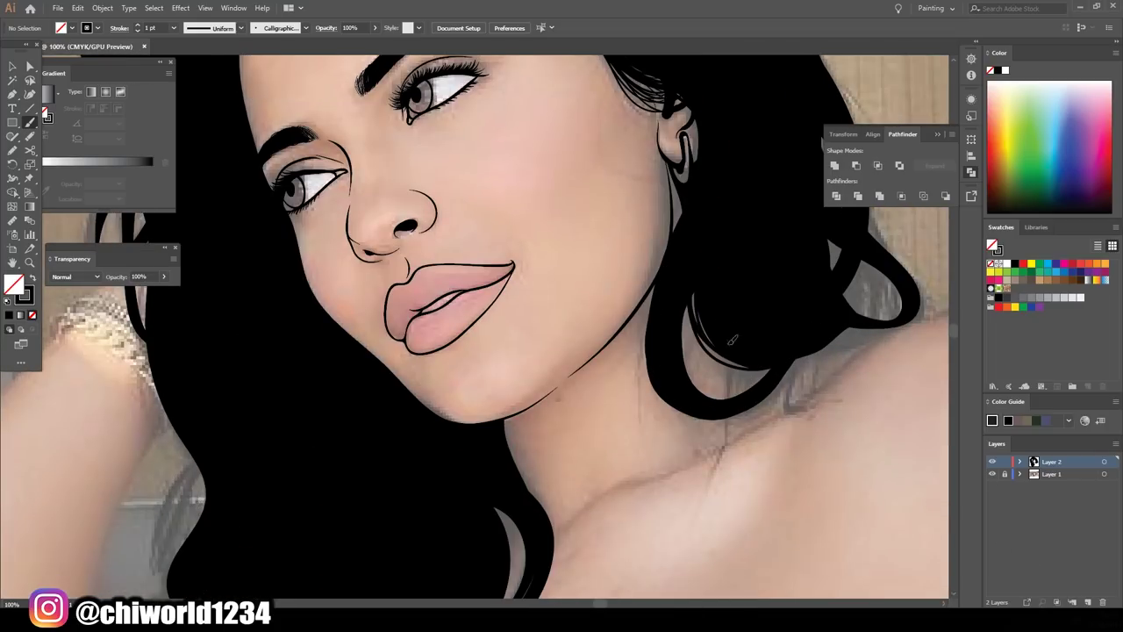
{"action": "left_click_drag", "start_coordinate": [720, 347], "coordinate": [709, 462]}
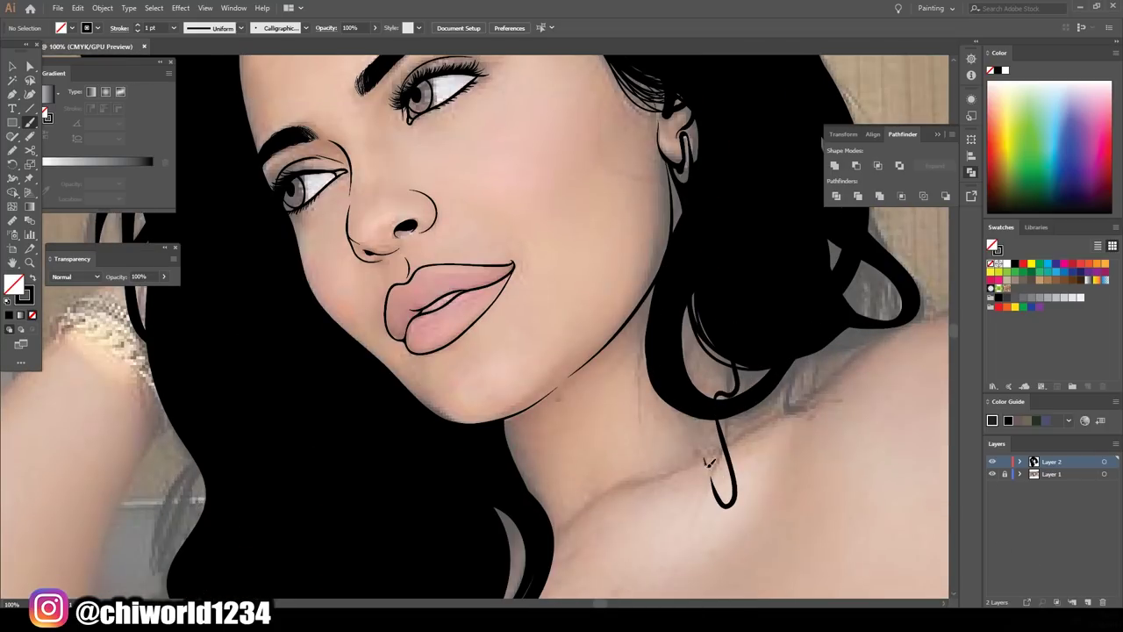
Paint two wavy dripping outlines across the neck
{"action": "scroll", "coordinate": [709, 462], "scroll_direction": "down", "scroll_amount": 2}
{"action": "mouse_move", "coordinate": [690, 402]}
{"action": "left_mouse_down"}
{"action": "mouse_move", "coordinate": [615, 419]}
{"action": "mouse_move", "coordinate": [559, 452]}
{"action": "left_mouse_up"}
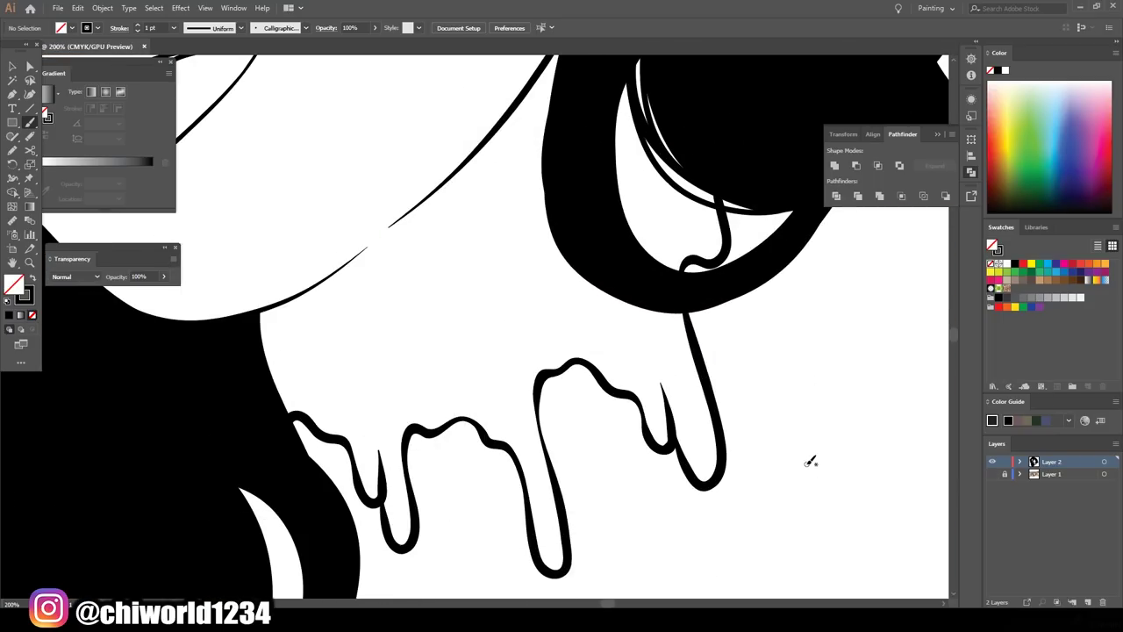
{"action": "mouse_move", "coordinate": [725, 253]}
{"action": "left_mouse_down"}
{"action": "mouse_move", "coordinate": [673, 264]}
{"action": "mouse_move", "coordinate": [524, 419]}
{"action": "mouse_move", "coordinate": [304, 420]}
{"action": "left_mouse_up"}
Trace a thin outline along the hair edge
{"action": "key", "text": "ctrl+minus"}
{"action": "key", "text": "ctrl+minus"}
{"action": "key", "text": "ctrl+minus"}
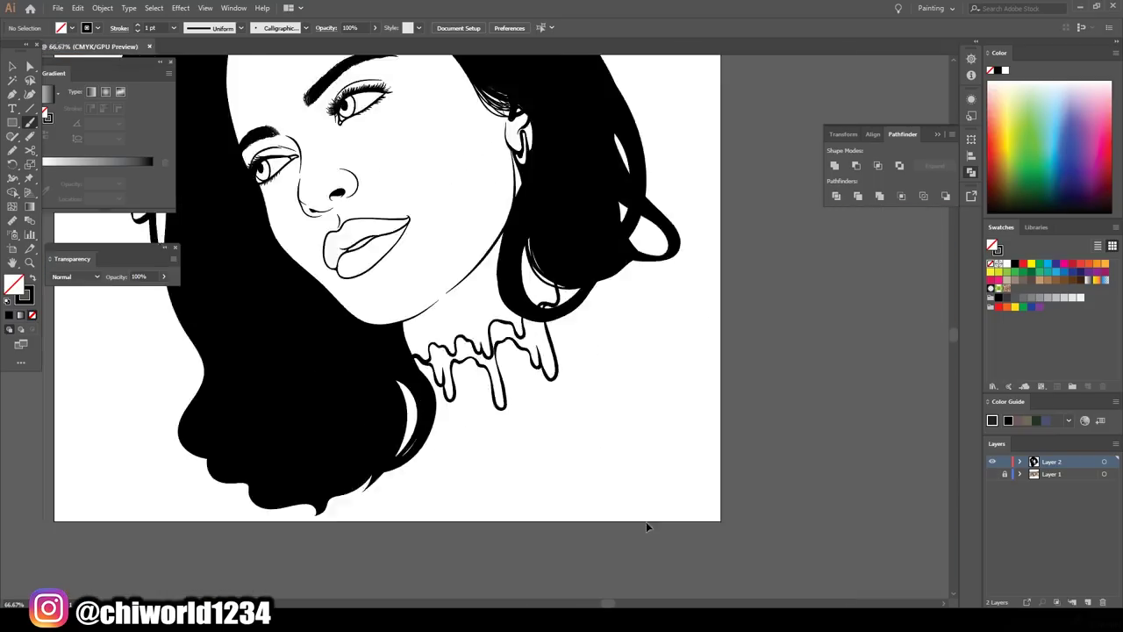
{"action": "key", "text": "ctrl+minus"}
{"action": "key", "text": "ctrl+plus"}
{"action": "mouse_move", "coordinate": [751, 496]}
{"action": "left_mouse_down"}
{"action": "mouse_move", "coordinate": [755, 351]}
{"action": "mouse_move", "coordinate": [264, 334]}
{"action": "mouse_move", "coordinate": [286, 454]}
{"action": "left_mouse_up"}
{"action": "key", "text": "ctrl+minus"}
{"action": "key", "text": "ctrl+minus"}
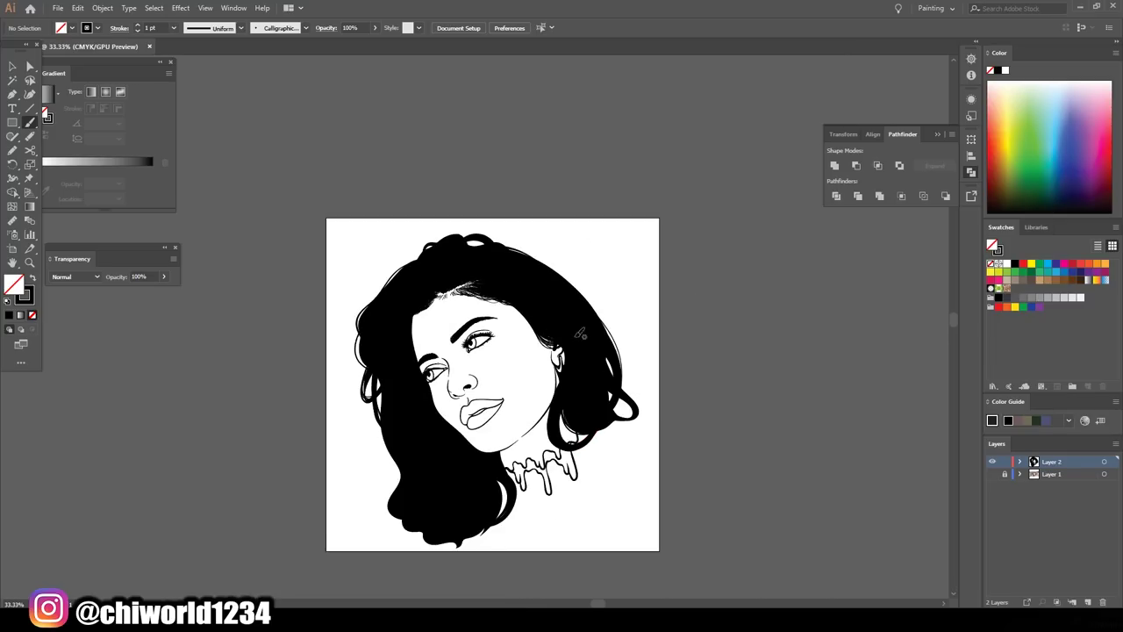
{"action": "key", "text": "ctrl+plus"}
{"action": "key", "text": "ctrl+plus"}
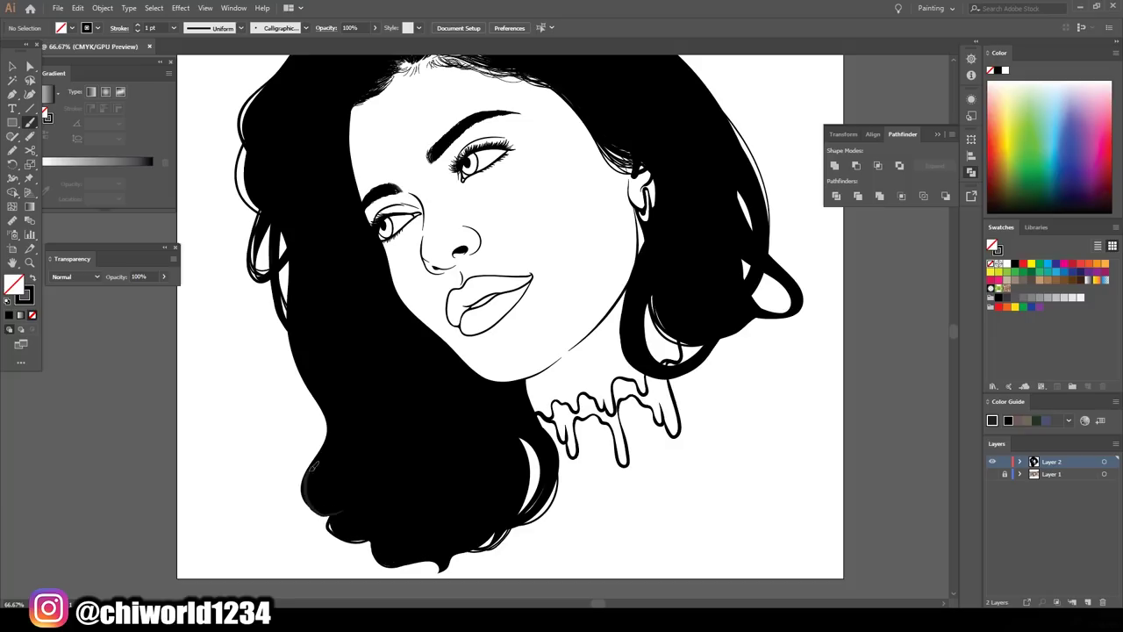
{"action": "key", "text": "ctrl+minus"}
{"action": "key", "text": "ctrl+minus"}
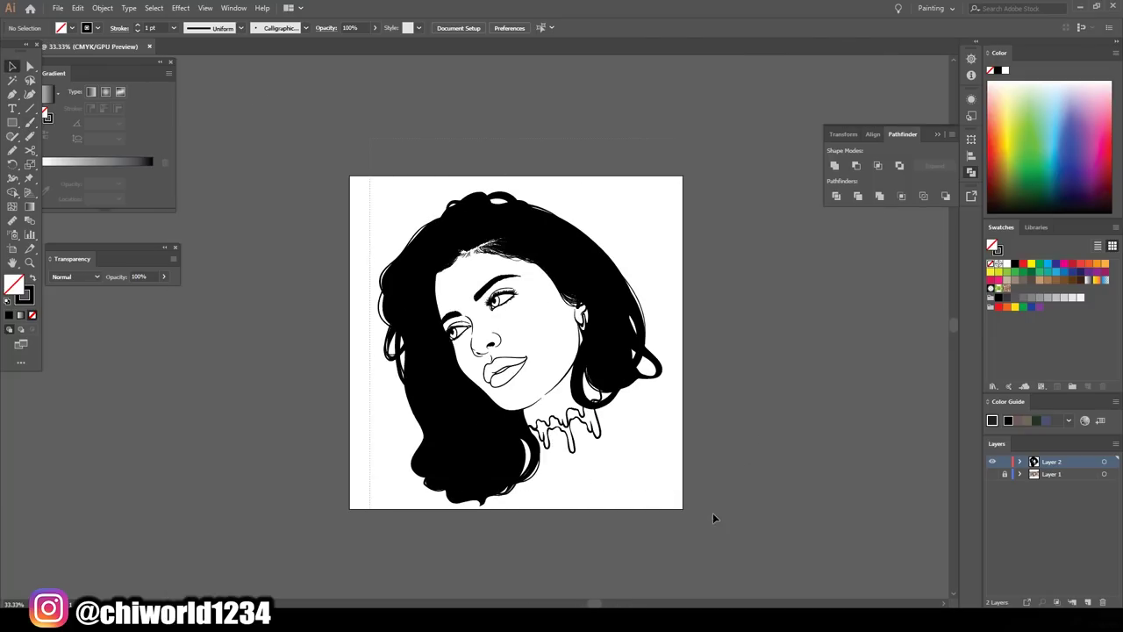
Select all the line art and duplicate Layer 2
{"action": "key", "text": "ctrl+a"}
{"action": "left_click", "coordinate": [102, 8]}
{"action": "left_click", "coordinate": [132, 168]}
{"action": "key", "text": "shift+ctrl+a"}
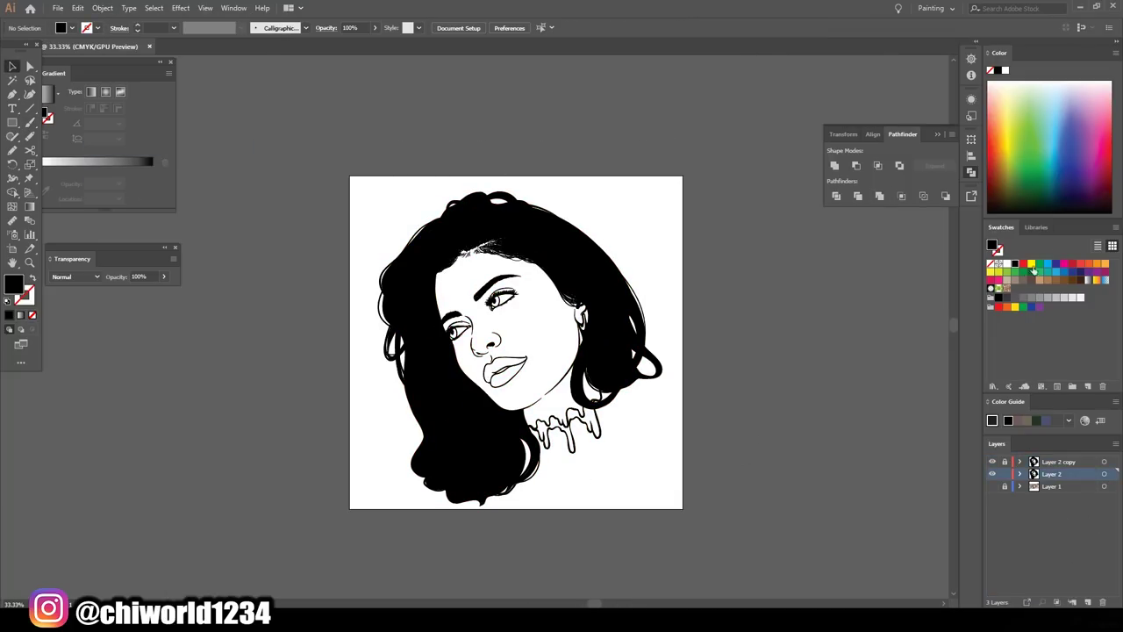
Draw an FFBEA4 peach rectangle over the artboard and send it to the back
{"action": "double_click", "coordinate": [14, 285]}
{"action": "type", "text": "FFBEA4"}
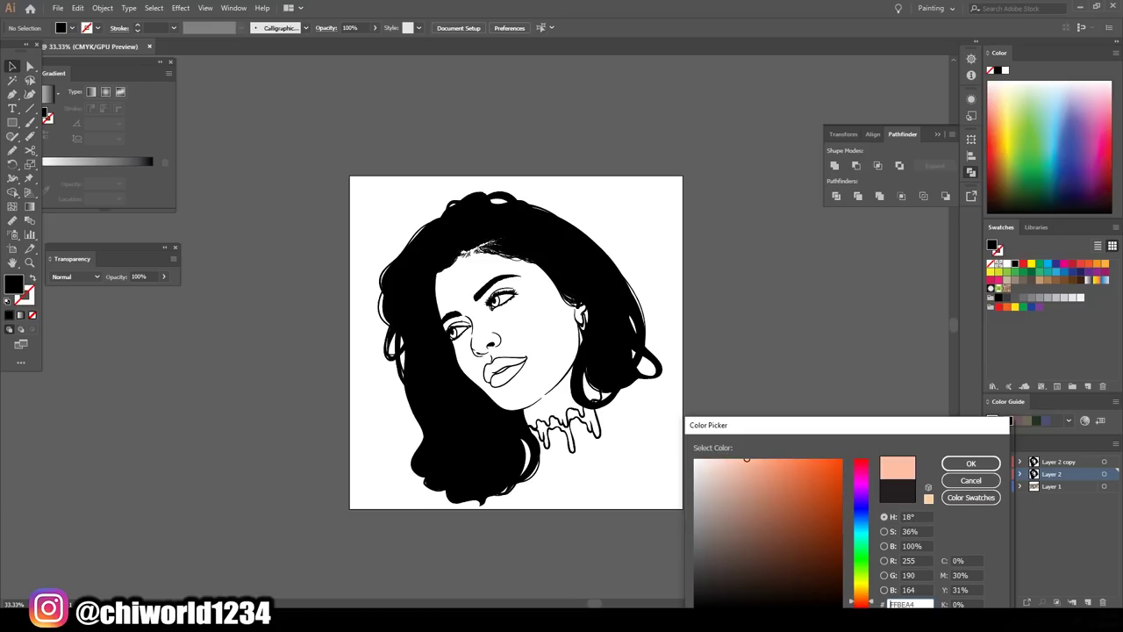
{"action": "left_click", "coordinate": [970, 463]}
{"action": "key", "text": "m"}
{"action": "left_click_drag", "start_coordinate": [360, 144], "coordinate": [709, 523]}
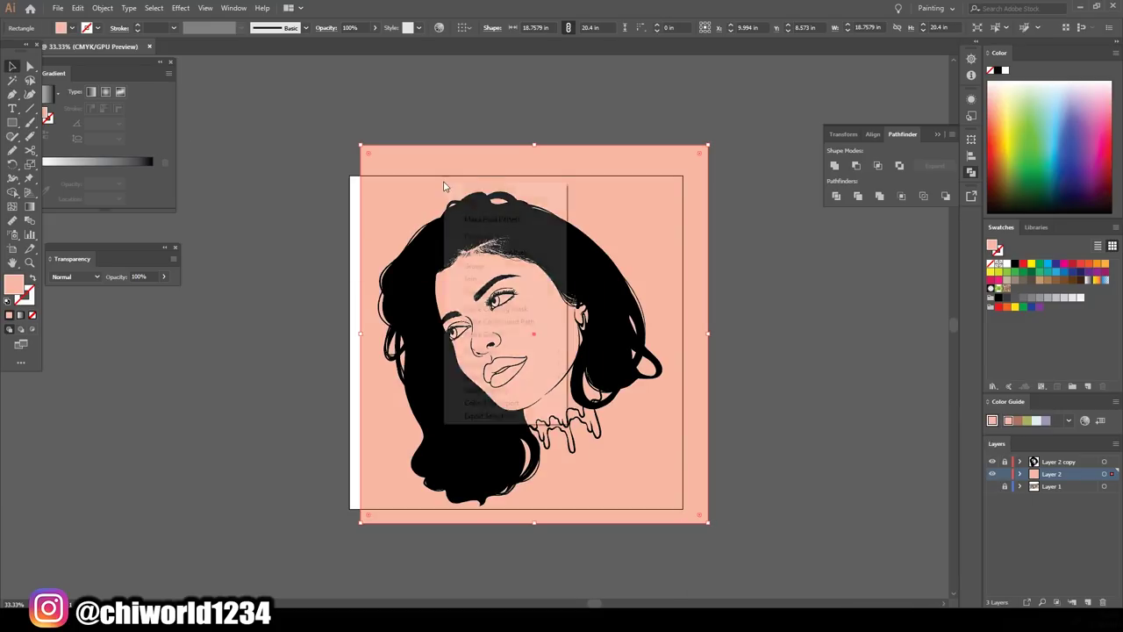
{"action": "right_click", "coordinate": [670, 213]}
{"action": "left_click", "coordinate": [816, 378]}
Select Layer 2's line-art group and double-click to isolate it
{"action": "key", "text": "shift+ctrl+a"}
{"action": "left_click", "coordinate": [1019, 474]}
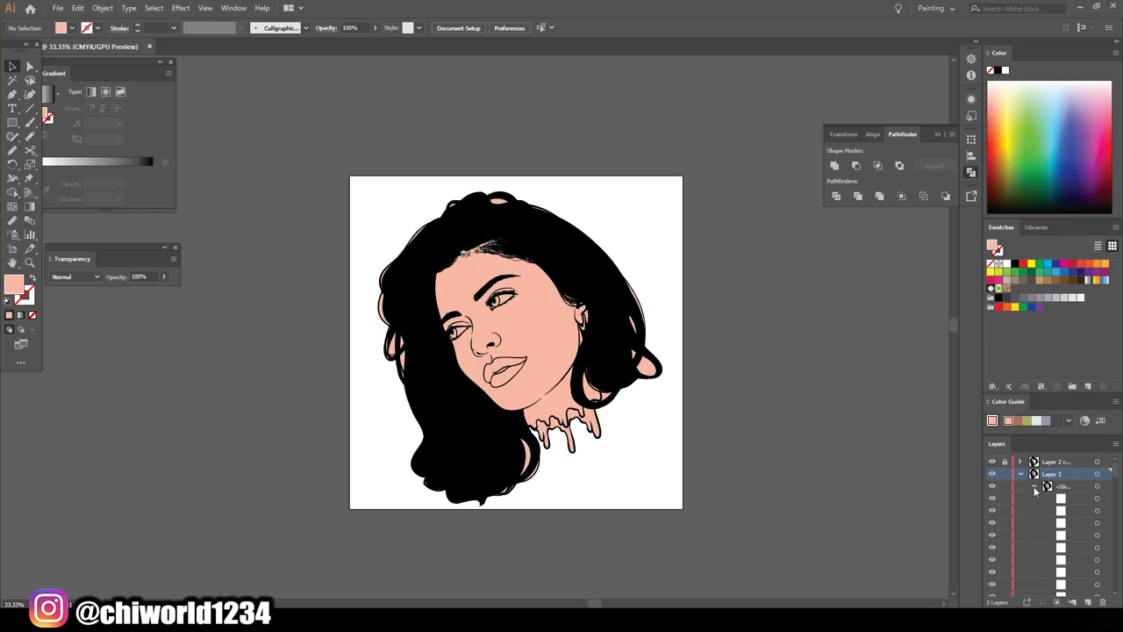
{"action": "scroll", "coordinate": [992, 522], "scroll_direction": "up", "scroll_amount": 5}
{"action": "left_click", "coordinate": [1019, 474]}
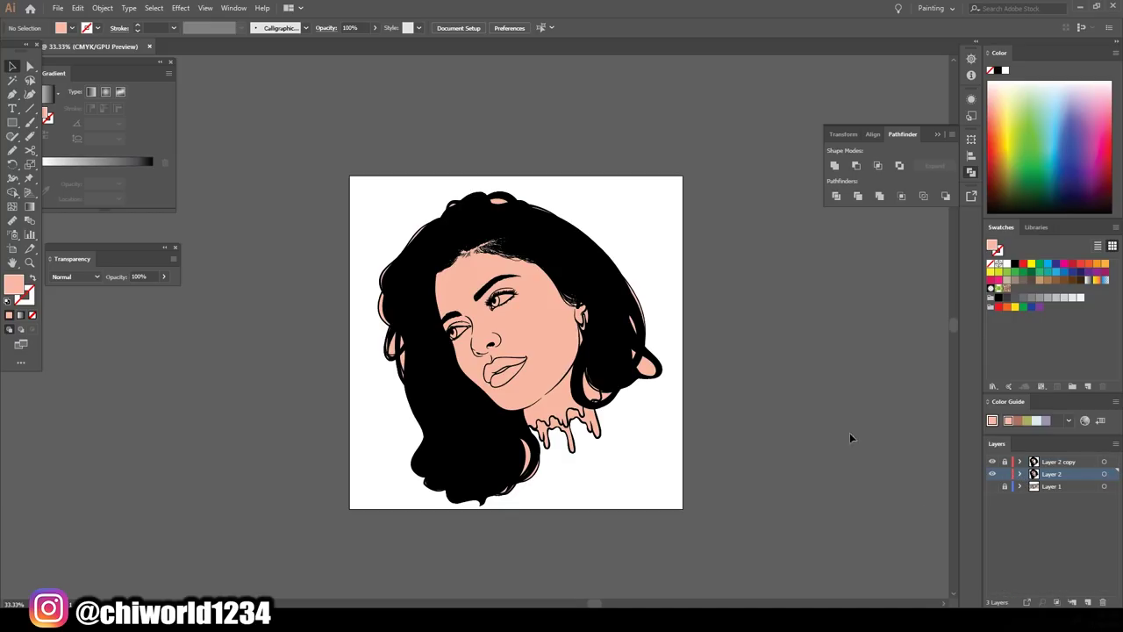
{"action": "left_click", "coordinate": [422, 441]}
{"action": "double_click", "coordinate": [422, 442]}
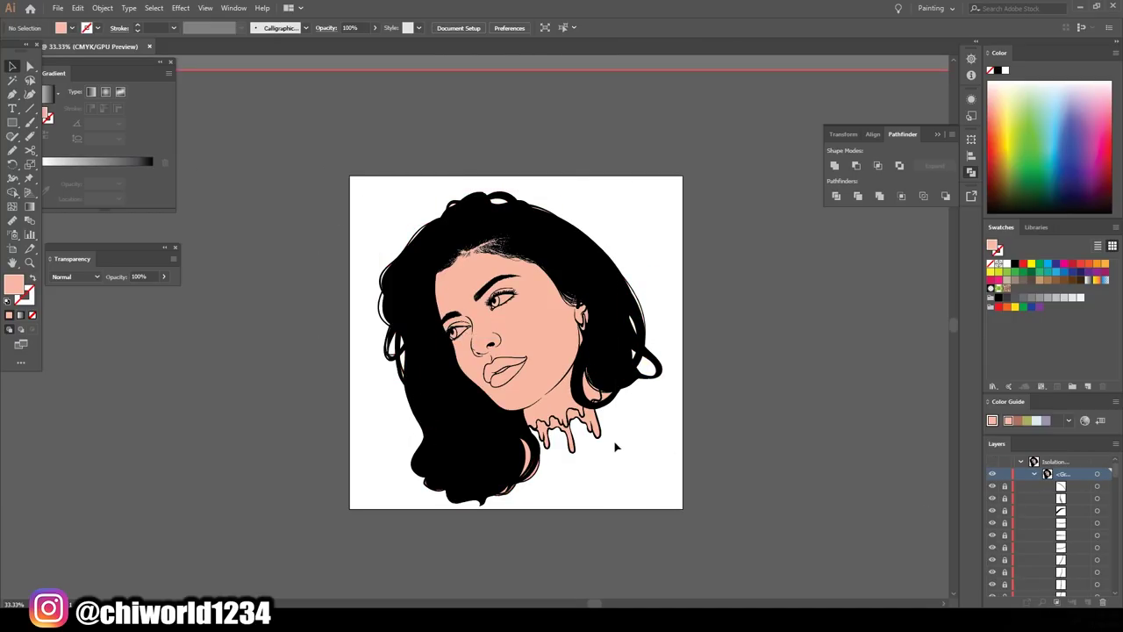
Select all the artwork and adjust the skin tone with Edit Colors > Recolor Artwork
{"action": "left_click_drag", "start_coordinate": [551, 466], "coordinate": [551, 466]}
{"action": "key", "text": "ctrl+equal"}
{"action": "key", "text": "ctrl+equal"}
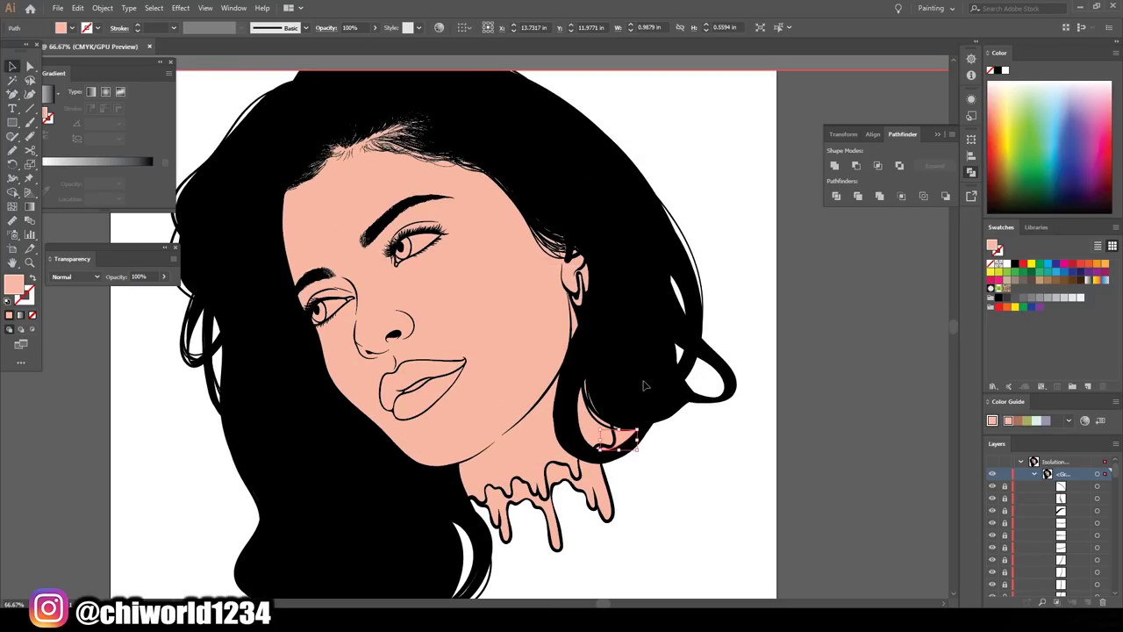
{"action": "key", "text": "ctrl+equal"}
{"action": "left_click_drag", "start_coordinate": [640, 329], "coordinate": [448, 566]}
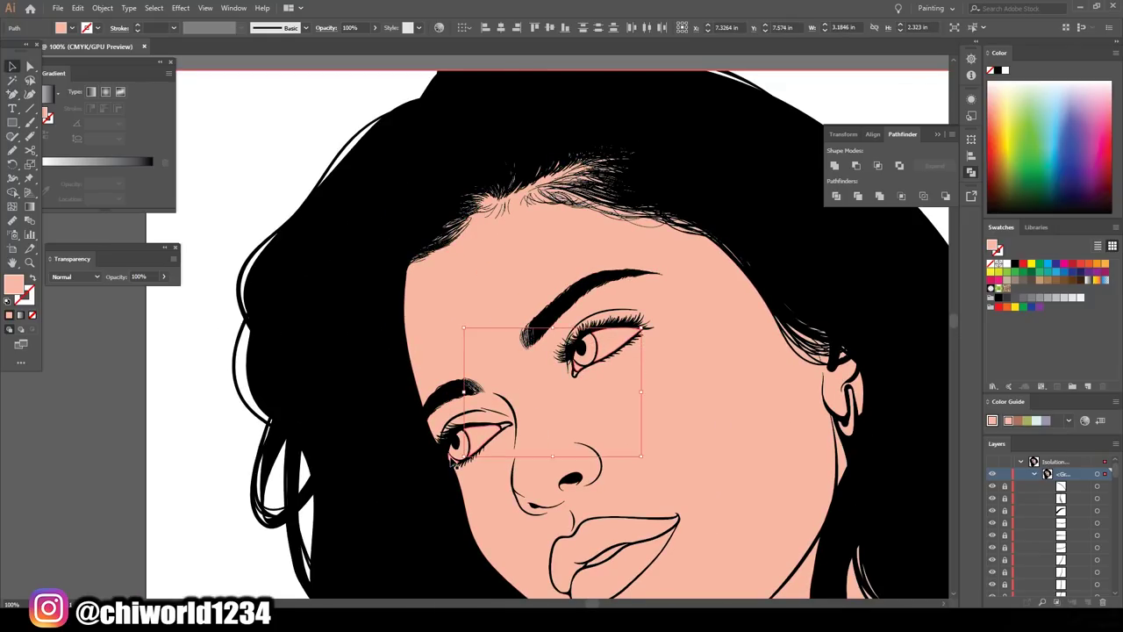
{"action": "key", "text": "ctrl+a"}
{"action": "key", "text": "ctrl+0"}
{"action": "key", "text": "ctrl+equal"}
{"action": "left_click", "coordinate": [78, 8]}
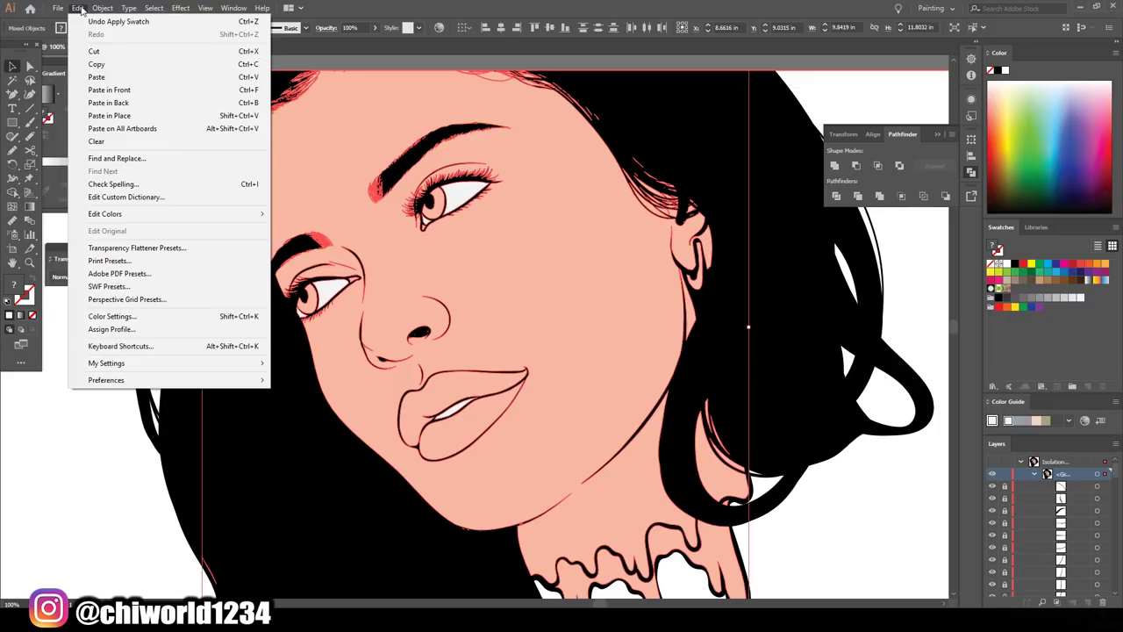
{"action": "left_click", "coordinate": [429, 279]}
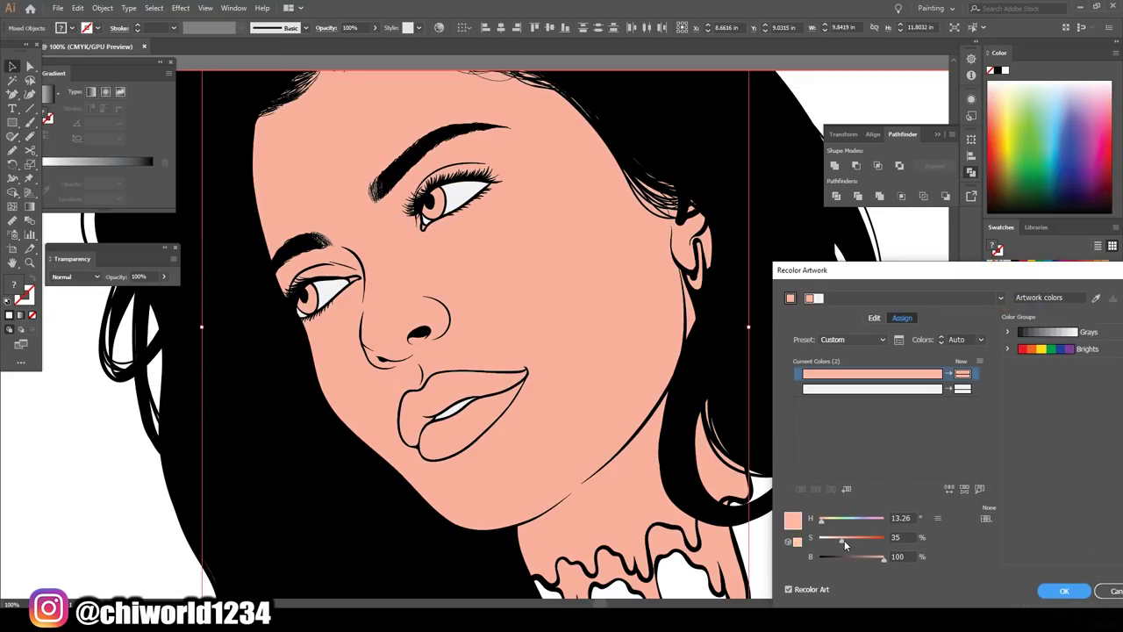
{"action": "key", "text": "Return"}
Fill the lips with pink D66E82
{"action": "key", "text": "ctrl+equal"}
{"action": "key", "text": "ctrl+equal"}
{"action": "left_click", "coordinate": [476, 314]}
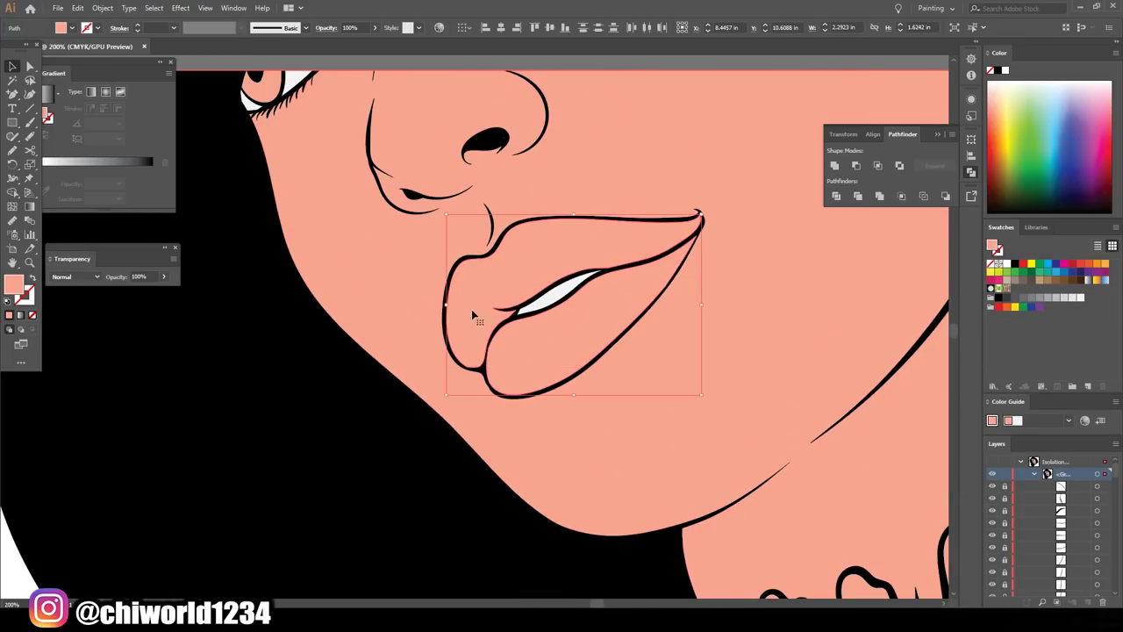
{"action": "double_click", "coordinate": [15, 284]}
{"action": "left_click_drag", "start_coordinate": [862, 593], "coordinate": [862, 463]}
{"action": "left_click", "coordinate": [765, 482]}
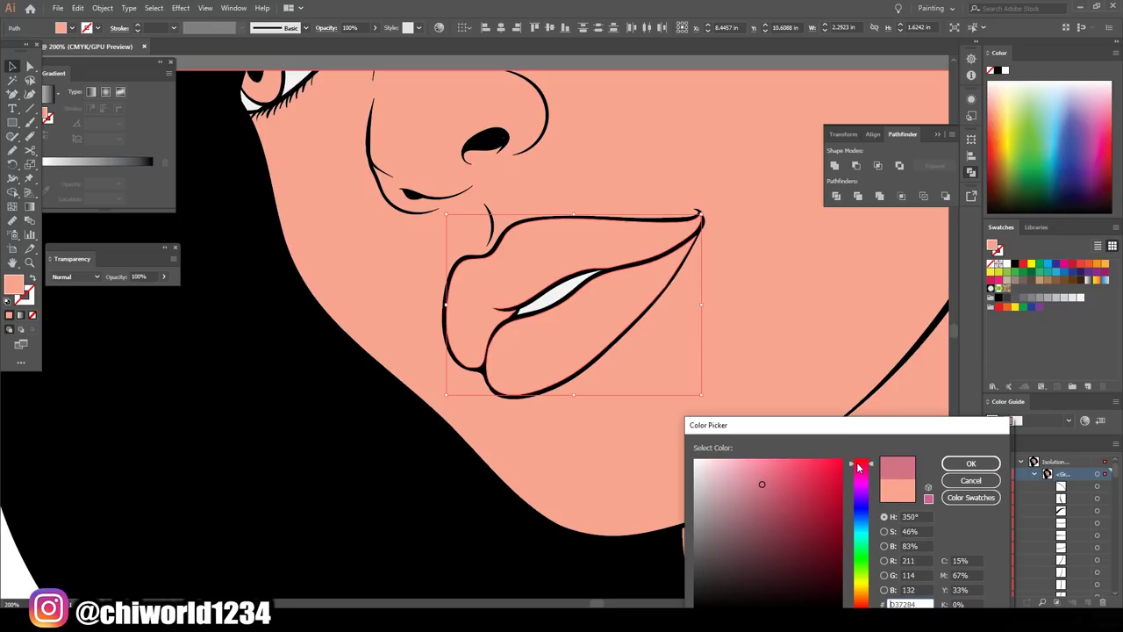
{"action": "left_click", "coordinate": [970, 464]}
Colour both eyes' irises reddish brown 873933
{"action": "key", "text": "ctrl+0"}
{"action": "scroll", "coordinate": [614, 334], "scroll_direction": "up", "scroll_amount": 3}
{"action": "left_click", "coordinate": [1033, 463]}
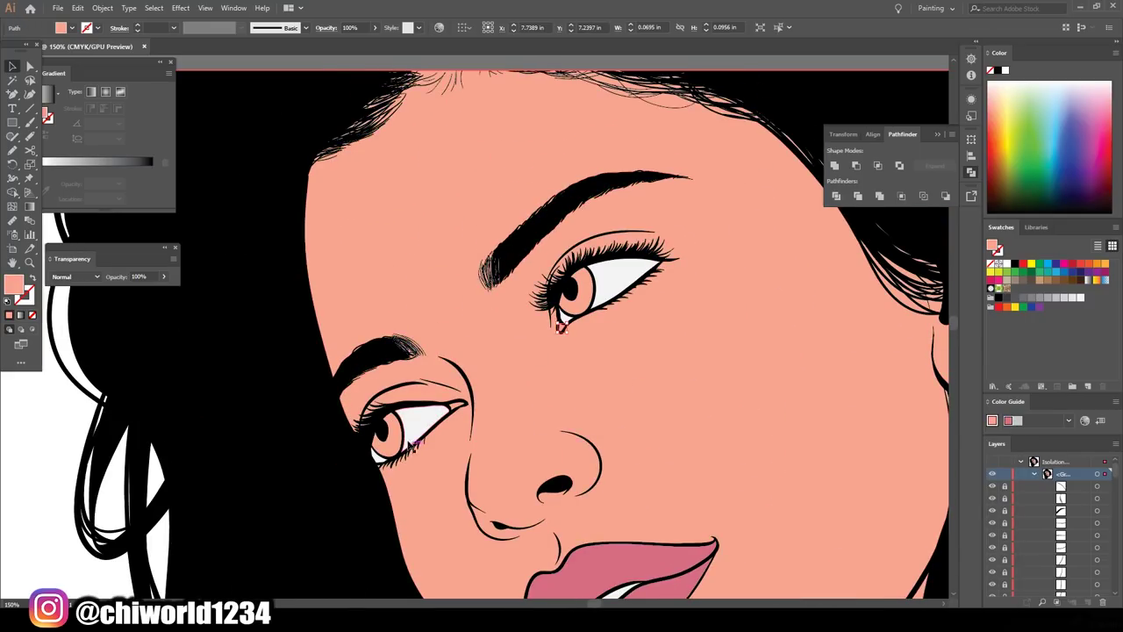
{"action": "double_click", "coordinate": [14, 283]}
{"action": "key", "text": "Escape"}
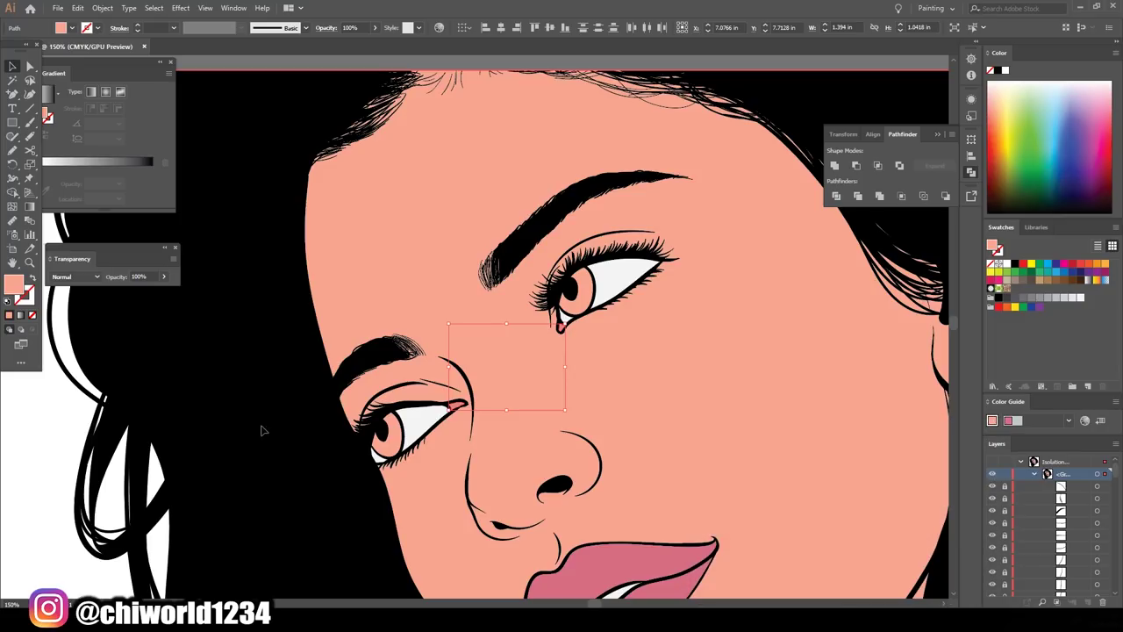
{"action": "left_click", "coordinate": [579, 294]}
{"action": "left_click", "coordinate": [491, 394]}
{"action": "double_click", "coordinate": [14, 283]}
{"action": "left_click", "coordinate": [787, 528]}
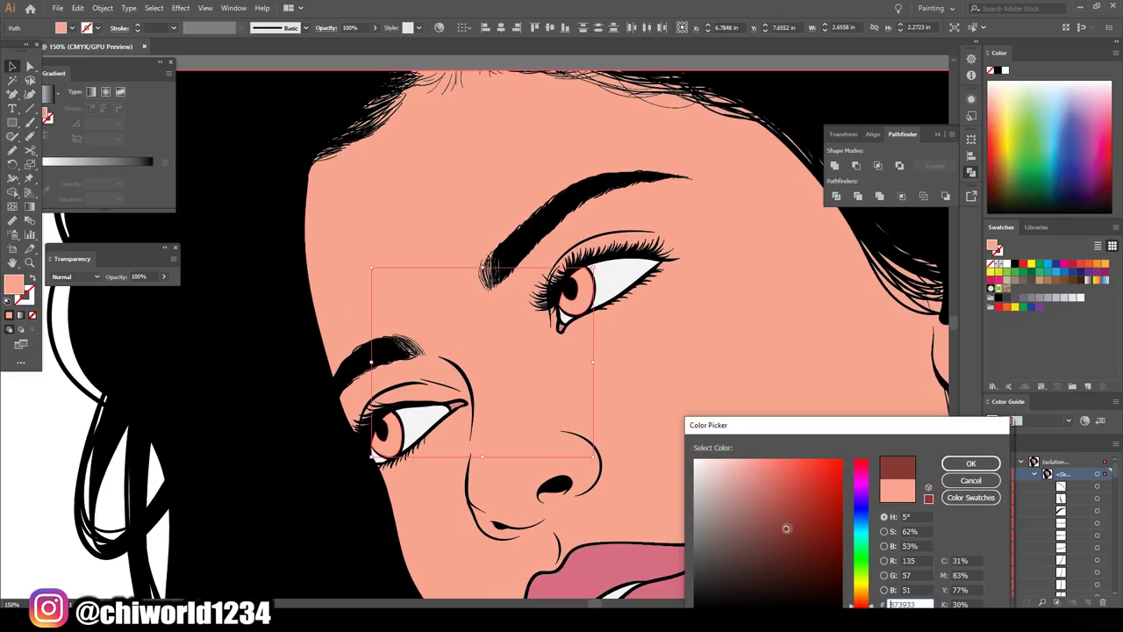
{"action": "left_click", "coordinate": [971, 463]}
Fill the neck drips with a dark maroon colour
{"action": "key", "text": "ctrl+0"}
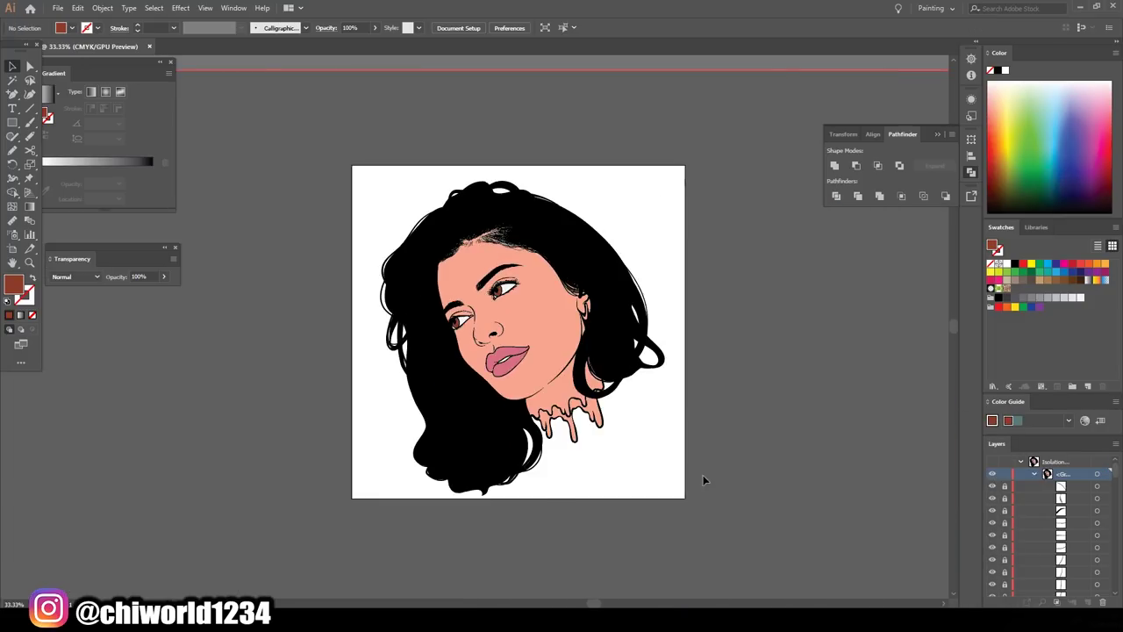
{"action": "scroll", "coordinate": [702, 475], "scroll_direction": "up", "scroll_amount": 3}
{"action": "left_click", "coordinate": [685, 447]}
{"action": "left_click", "coordinate": [1065, 263]}
{"action": "double_click", "coordinate": [14, 284]}
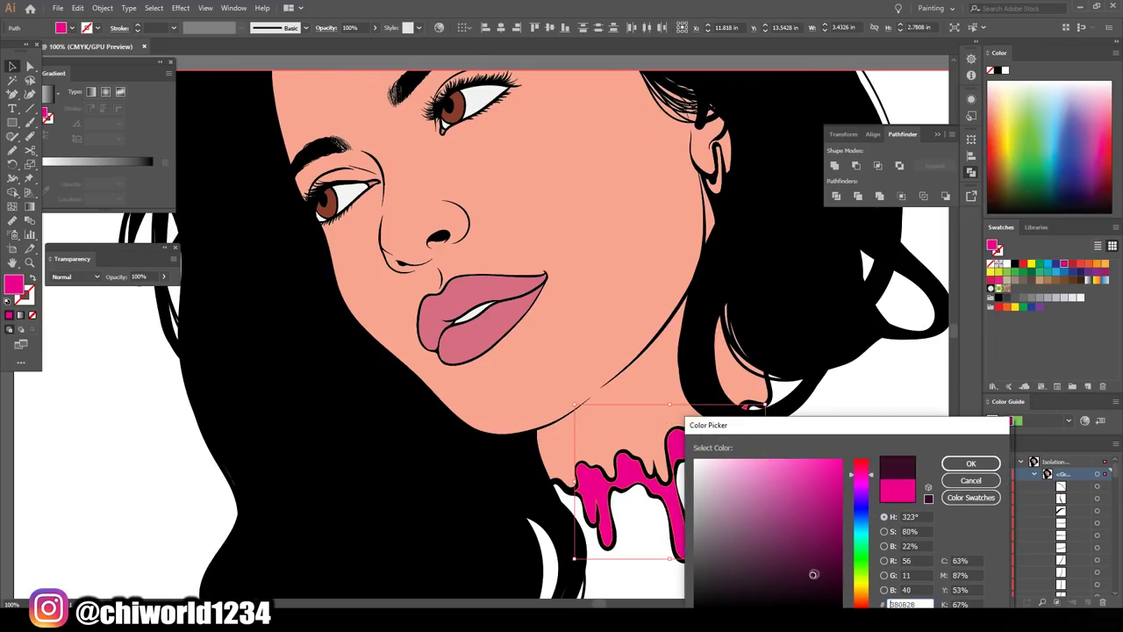
{"action": "left_click", "coordinate": [970, 464]}
{"action": "key", "text": "ctrl+0"}
{"action": "scroll", "coordinate": [889, 424], "scroll_direction": "up", "scroll_amount": 2}
{"action": "key", "text": "Escape"}
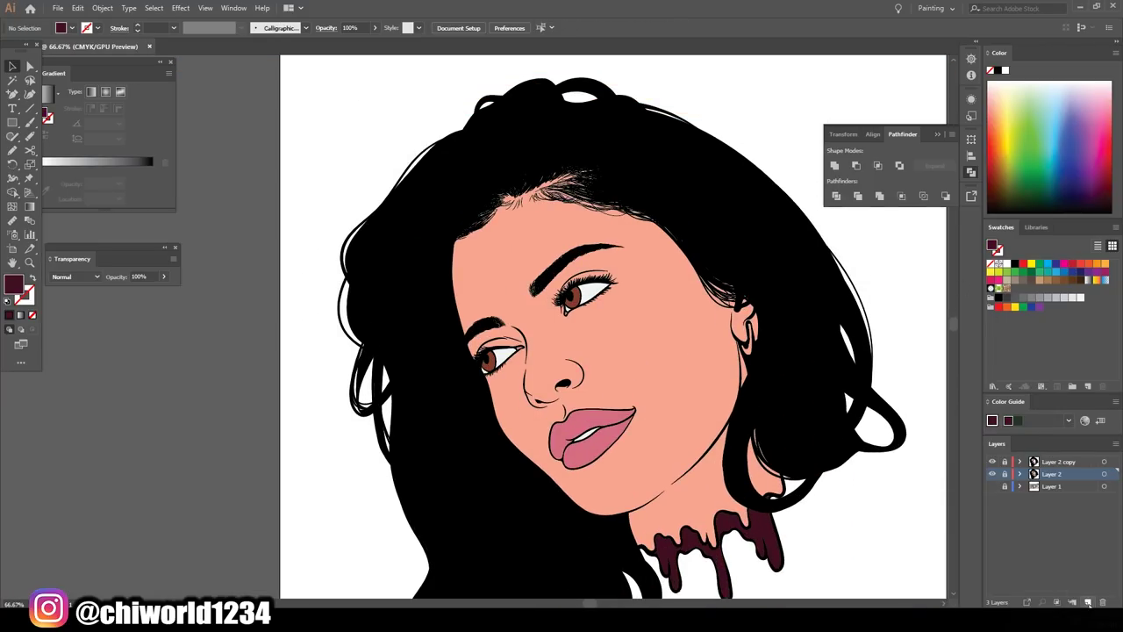
{"action": "scroll", "coordinate": [890, 424], "scroll_direction": "up", "scroll_amount": 3}
{"action": "scroll", "coordinate": [887, 419], "scroll_direction": "down", "scroll_amount": 2}
Sample the face's skin colour and darken it into a skin-shadow fill
{"action": "key", "text": "ctrl+plus"}
{"action": "key", "text": "ctrl+plus"}
{"action": "key", "text": "ctrl+plus"}
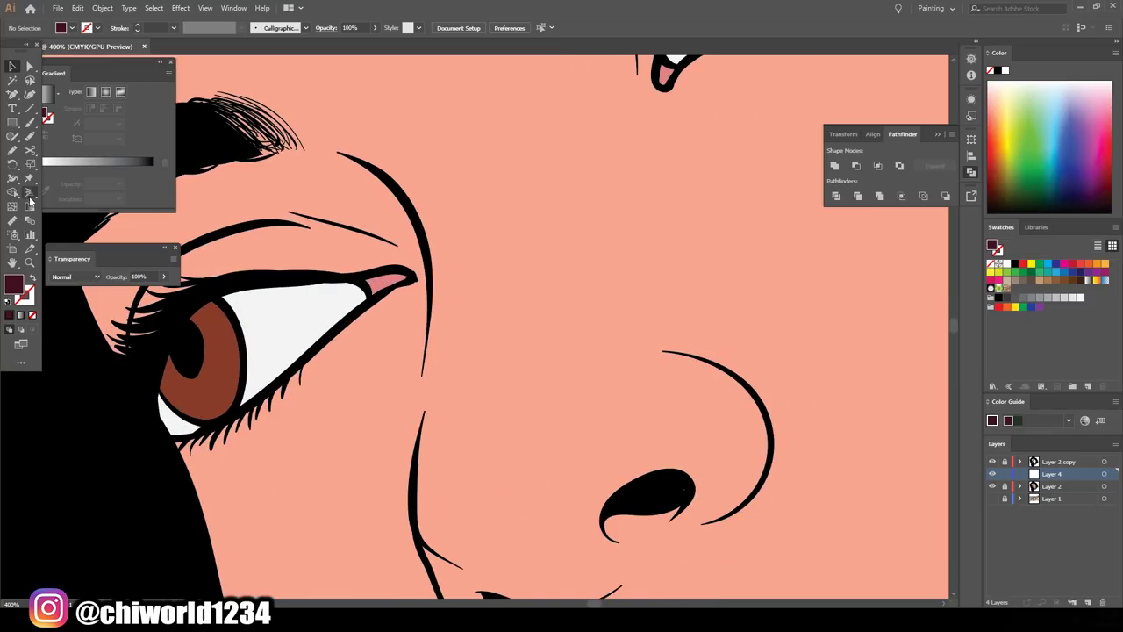
{"action": "left_click", "coordinate": [13, 234]}
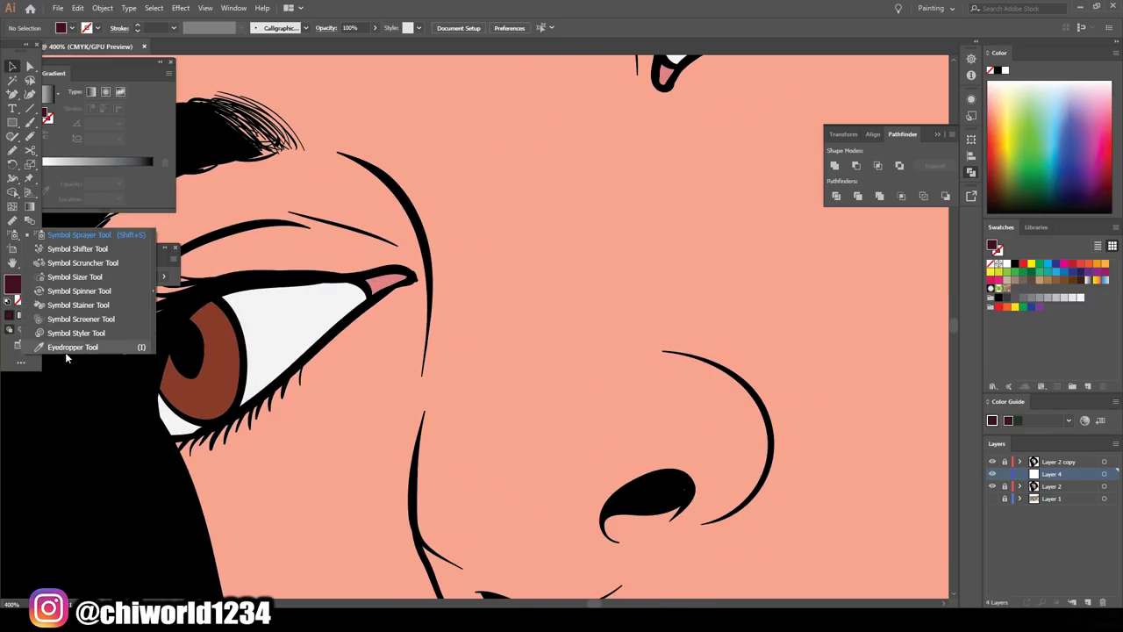
{"action": "left_click", "coordinate": [70, 346]}
{"action": "scroll", "coordinate": [526, 325], "scroll_direction": "down", "scroll_amount": 2}
{"action": "left_click", "coordinate": [526, 263]}
{"action": "double_click", "coordinate": [13, 284]}
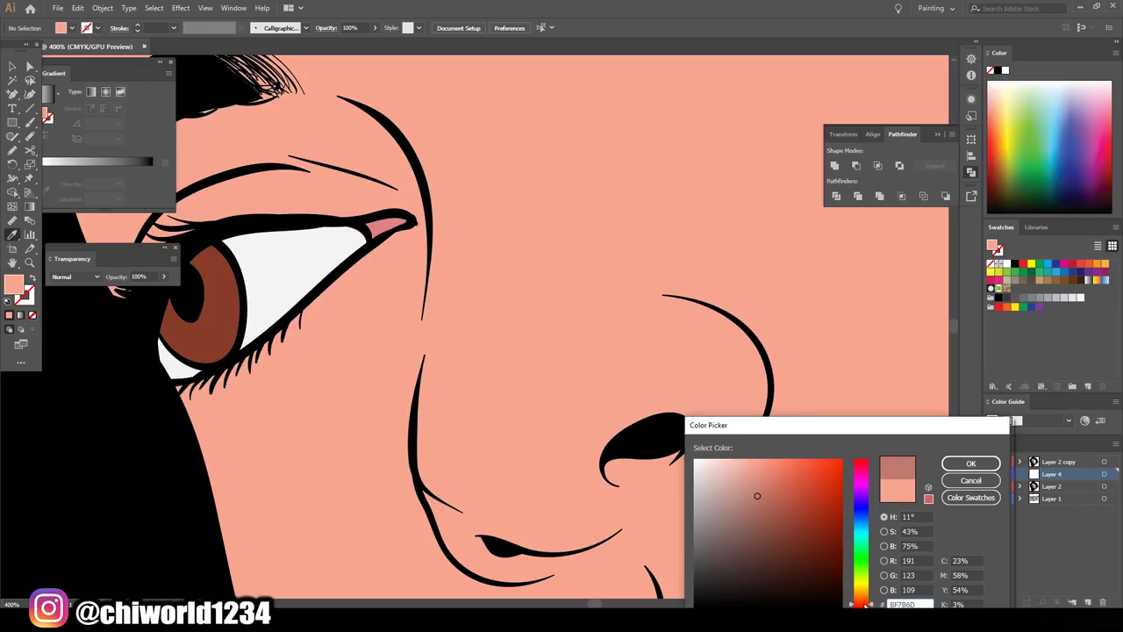
{"action": "key", "text": "Return"}
Paint shadow shapes under the nostril, beneath the nose tip and beside the lips
{"action": "key", "text": "b"}
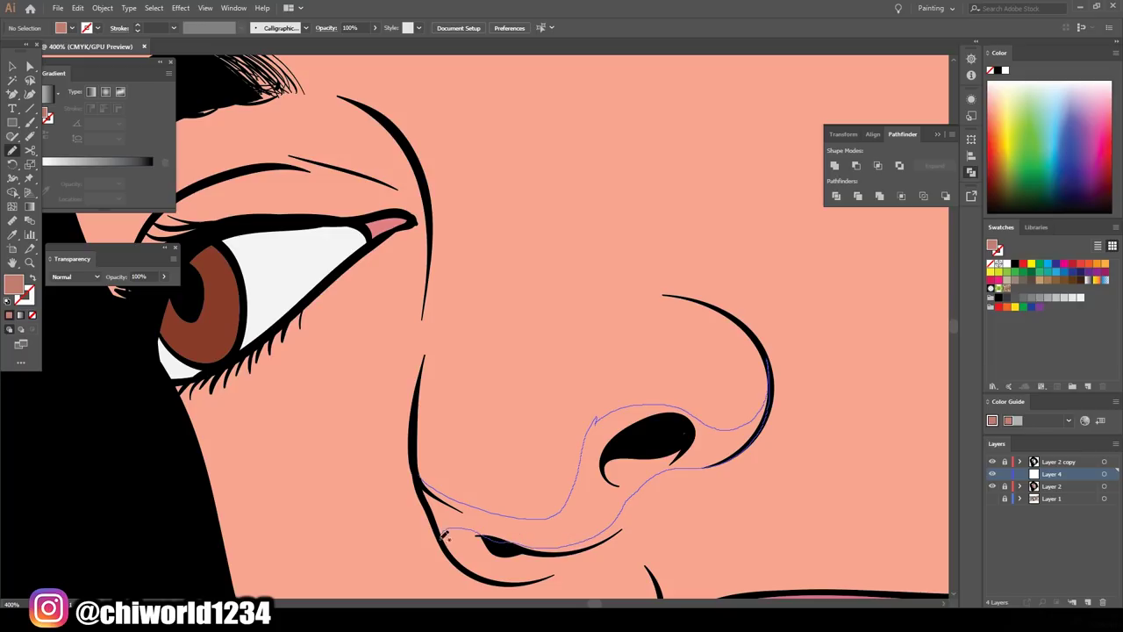
{"action": "left_click_drag", "start_coordinate": [445, 537], "coordinate": [442, 532]}
{"action": "scroll", "coordinate": [493, 519], "scroll_direction": "down", "scroll_amount": 1}
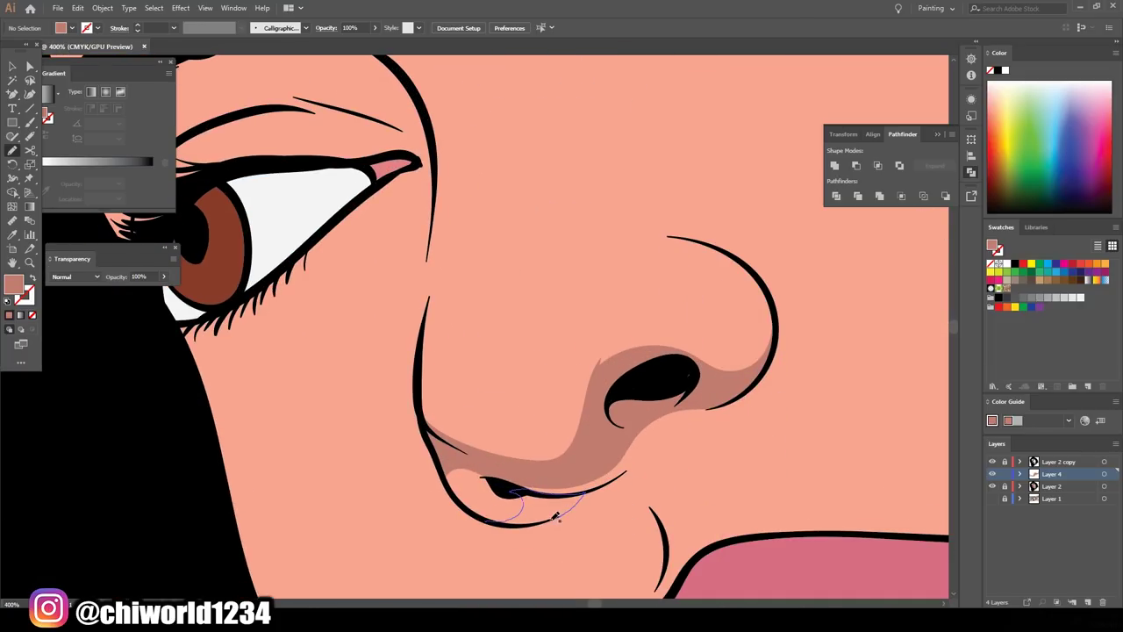
{"action": "left_click_drag", "start_coordinate": [555, 517], "coordinate": [544, 520]}
{"action": "left_click_drag", "start_coordinate": [639, 336], "coordinate": [654, 351]}
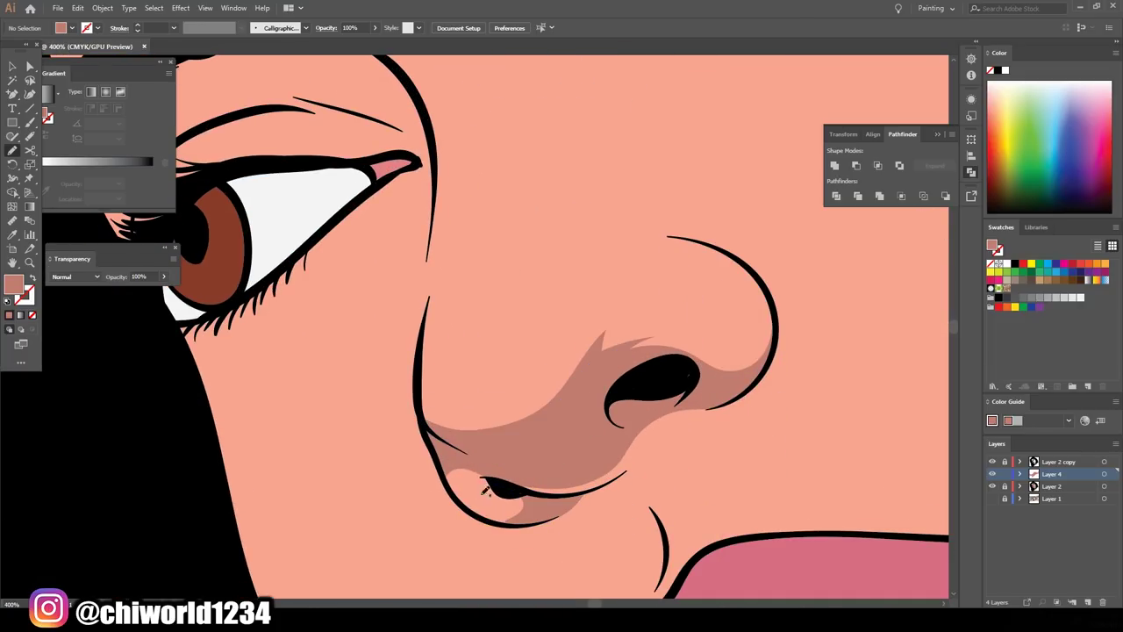
{"action": "key", "text": "ctrl+0"}
{"action": "scroll", "coordinate": [709, 512], "scroll_direction": "up", "scroll_amount": 8}
{"action": "left_click_drag", "start_coordinate": [591, 401], "coordinate": [588, 399]}
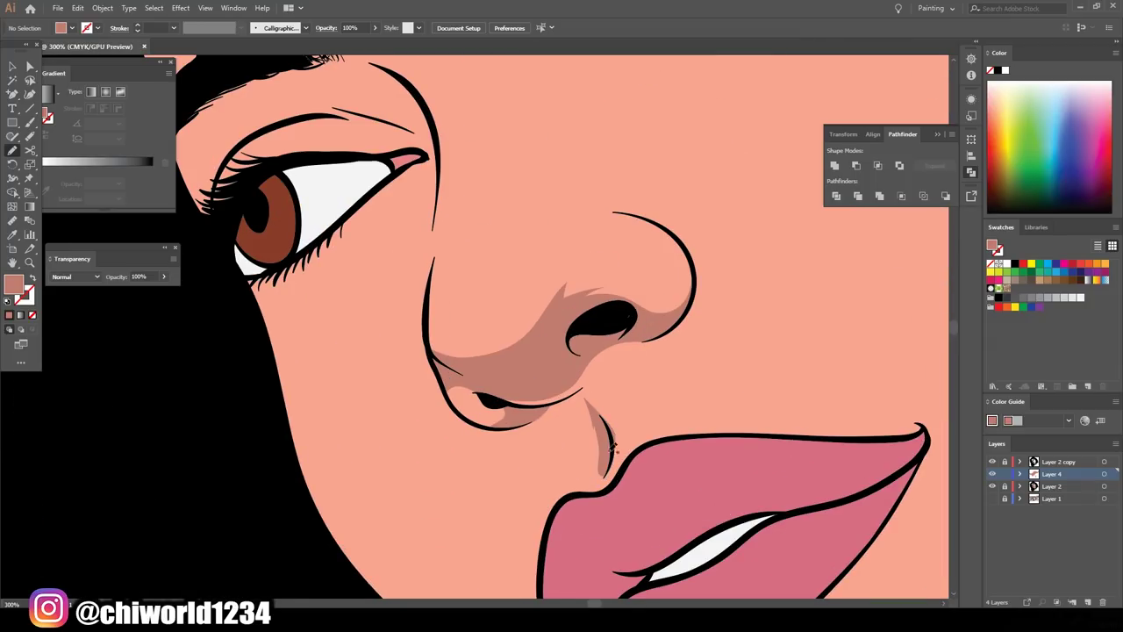
{"action": "scroll", "coordinate": [593, 421], "scroll_direction": "down", "scroll_amount": 5}
{"action": "scroll", "coordinate": [439, 351], "scroll_direction": "up", "scroll_amount": 3}
Shade the left upper eyelid, around the right eye's lashes and the chin below the lips
{"action": "left_click_drag", "start_coordinate": [395, 399], "coordinate": [438, 345]}
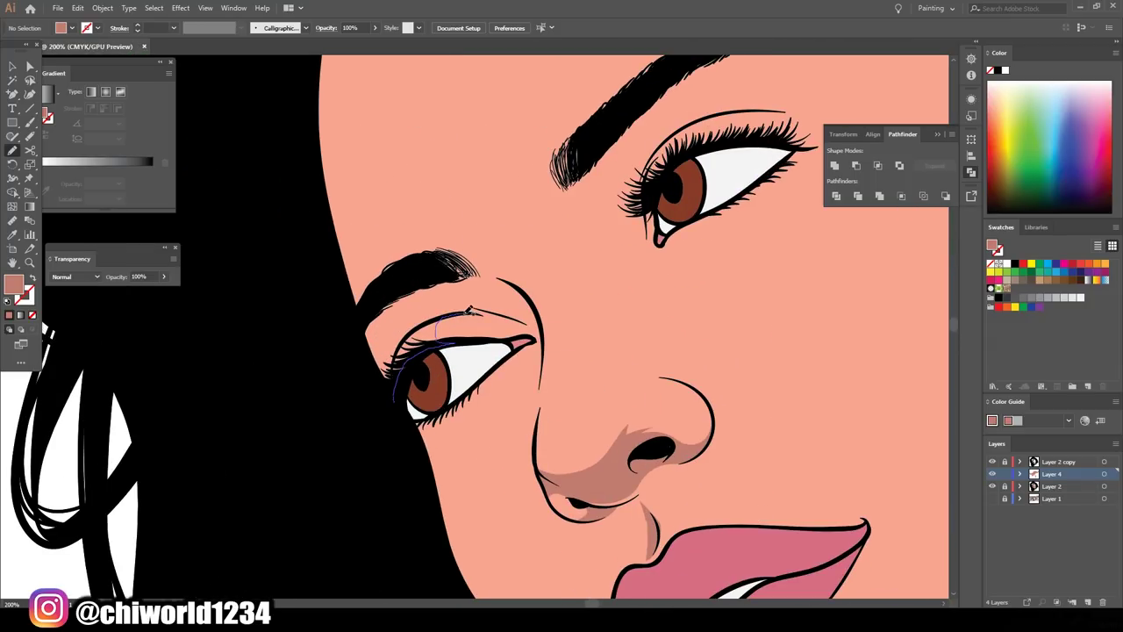
{"action": "key", "text": "ctrl+0"}
{"action": "scroll", "coordinate": [550, 386], "scroll_direction": "up", "scroll_amount": 5}
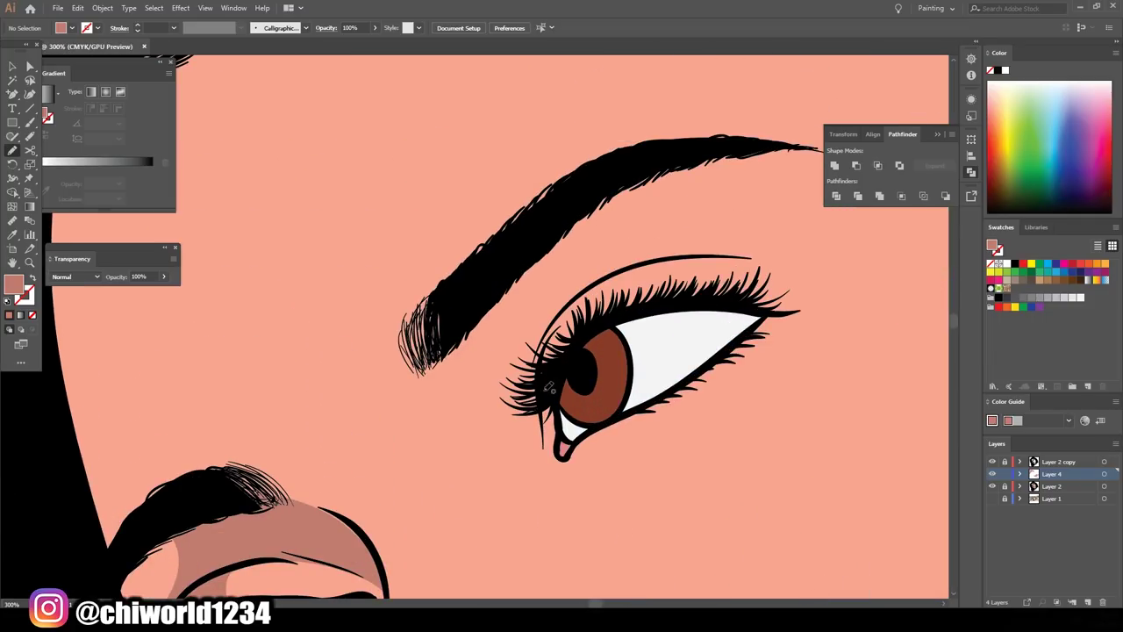
{"action": "left_click_drag", "start_coordinate": [518, 422], "coordinate": [516, 424]}
{"action": "scroll", "coordinate": [516, 425], "scroll_direction": "down", "scroll_amount": 2}
{"action": "scroll", "coordinate": [642, 416], "scroll_direction": "down", "scroll_amount": 3}
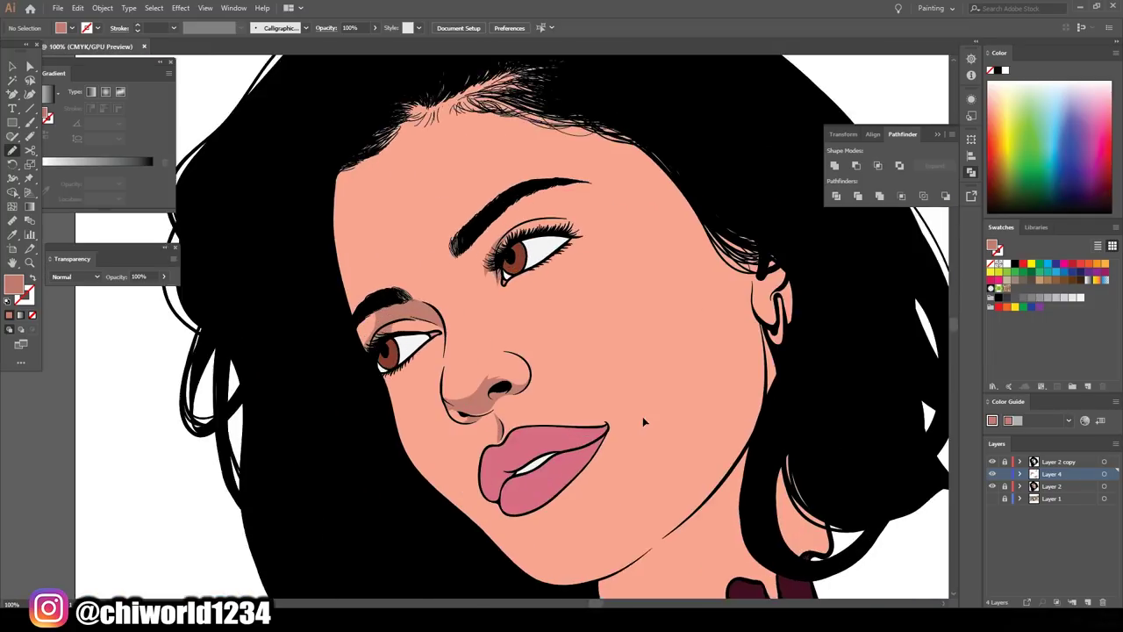
{"action": "scroll", "coordinate": [561, 538], "scroll_direction": "up", "scroll_amount": 3}
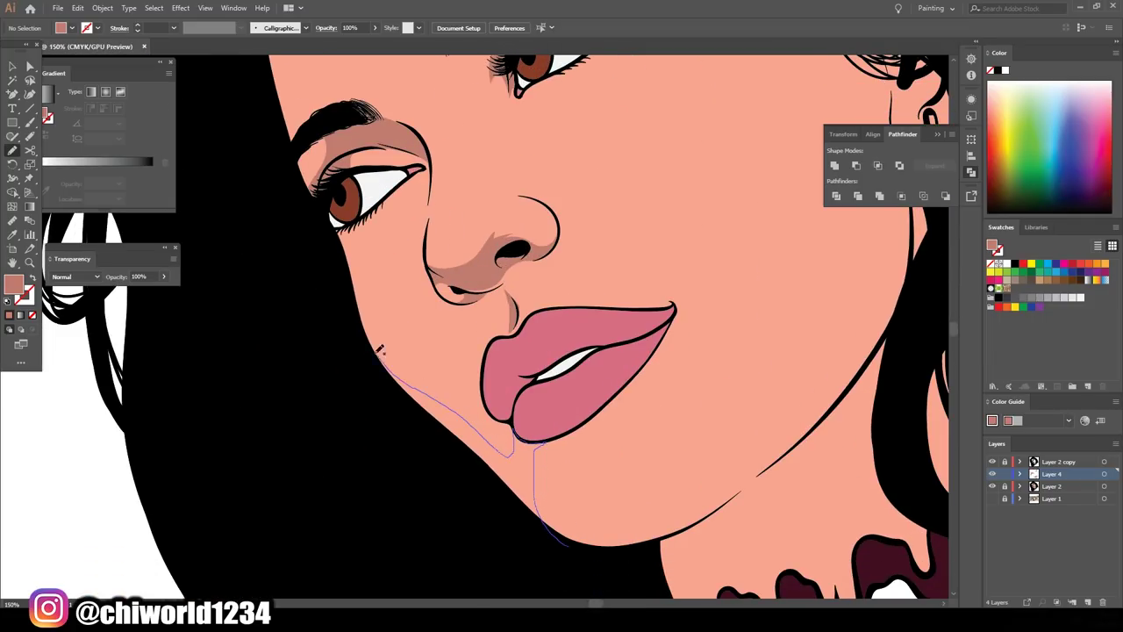
{"action": "left_click_drag", "start_coordinate": [379, 349], "coordinate": [380, 349]}
{"action": "key", "text": "ctrl+0"}
{"action": "scroll", "coordinate": [683, 553], "scroll_direction": "up", "scroll_amount": 5}
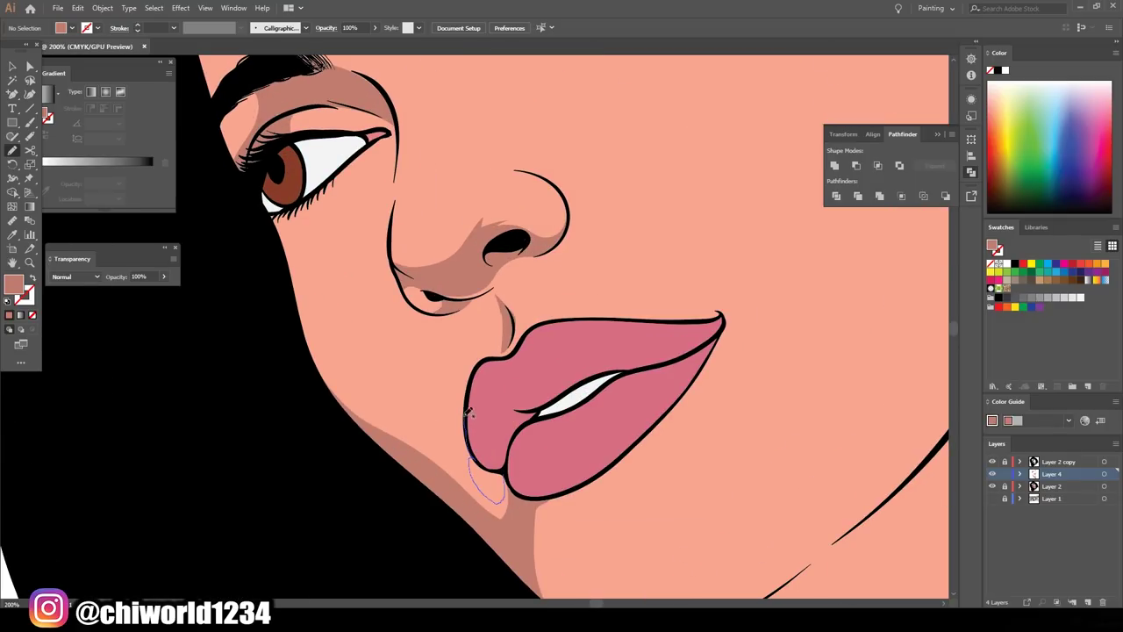
Add shadows beside the lower lip, below the eye corner near the nose, and under the left eye
{"action": "left_click_drag", "start_coordinate": [414, 434], "coordinate": [496, 505]}
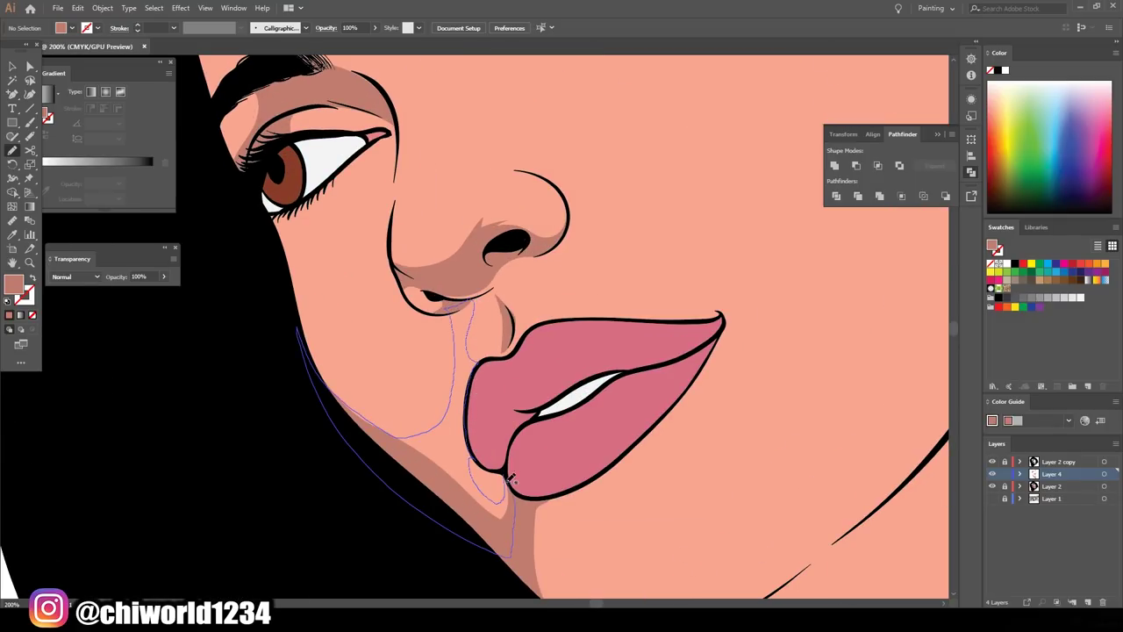
{"action": "key", "text": "ctrl+0"}
{"action": "scroll", "coordinate": [742, 531], "scroll_direction": "up", "scroll_amount": 5}
{"action": "left_click_drag", "start_coordinate": [461, 273], "coordinate": [408, 334]}
{"action": "scroll", "coordinate": [408, 334], "scroll_direction": "down", "scroll_amount": 1}
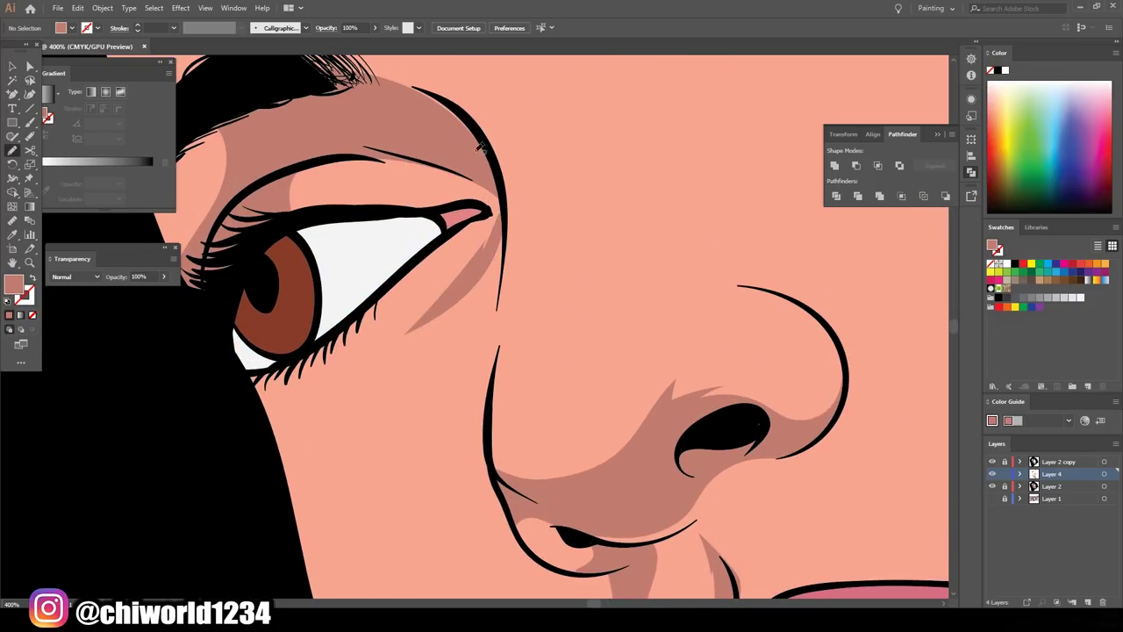
{"action": "scroll", "coordinate": [409, 334], "scroll_direction": "down", "scroll_amount": 1}
{"action": "key", "text": "ctrl+0"}
{"action": "scroll", "coordinate": [420, 542], "scroll_direction": "up", "scroll_amount": 4}
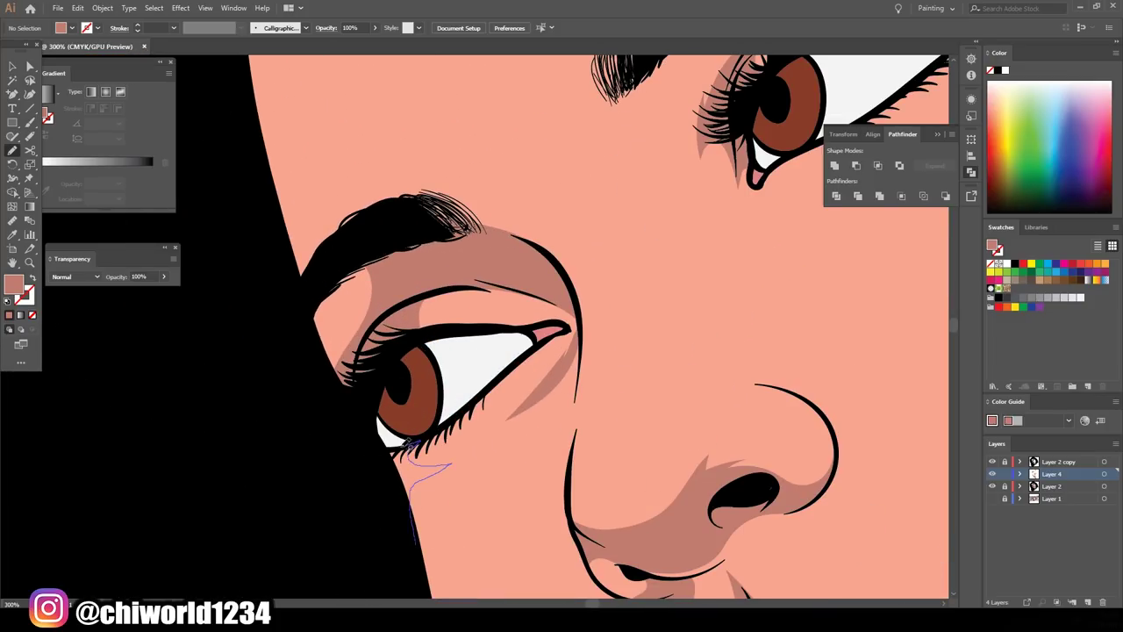
{"action": "left_click_drag", "start_coordinate": [407, 444], "coordinate": [406, 444]}
{"action": "key", "text": "ctrl+0"}
{"action": "scroll", "coordinate": [380, 387], "scroll_direction": "up", "scroll_amount": 3}
{"action": "scroll", "coordinate": [392, 395], "scroll_direction": "up", "scroll_amount": 3}
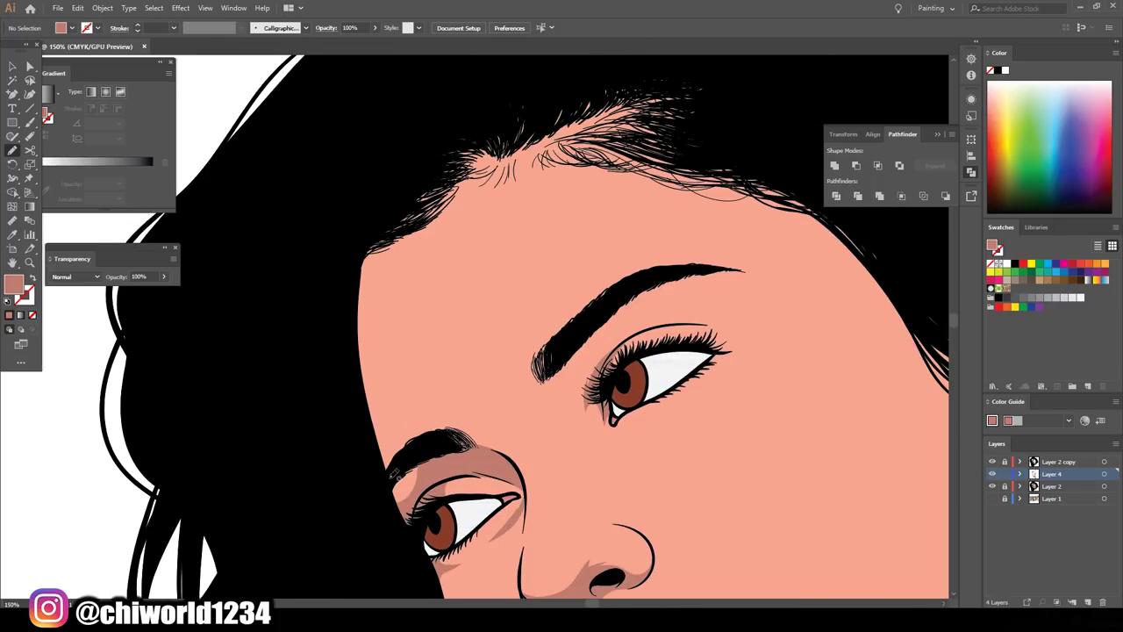
Shade along the forehead hairline, the jaw and neck, and the ear
{"action": "left_click_drag", "start_coordinate": [370, 296], "coordinate": [367, 255]}
{"action": "key", "text": "ctrl+0"}
{"action": "scroll", "coordinate": [707, 520], "scroll_direction": "up", "scroll_amount": 2}
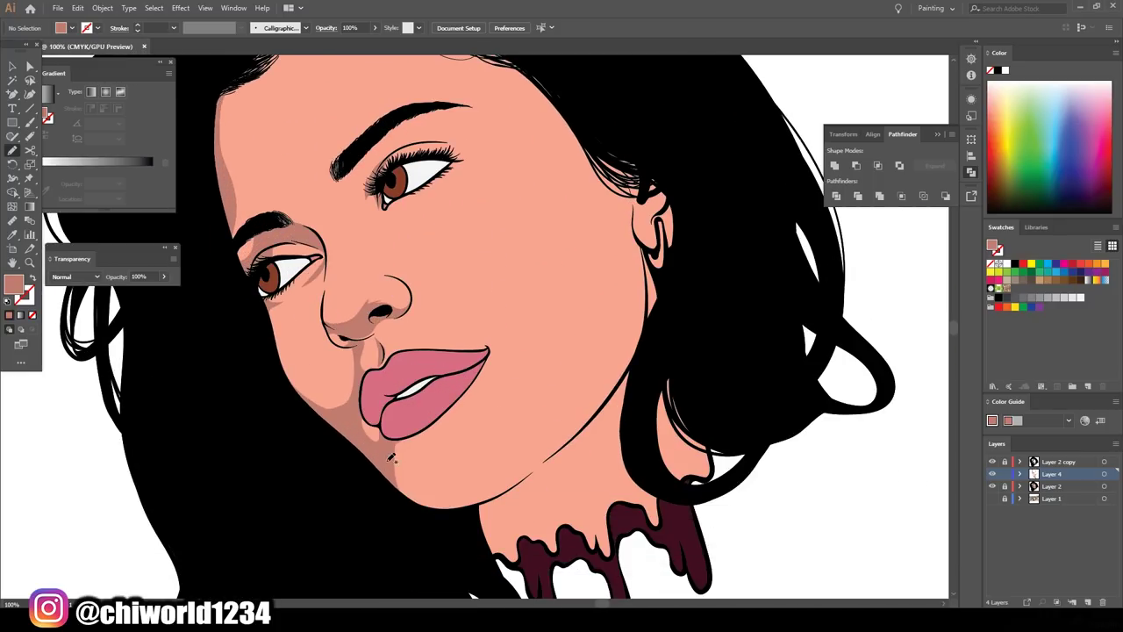
{"action": "scroll", "coordinate": [663, 551], "scroll_direction": "up", "scroll_amount": 2}
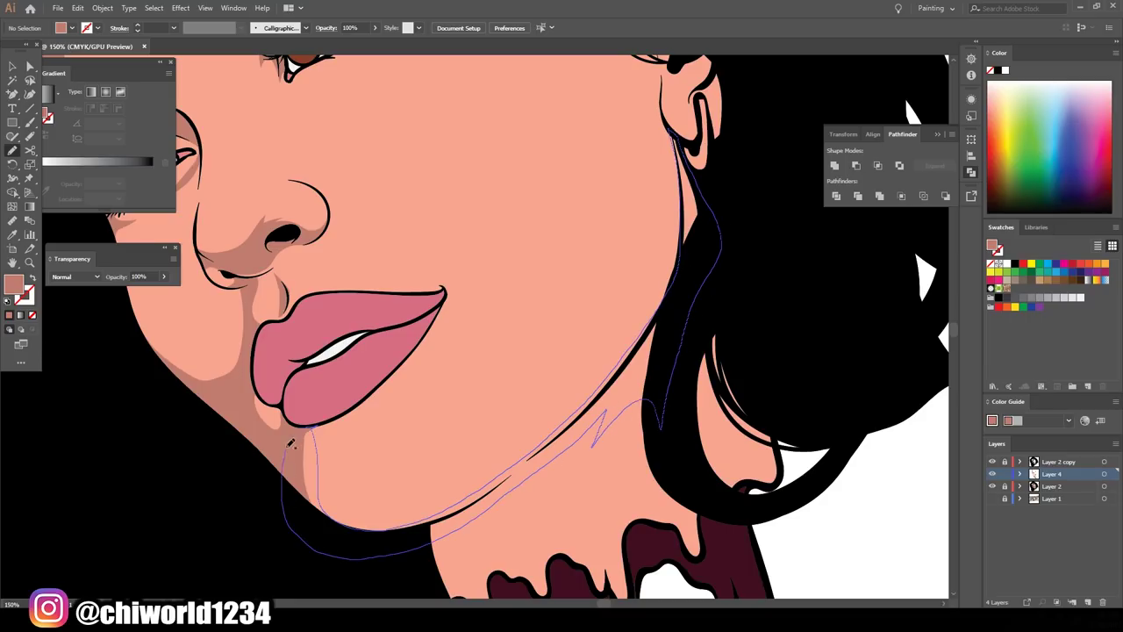
{"action": "left_click_drag", "start_coordinate": [289, 444], "coordinate": [289, 444]}
{"action": "key", "text": "ctrl+0"}
{"action": "scroll", "coordinate": [676, 430], "scroll_direction": "up", "scroll_amount": 3}
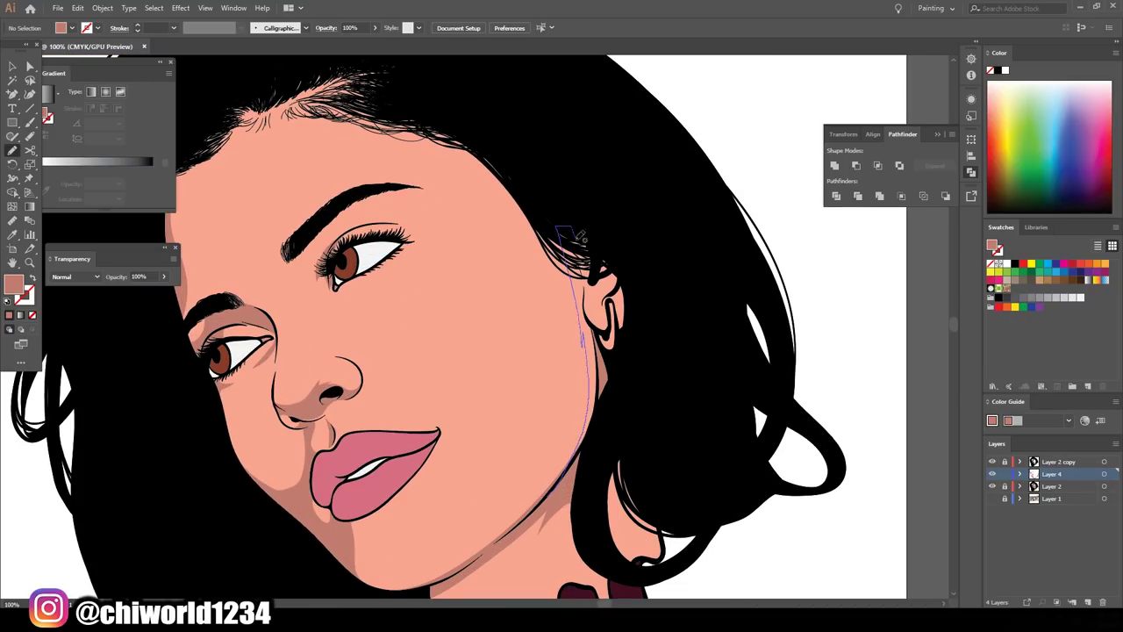
{"action": "left_click_drag", "start_coordinate": [614, 326], "coordinate": [615, 326]}
{"action": "scroll", "coordinate": [602, 396], "scroll_direction": "up", "scroll_amount": 2}
{"action": "scroll", "coordinate": [436, 314], "scroll_direction": "up", "scroll_amount": 1}
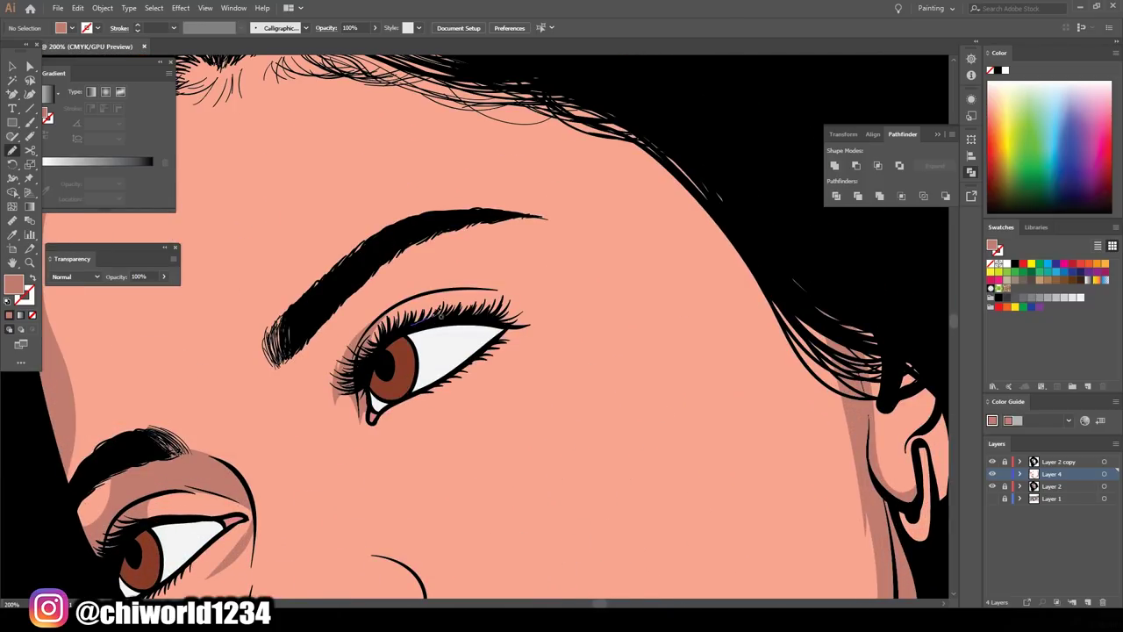
Shade the right eyelid crease, the hair edge at the jaw, and the jaw beside the lower lip
{"action": "left_click_drag", "start_coordinate": [498, 288], "coordinate": [531, 321]}
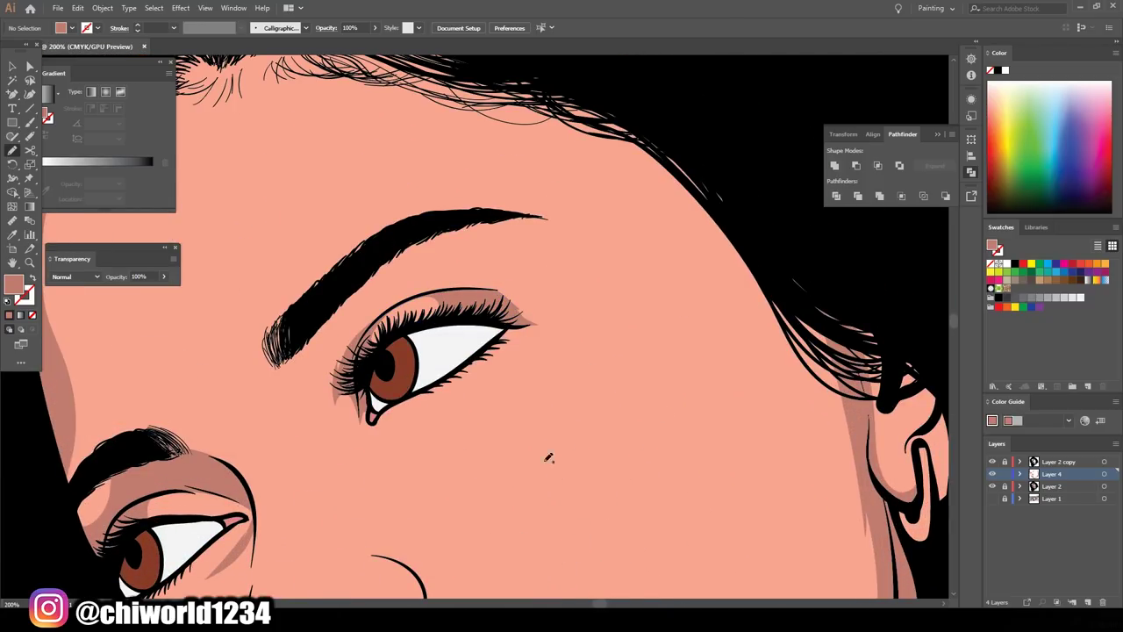
{"action": "key", "text": "ctrl+0"}
{"action": "scroll", "coordinate": [711, 461], "scroll_direction": "up", "scroll_amount": 3}
{"action": "left_click_drag", "start_coordinate": [530, 406], "coordinate": [565, 500]}
{"action": "key", "text": "ctrl+0"}
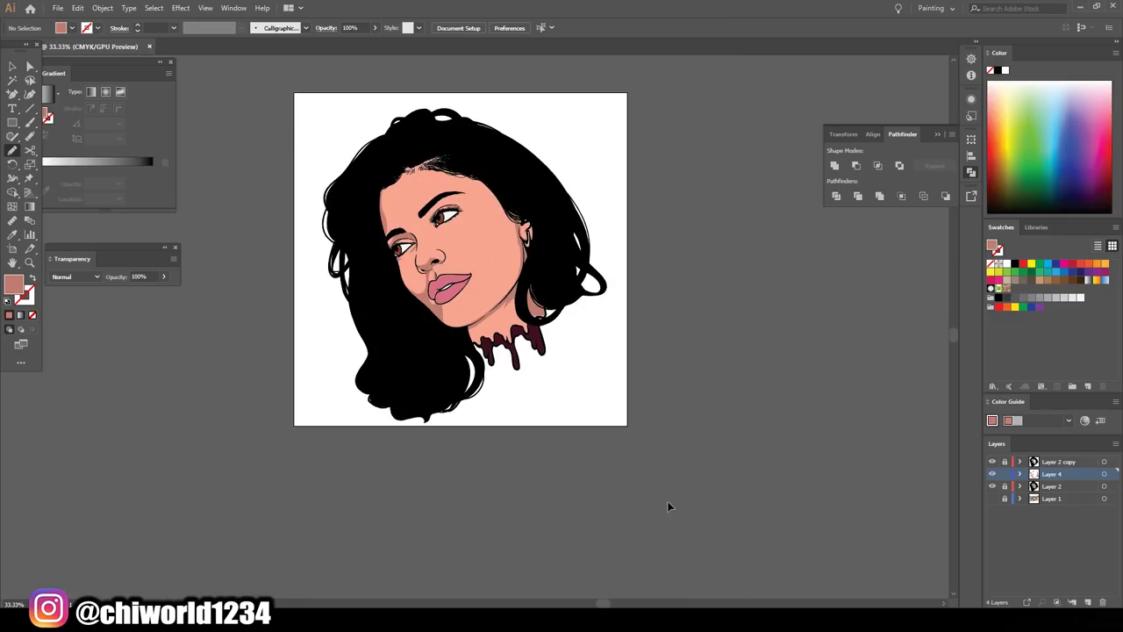
{"action": "scroll", "coordinate": [441, 385], "scroll_direction": "up", "scroll_amount": 3}
{"action": "left_click_drag", "start_coordinate": [608, 298], "coordinate": [610, 295]}
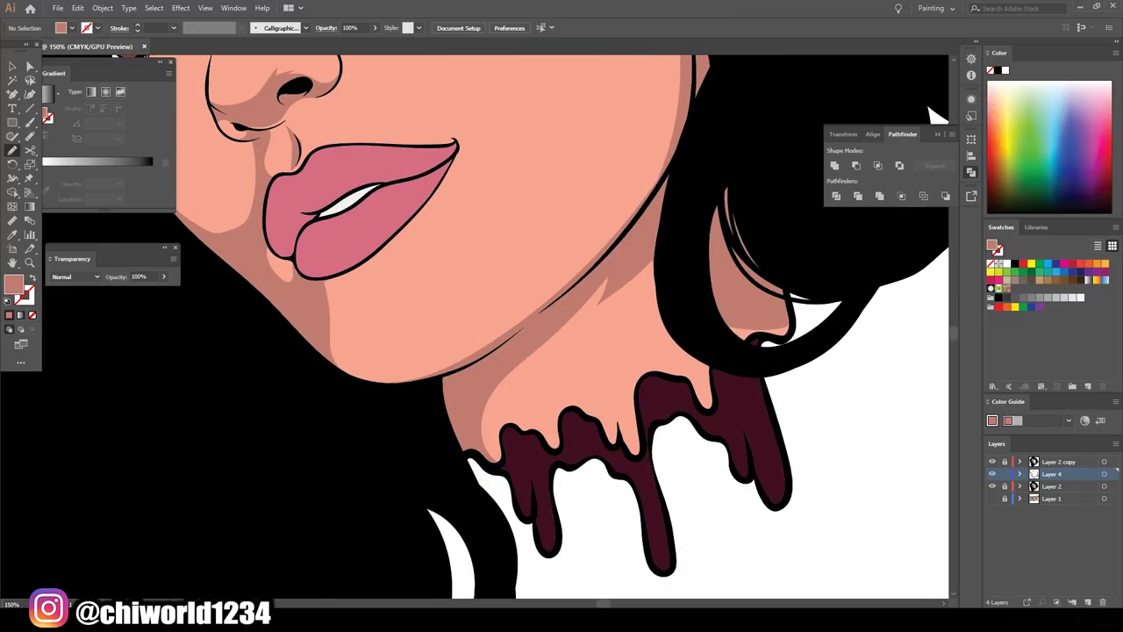
{"action": "scroll", "coordinate": [413, 465], "scroll_direction": "up", "scroll_amount": 3}
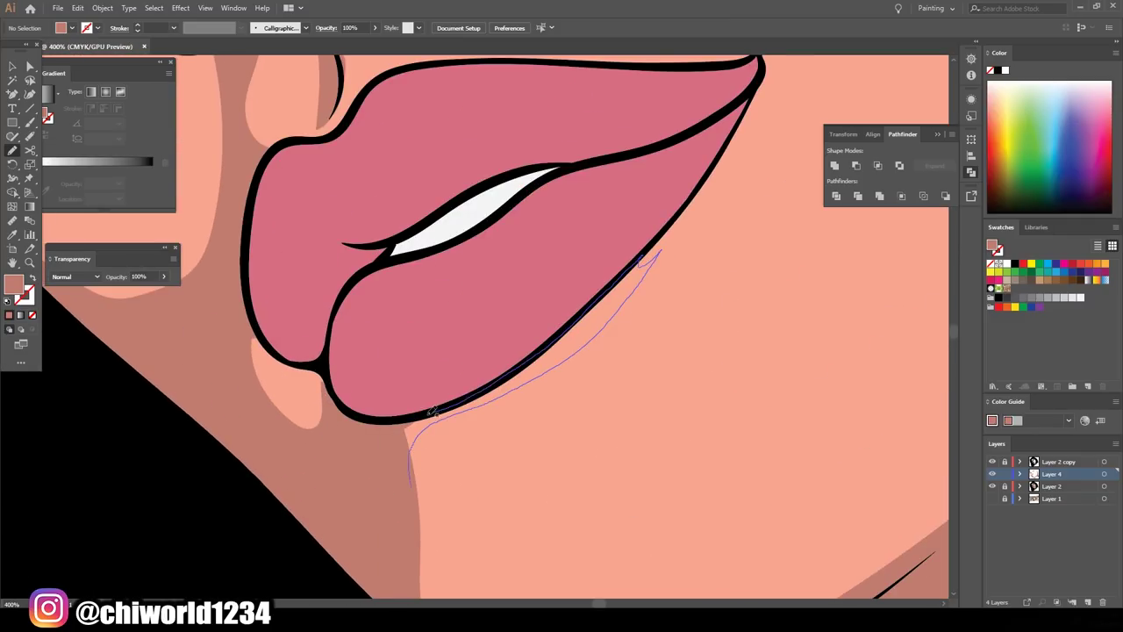
{"action": "key", "text": "ctrl+0"}
{"action": "scroll", "coordinate": [292, 275], "scroll_direction": "up", "scroll_amount": 1}
{"action": "scroll", "coordinate": [292, 274], "scroll_direction": "up", "scroll_amount": 3}
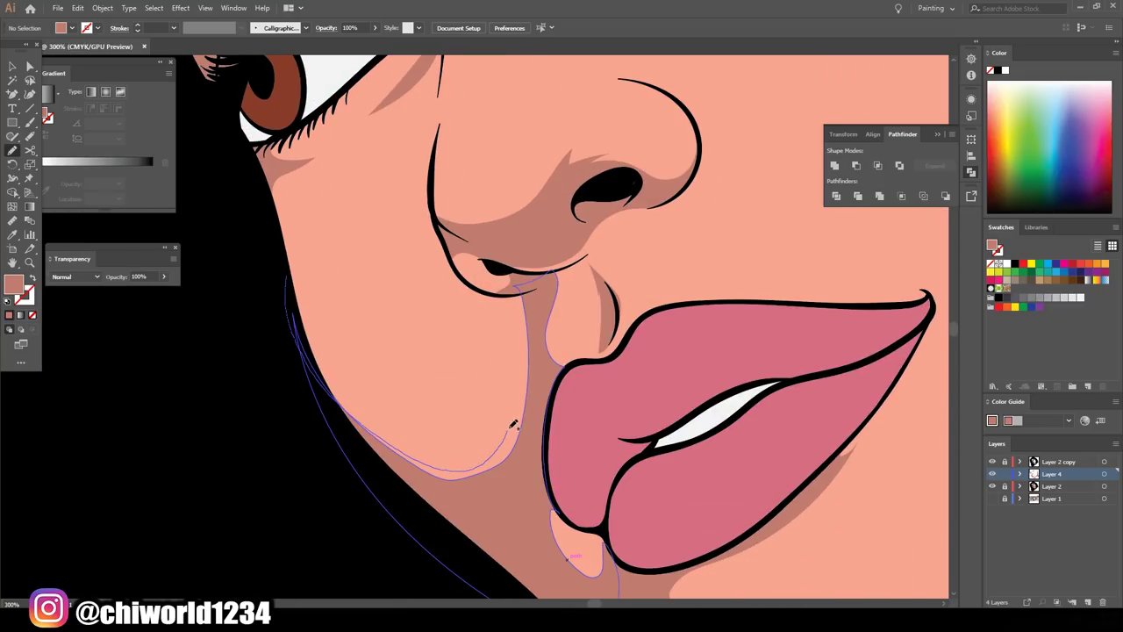
{"action": "left_click_drag", "start_coordinate": [514, 425], "coordinate": [526, 281]}
{"action": "key", "text": "ctrl+0"}
{"action": "scroll", "coordinate": [709, 409], "scroll_direction": "up", "scroll_amount": 5}
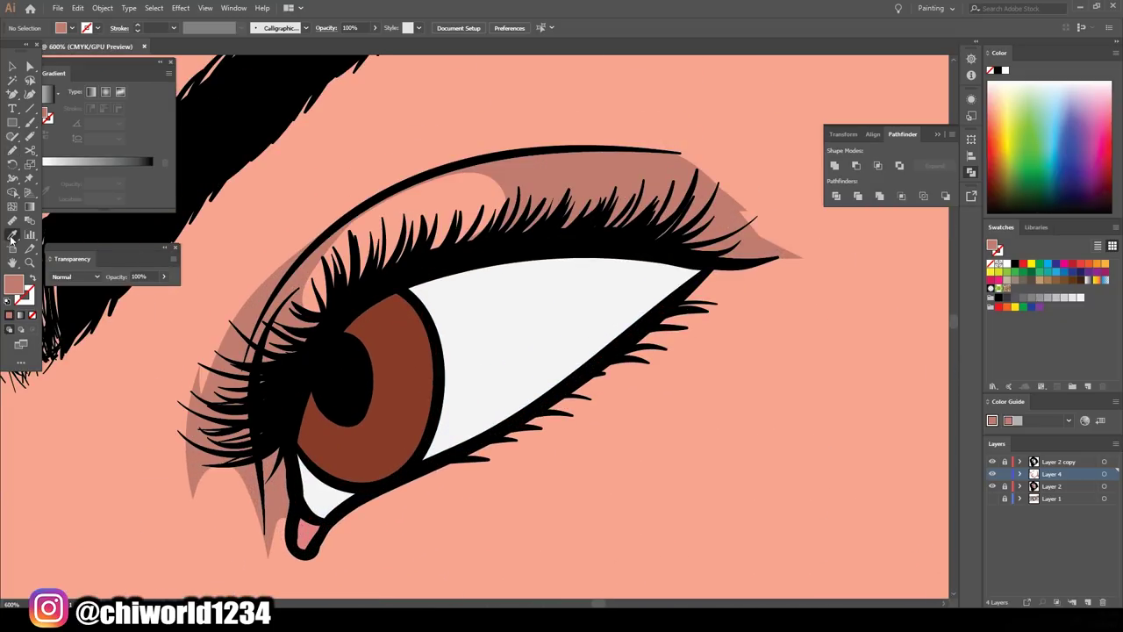
Paint muted purple shadows on the upper eye whites, then paint the teeth between the lips
{"action": "double_click", "coordinate": [13, 283]}
{"action": "left_click", "coordinate": [860, 485]}
{"action": "left_click", "coordinate": [718, 522]}
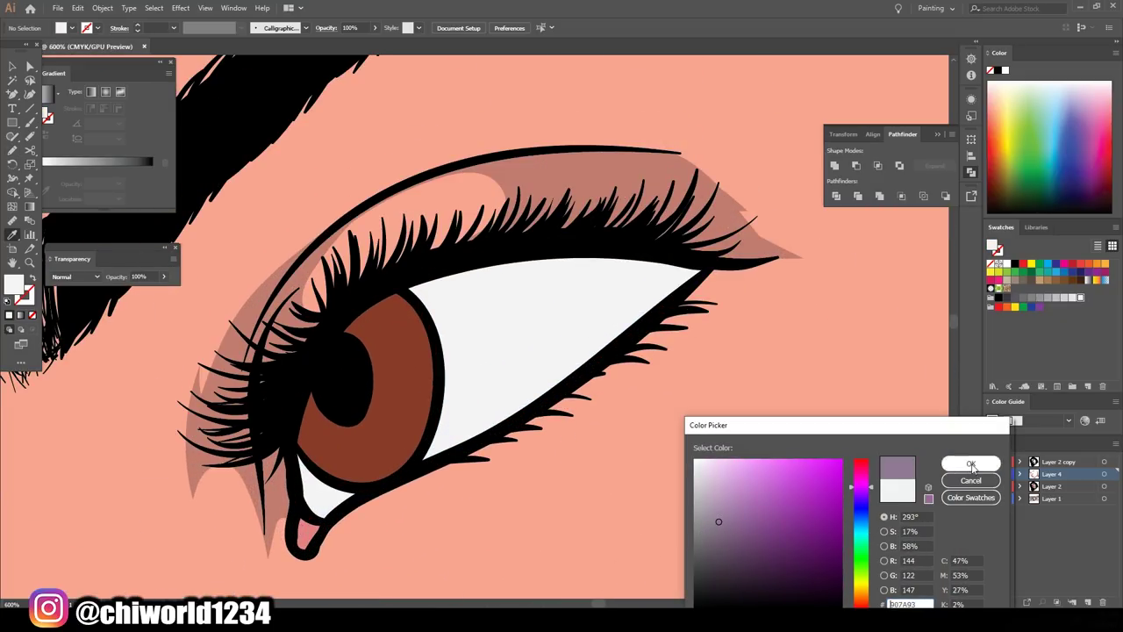
{"action": "left_click", "coordinate": [972, 466]}
{"action": "key", "text": "n"}
{"action": "left_click_drag", "start_coordinate": [545, 247], "coordinate": [400, 285]}
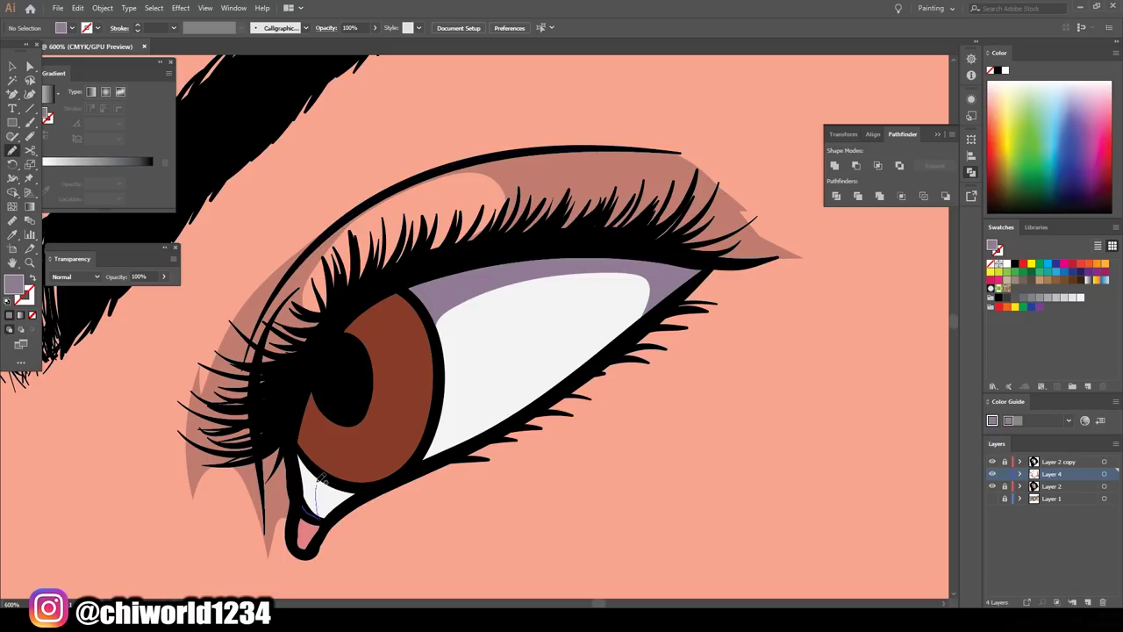
{"action": "scroll", "coordinate": [527, 316], "scroll_direction": "down", "scroll_amount": 3}
{"action": "scroll", "coordinate": [418, 462], "scroll_direction": "up", "scroll_amount": 4}
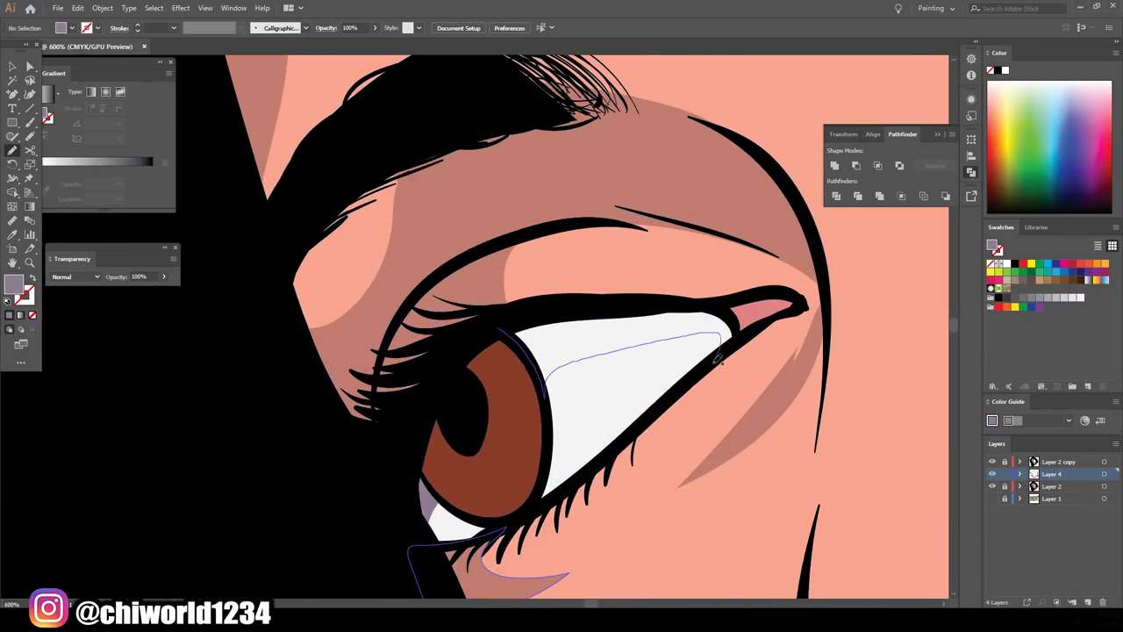
{"action": "left_click_drag", "start_coordinate": [518, 333], "coordinate": [728, 312]}
{"action": "scroll", "coordinate": [527, 351], "scroll_direction": "down", "scroll_amount": 3}
{"action": "scroll", "coordinate": [519, 474], "scroll_direction": "up", "scroll_amount": 3}
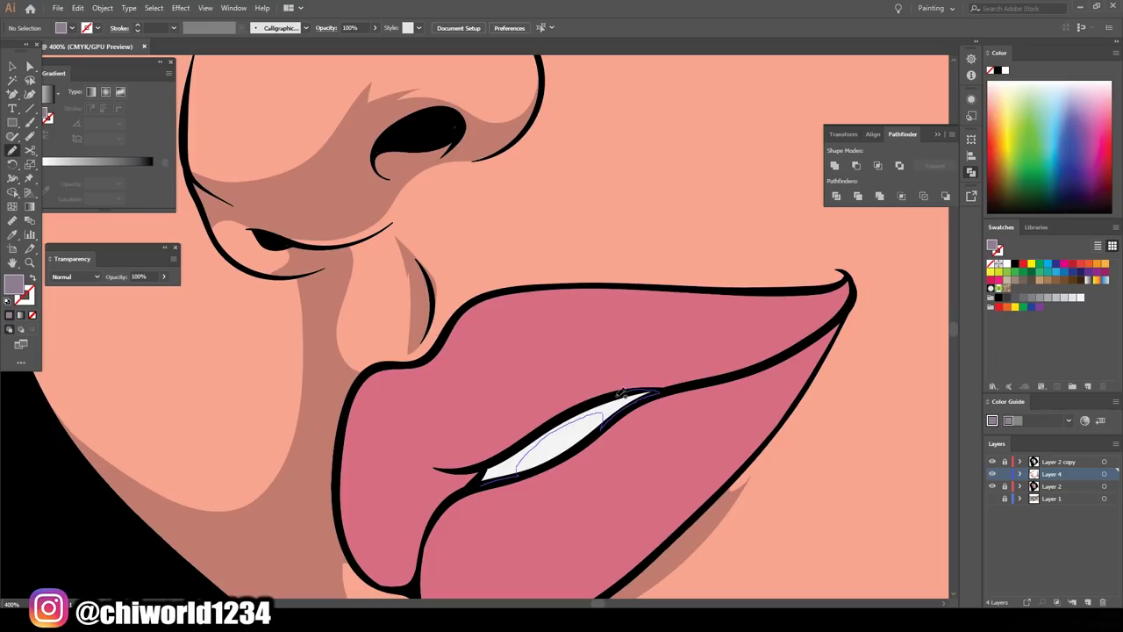
{"action": "left_click_drag", "start_coordinate": [622, 392], "coordinate": [623, 392]}
{"action": "scroll", "coordinate": [615, 394], "scroll_direction": "down", "scroll_amount": 3}
{"action": "scroll", "coordinate": [526, 351], "scroll_direction": "up", "scroll_amount": 3}
Sample the brown iris, darken it, and shade the lower iris
{"action": "key", "text": "i"}
{"action": "left_click", "coordinate": [556, 347]}
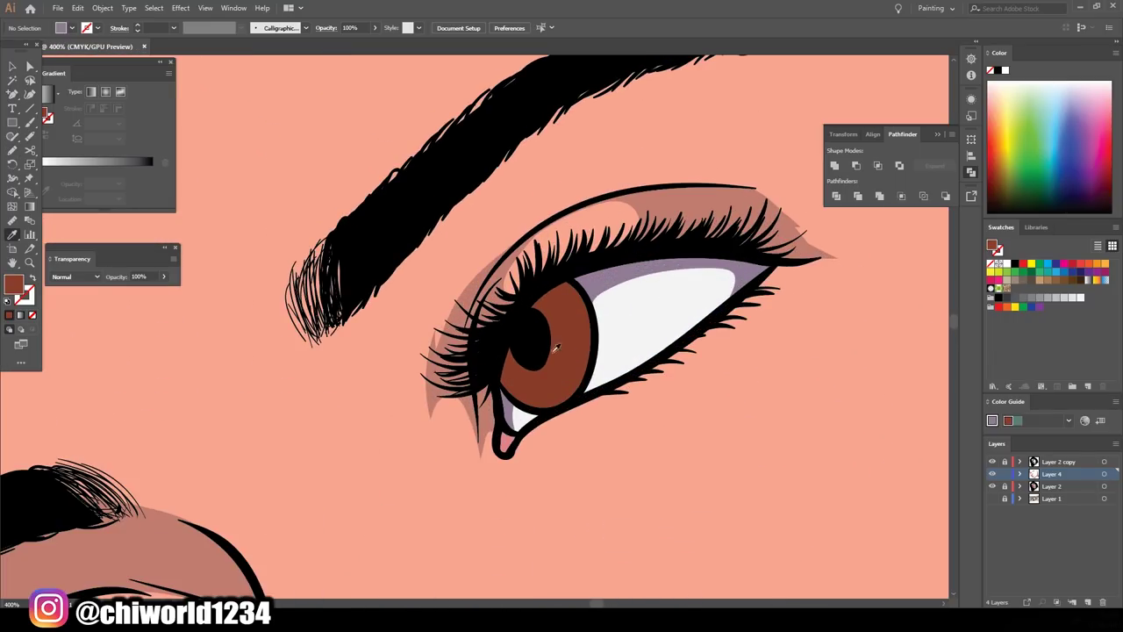
{"action": "double_click", "coordinate": [14, 283]}
{"action": "left_click", "coordinate": [828, 556]}
{"action": "key", "text": "Return"}
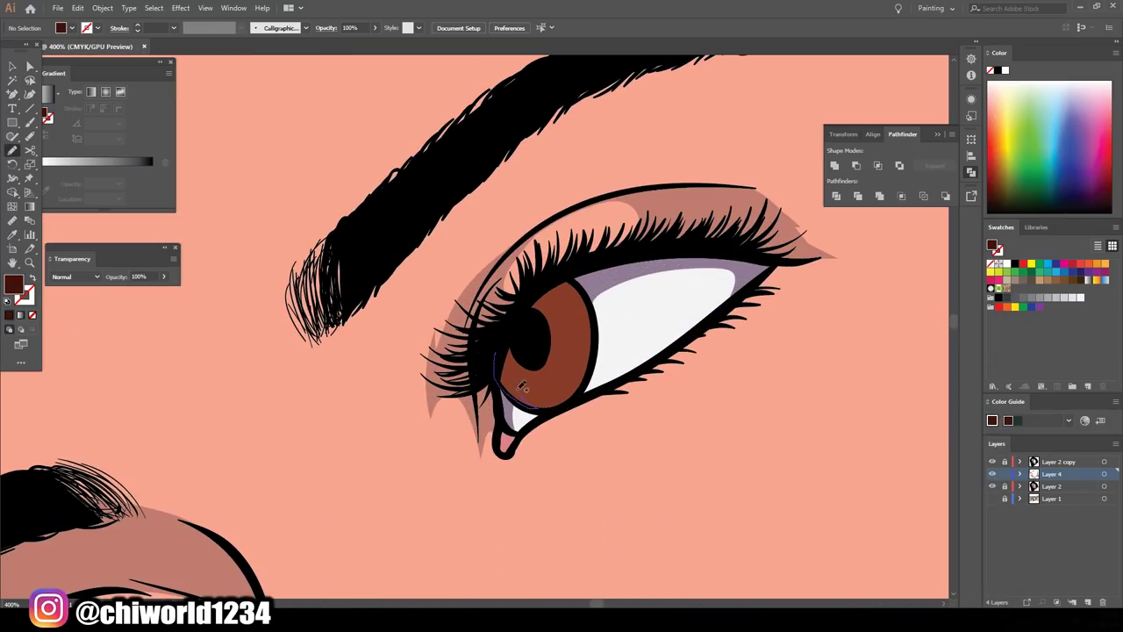
{"action": "left_click_drag", "start_coordinate": [569, 276], "coordinate": [570, 277]}
{"action": "scroll", "coordinate": [782, 458], "scroll_direction": "down", "scroll_amount": 3}
{"action": "scroll", "coordinate": [654, 525], "scroll_direction": "up", "scroll_amount": 5}
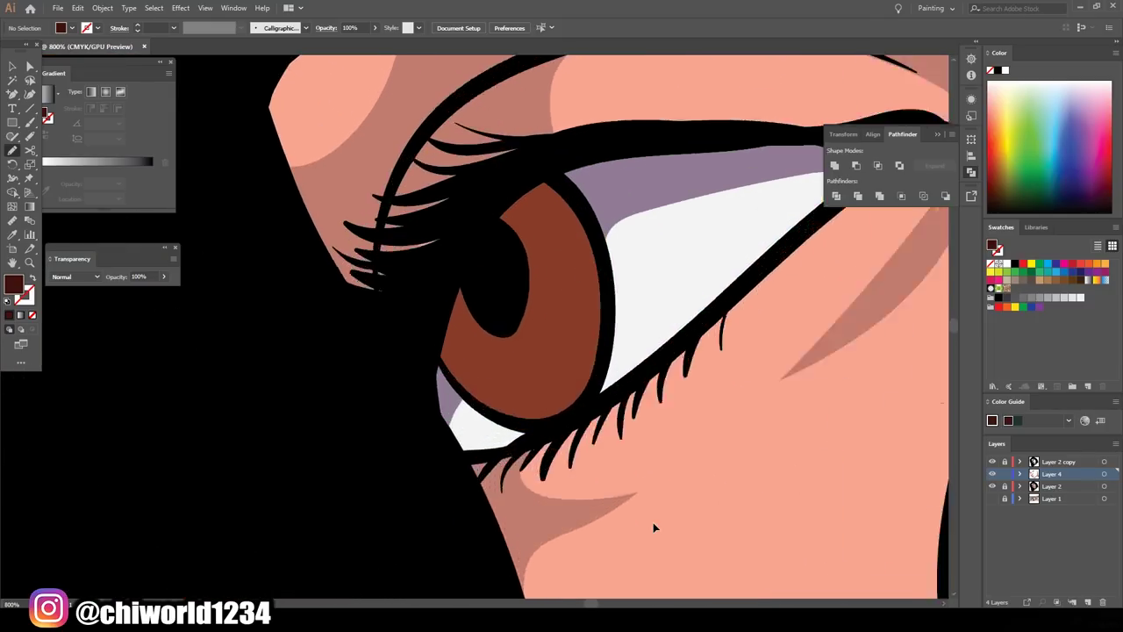
{"action": "left_click_drag", "start_coordinate": [420, 401], "coordinate": [465, 481]}
{"action": "left_click_drag", "start_coordinate": [671, 327], "coordinate": [671, 327]}
{"action": "scroll", "coordinate": [672, 327], "scroll_direction": "down", "scroll_amount": 5}
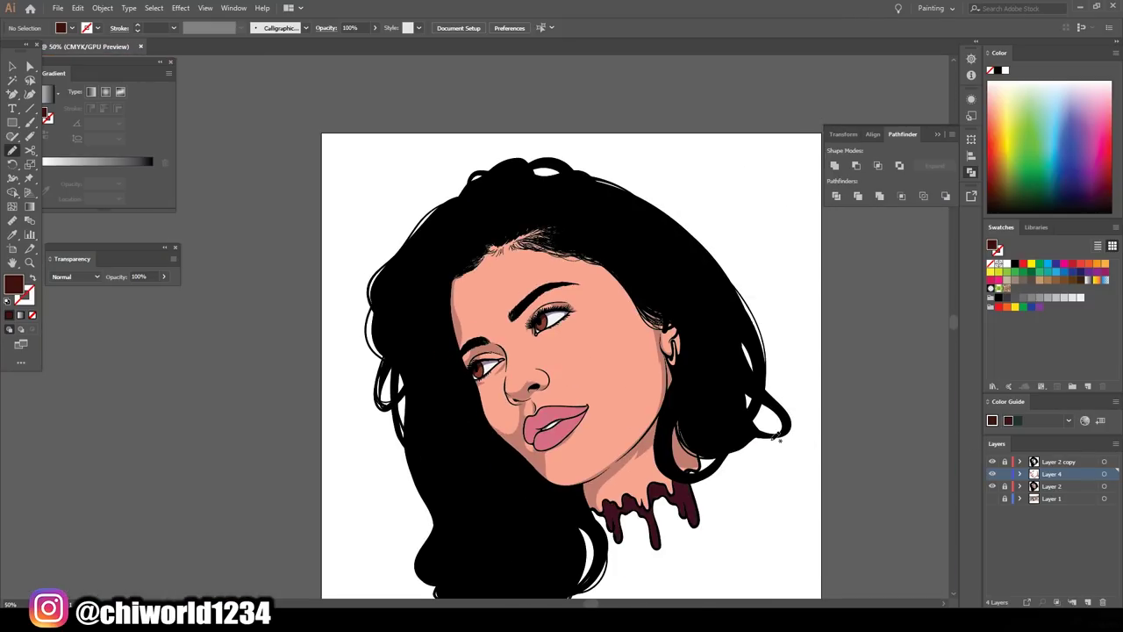
{"action": "scroll", "coordinate": [675, 377], "scroll_direction": "up", "scroll_amount": 4}
Sample the pink lip colour, darken it to rose, and shade under the upper lip and along the lower lip
{"action": "key", "text": "i"}
{"action": "left_click", "coordinate": [675, 377]}
{"action": "double_click", "coordinate": [14, 283]}
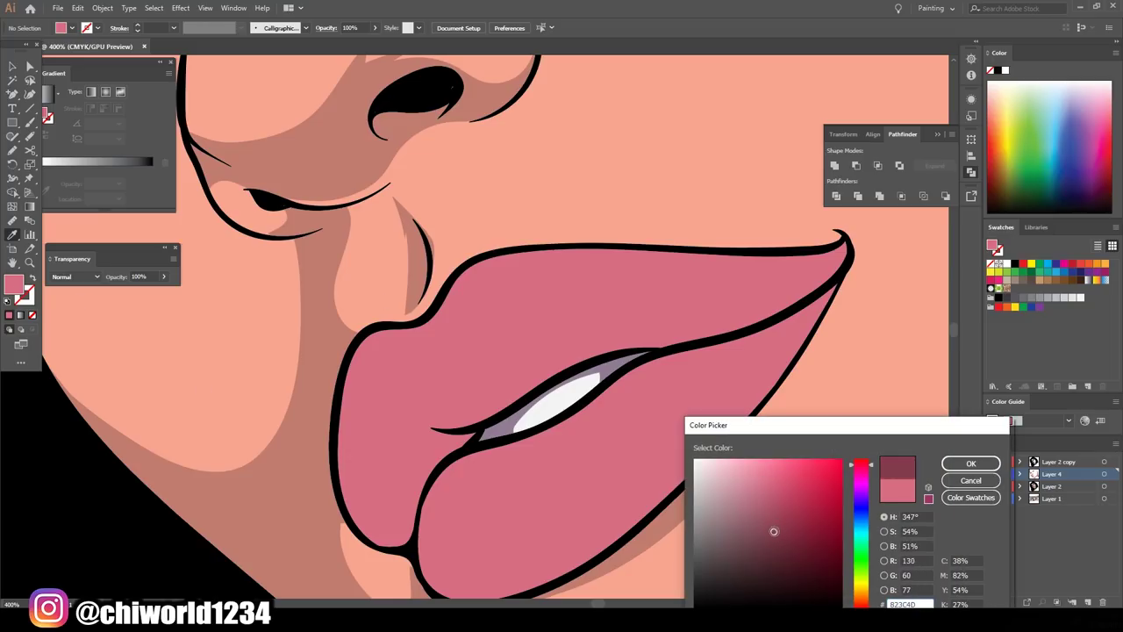
{"action": "key", "text": "Return"}
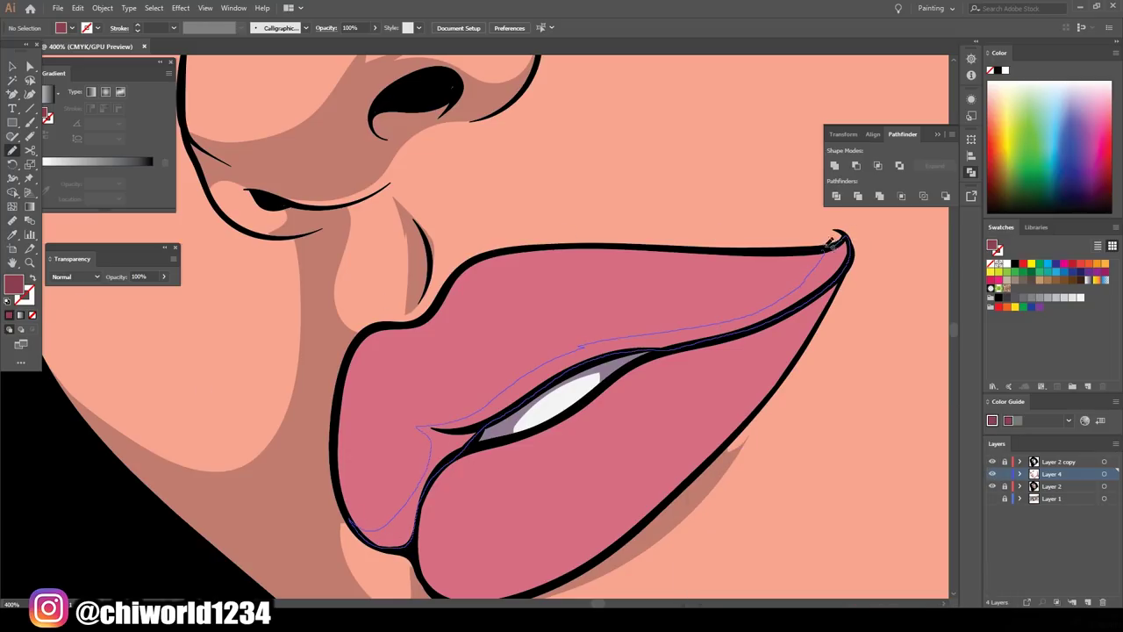
{"action": "left_click_drag", "start_coordinate": [829, 244], "coordinate": [831, 243]}
{"action": "scroll", "coordinate": [831, 244], "scroll_direction": "down", "scroll_amount": 4}
{"action": "scroll", "coordinate": [749, 310], "scroll_direction": "up", "scroll_amount": 5}
{"action": "left_click_drag", "start_coordinate": [369, 308], "coordinate": [389, 466]}
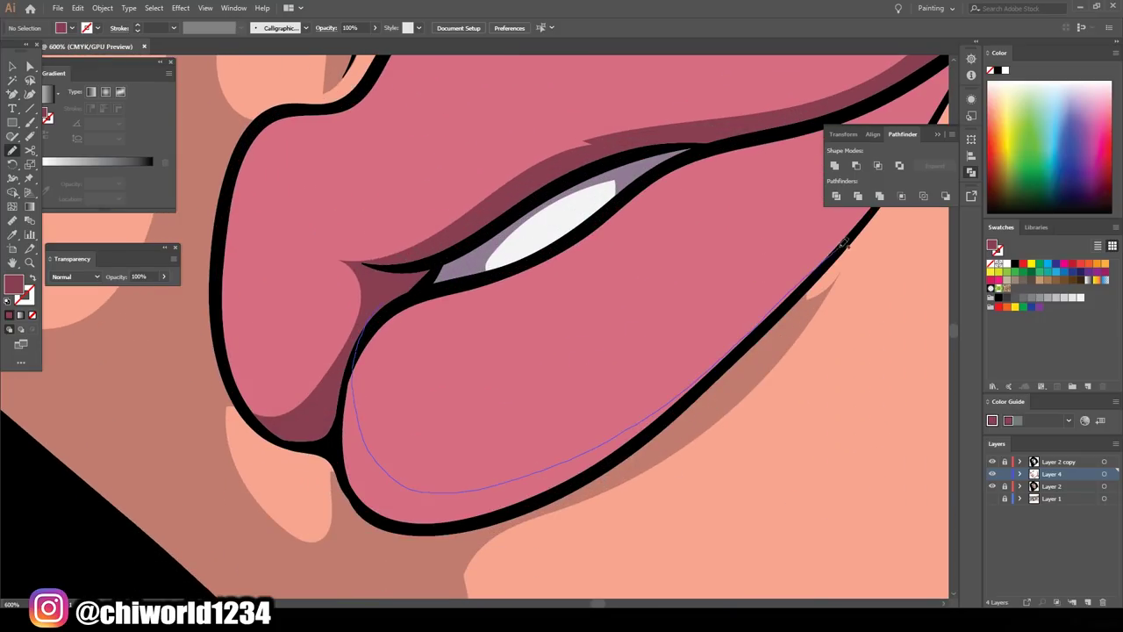
{"action": "left_click_drag", "start_coordinate": [842, 245], "coordinate": [844, 249]}
{"action": "scroll", "coordinate": [877, 469], "scroll_direction": "down", "scroll_amount": 6}
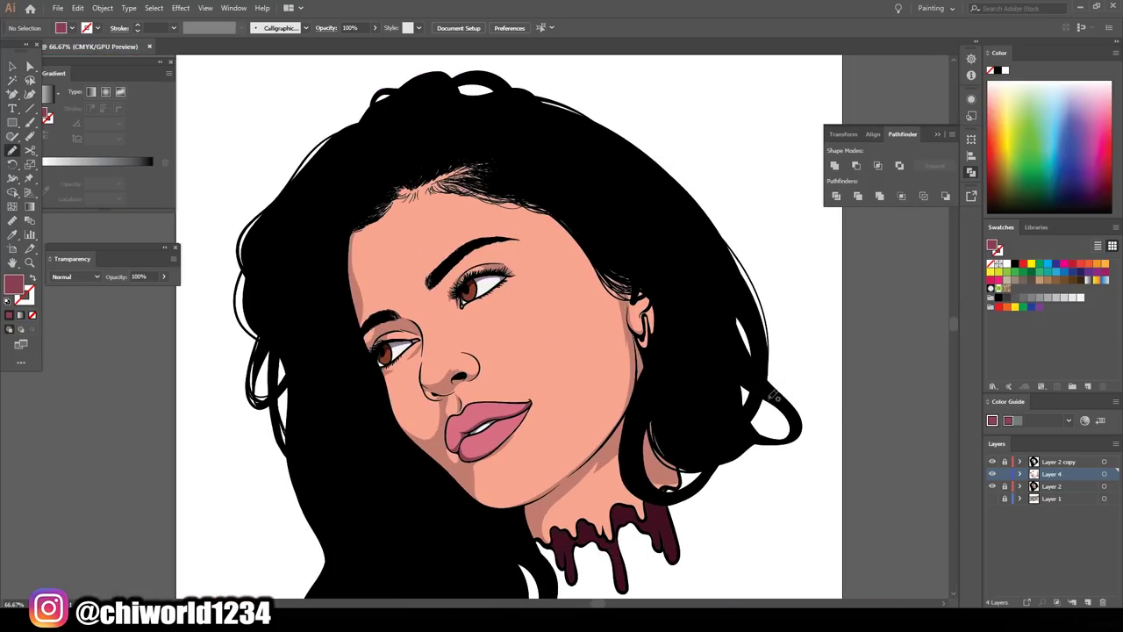
{"action": "scroll", "coordinate": [774, 395], "scroll_direction": "down", "scroll_amount": 1}
Recolor the face group with Colors set to All, adjusting the salmon shadow's saturation
{"action": "key", "text": "v"}
{"action": "left_click", "coordinate": [527, 334]}
{"action": "scroll", "coordinate": [776, 451], "scroll_direction": "down", "scroll_amount": 1}
{"action": "left_click", "coordinate": [102, 8]}
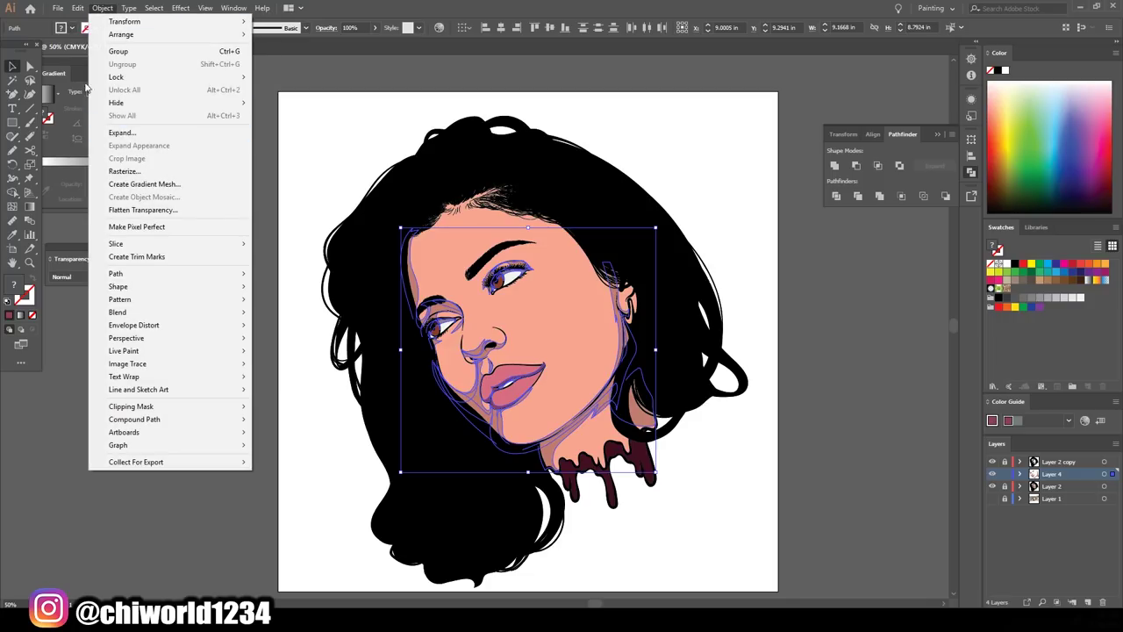
{"action": "left_click", "coordinate": [132, 140]}
{"action": "left_click", "coordinate": [78, 8]}
{"action": "left_click", "coordinate": [334, 223]}
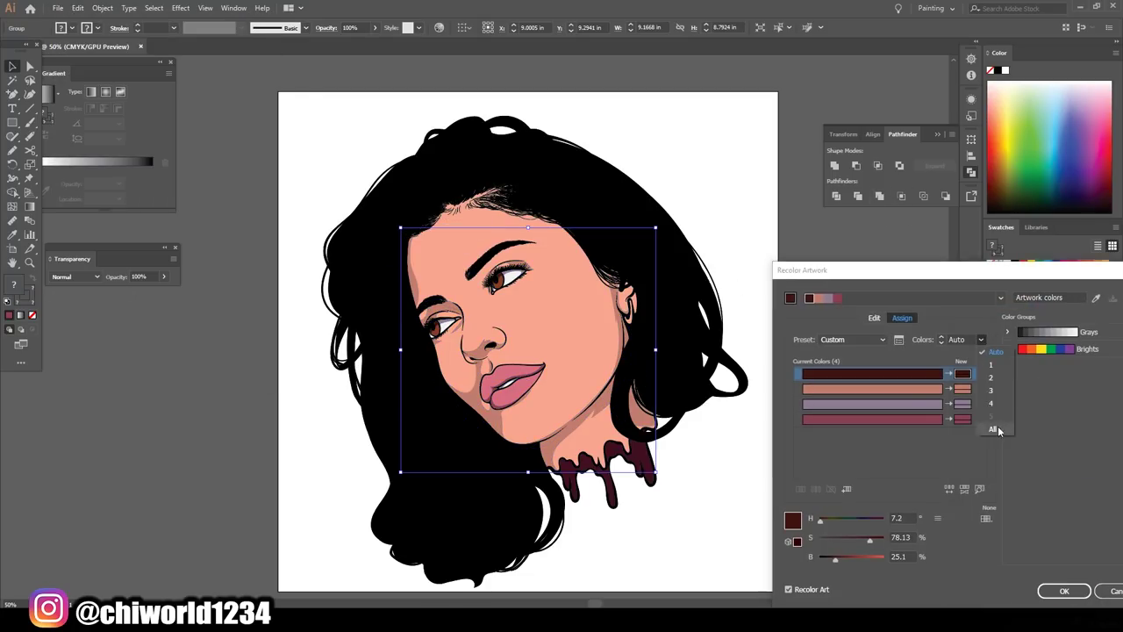
{"action": "left_click", "coordinate": [878, 388]}
{"action": "left_click_drag", "start_coordinate": [850, 540], "coordinate": [853, 544]}
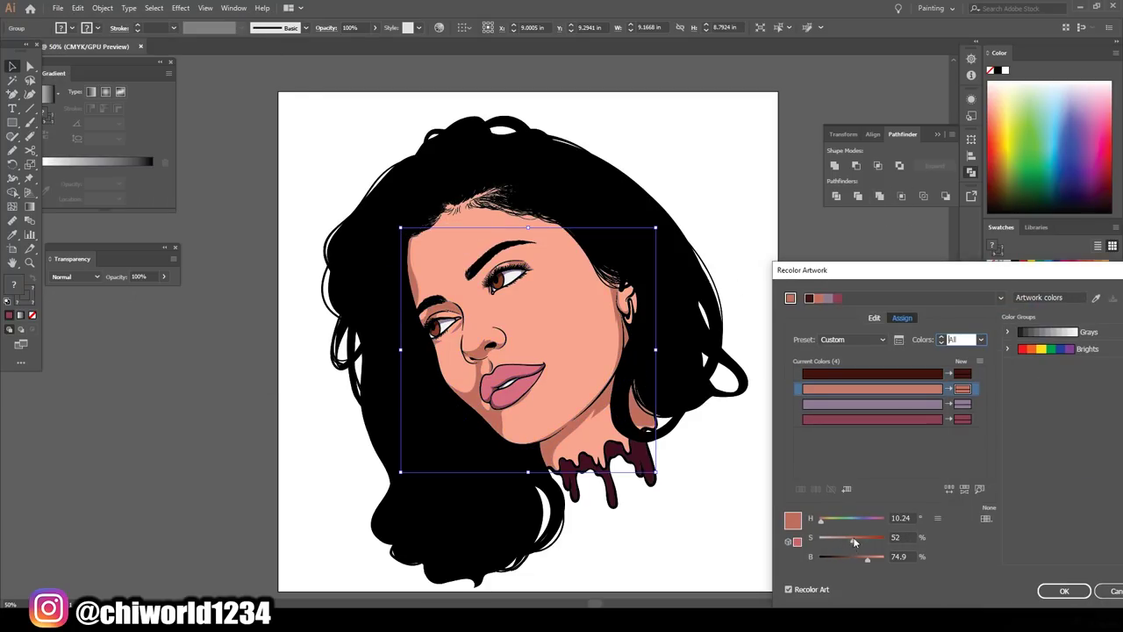
{"action": "left_click", "coordinate": [1063, 590]}
{"action": "scroll", "coordinate": [877, 467], "scroll_direction": "up", "scroll_amount": 1}
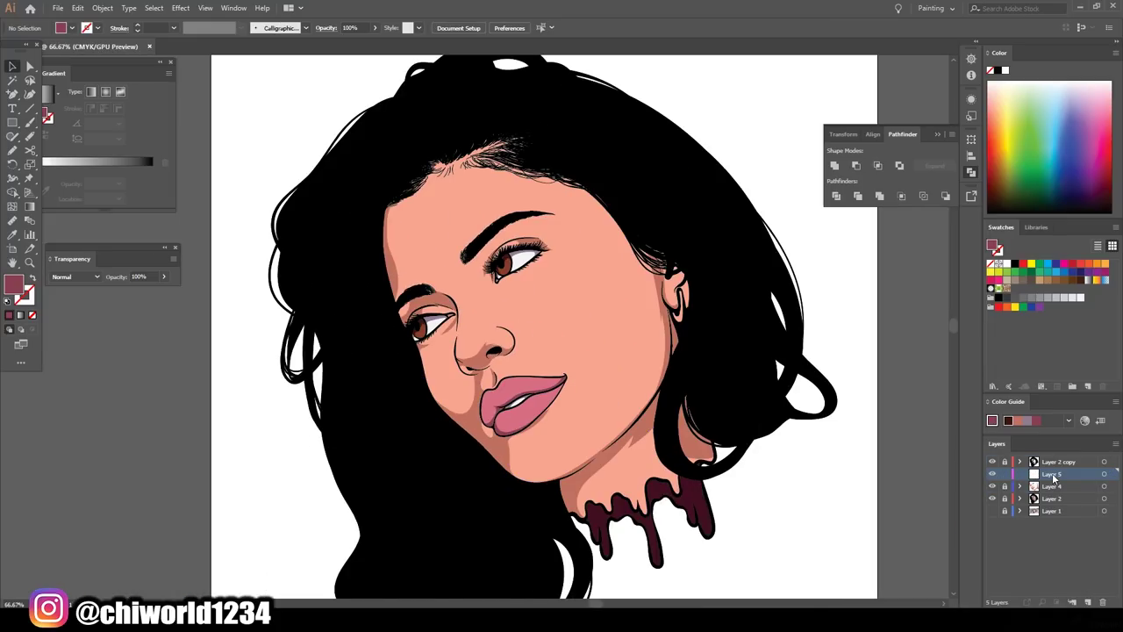
{"action": "scroll", "coordinate": [834, 467], "scroll_direction": "up", "scroll_amount": 4}
Sample the peach skin colour and lighten it into a pale peach highlight fill
{"action": "scroll", "coordinate": [845, 469], "scroll_direction": "up", "scroll_amount": 1}
{"action": "key", "text": "i"}
{"action": "left_click", "coordinate": [845, 468]}
{"action": "double_click", "coordinate": [14, 284]}
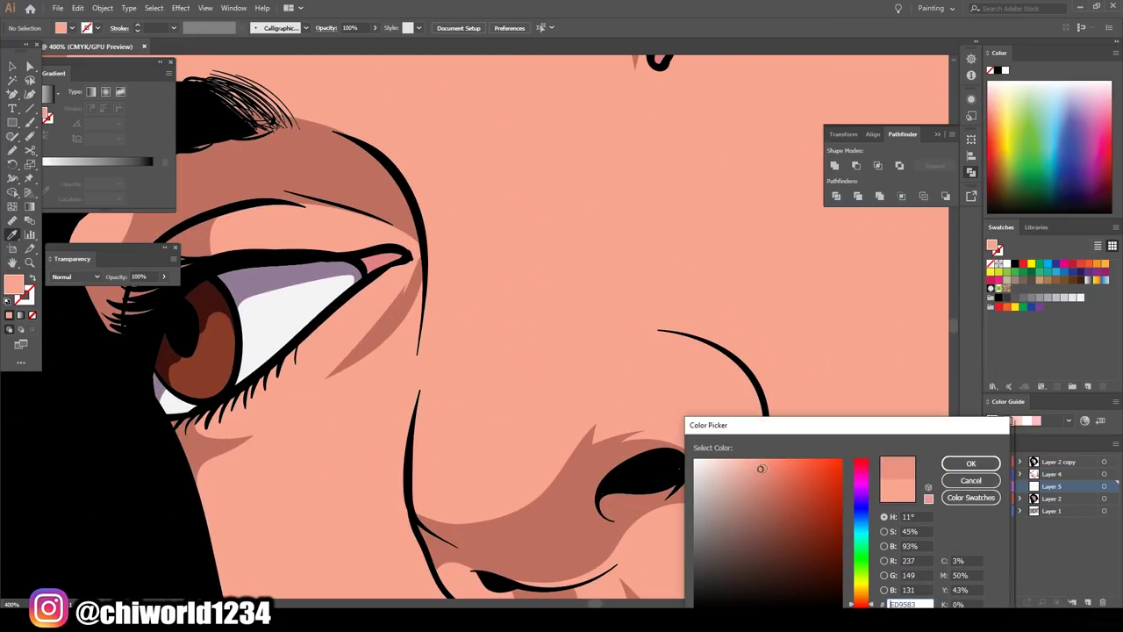
{"action": "key", "text": "Return"}
Paint light highlight patches on the nose bridge, along the nose and around the nose tip
{"action": "scroll", "coordinate": [439, 316], "scroll_direction": "up", "scroll_amount": 1}
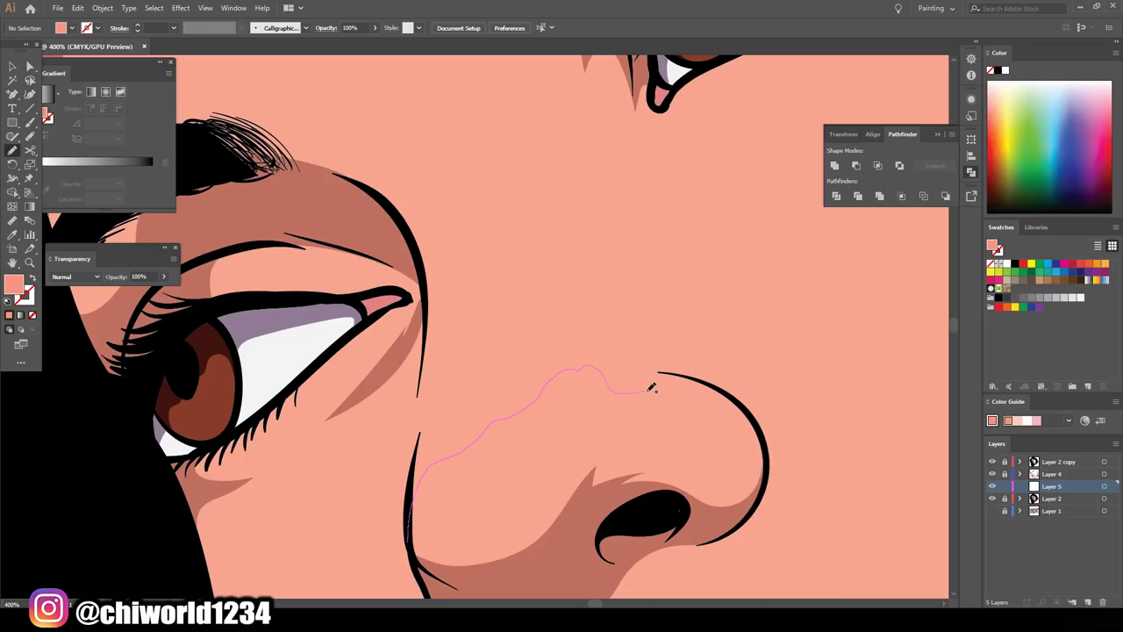
{"action": "left_click_drag", "start_coordinate": [432, 328], "coordinate": [433, 331]}
{"action": "scroll", "coordinate": [898, 564], "scroll_direction": "down", "scroll_amount": 1}
{"action": "scroll", "coordinate": [807, 493], "scroll_direction": "down", "scroll_amount": 1}
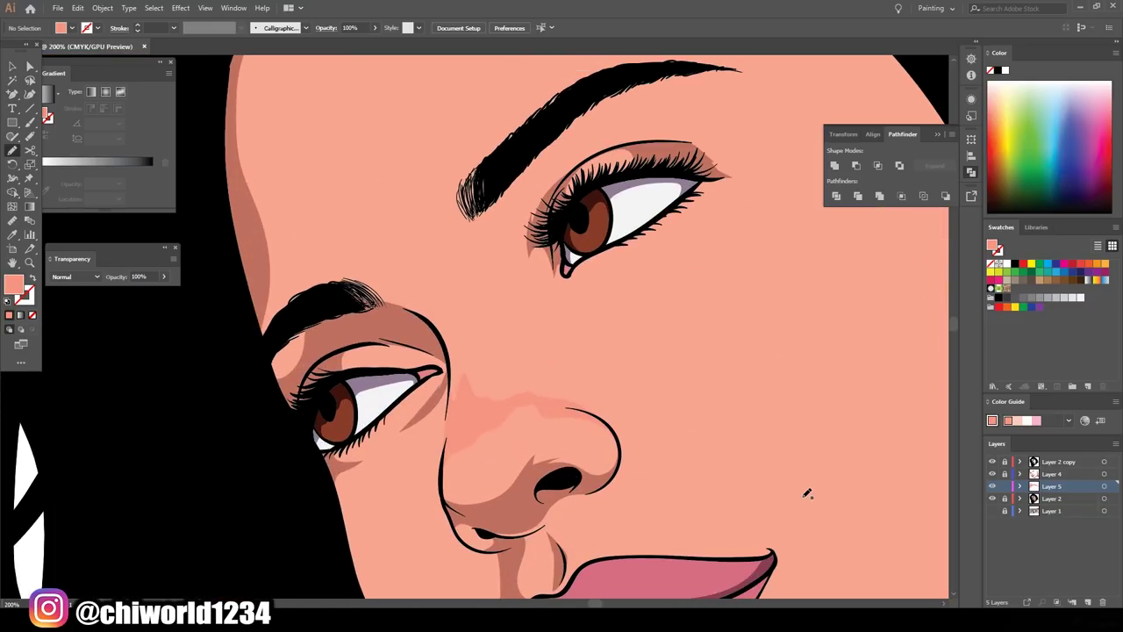
{"action": "left_click_drag", "start_coordinate": [538, 202], "coordinate": [538, 203]}
{"action": "scroll", "coordinate": [681, 474], "scroll_direction": "down", "scroll_amount": 3}
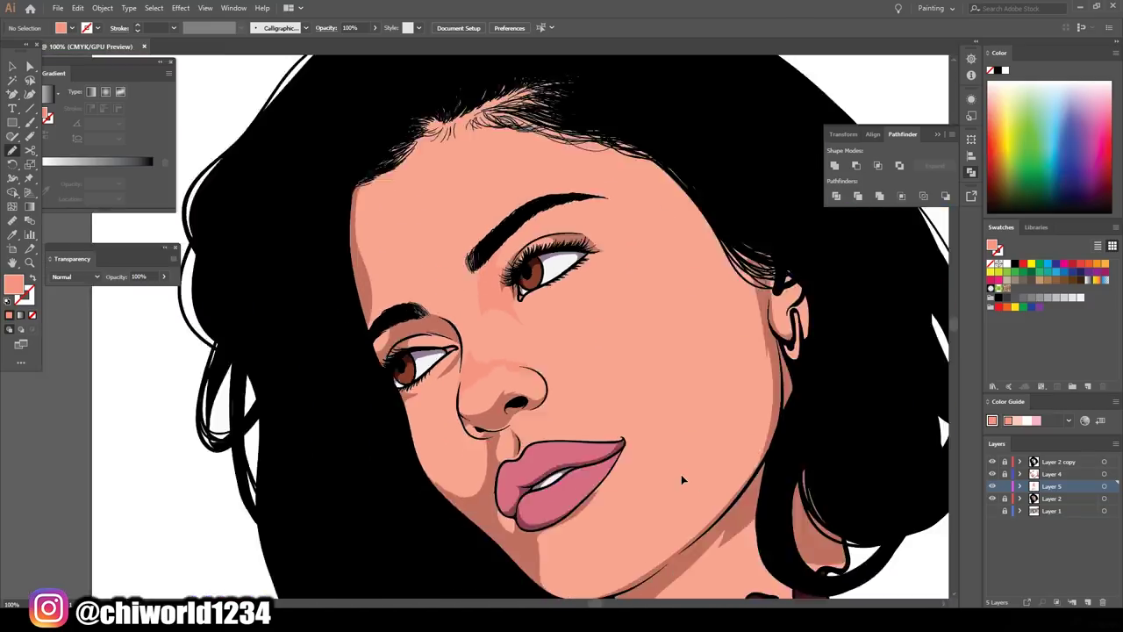
{"action": "scroll", "coordinate": [681, 474], "scroll_direction": "up", "scroll_amount": 2}
{"action": "scroll", "coordinate": [478, 430], "scroll_direction": "up", "scroll_amount": 2}
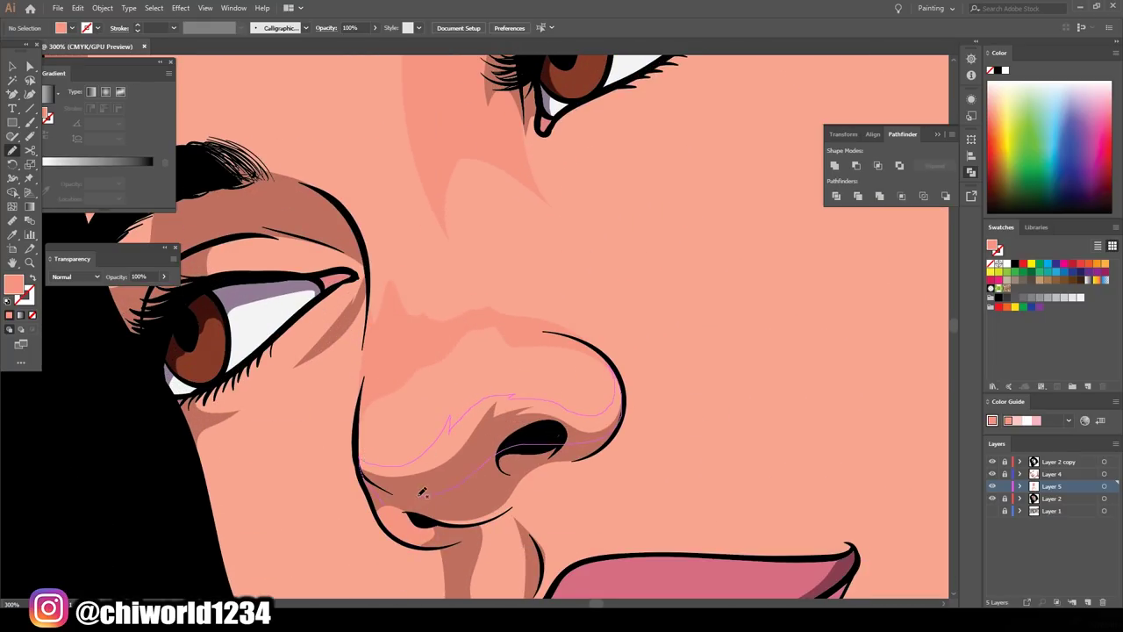
{"action": "left_click_drag", "start_coordinate": [422, 493], "coordinate": [422, 493]}
Paint a broad light highlight sweeping across the cheek and forehead
{"action": "scroll", "coordinate": [422, 492], "scroll_direction": "down", "scroll_amount": 4}
{"action": "scroll", "coordinate": [454, 413], "scroll_direction": "up", "scroll_amount": 3}
{"action": "scroll", "coordinate": [444, 377], "scroll_direction": "up", "scroll_amount": 3}
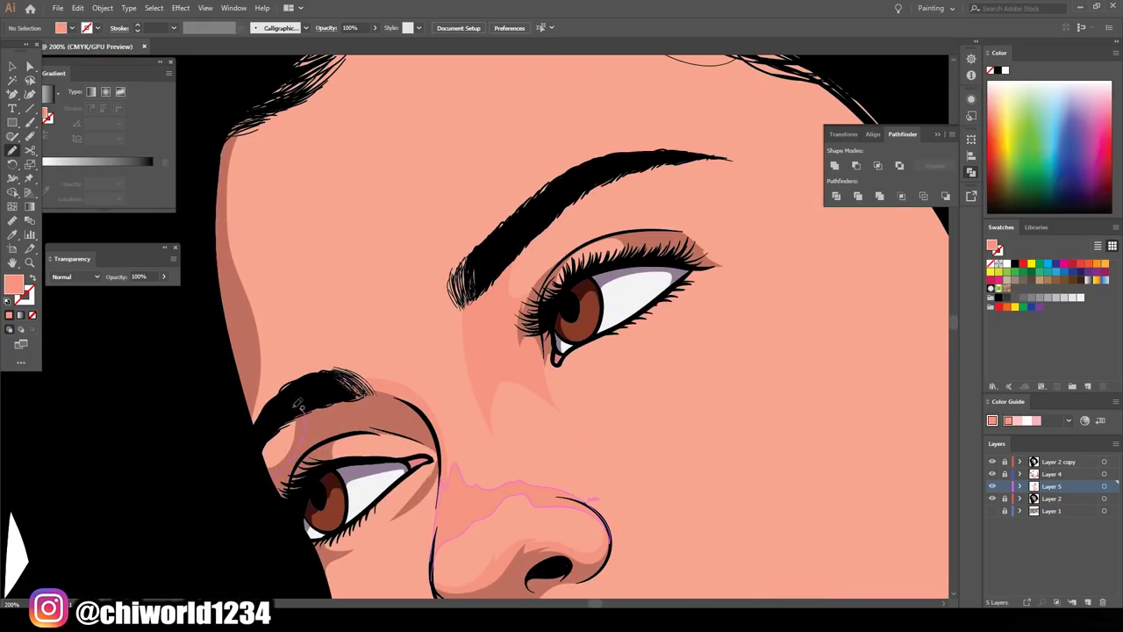
{"action": "scroll", "coordinate": [329, 462], "scroll_direction": "down", "scroll_amount": 4}
{"action": "scroll", "coordinate": [485, 507], "scroll_direction": "up", "scroll_amount": 4}
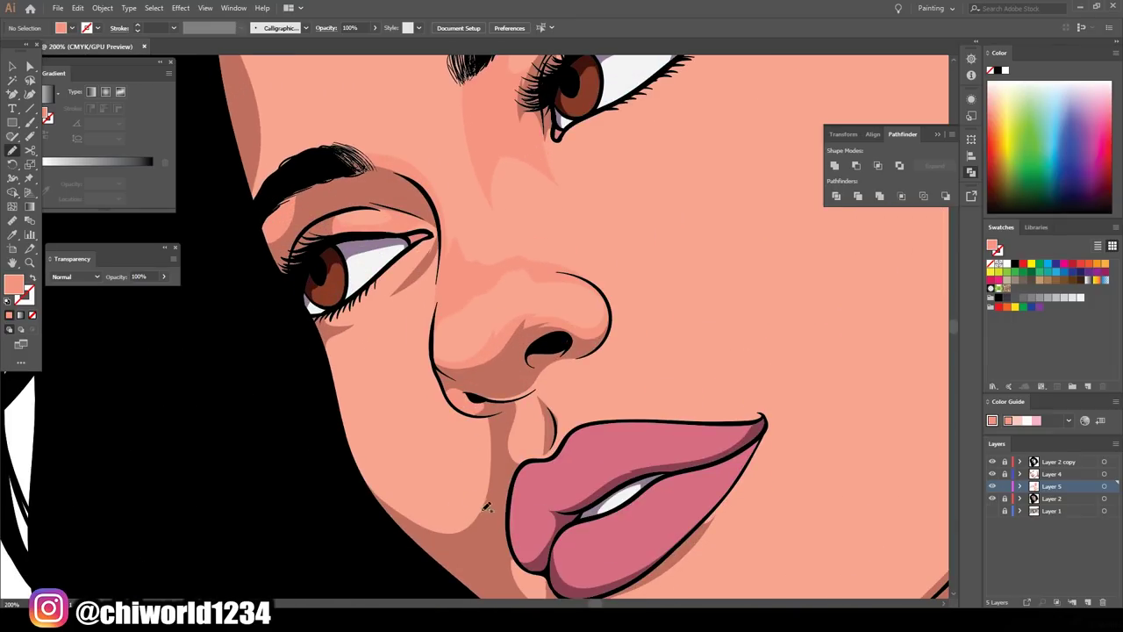
{"action": "scroll", "coordinate": [685, 540], "scroll_direction": "down", "scroll_amount": 1}
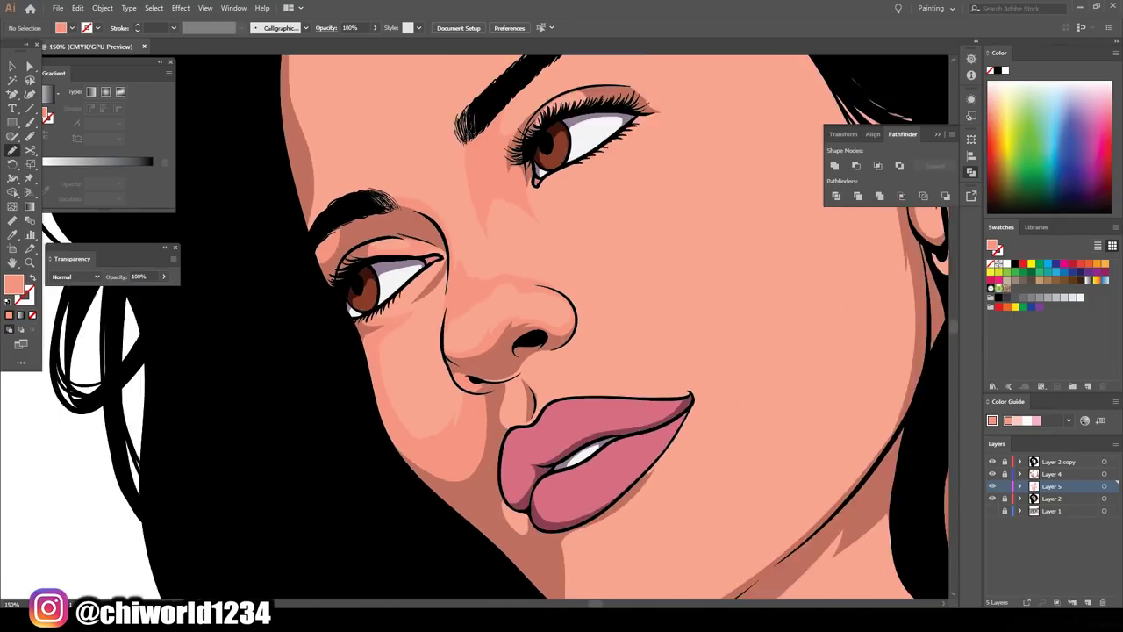
{"action": "scroll", "coordinate": [685, 540], "scroll_direction": "up", "scroll_amount": 3}
{"action": "scroll", "coordinate": [247, 225], "scroll_direction": "down", "scroll_amount": 3}
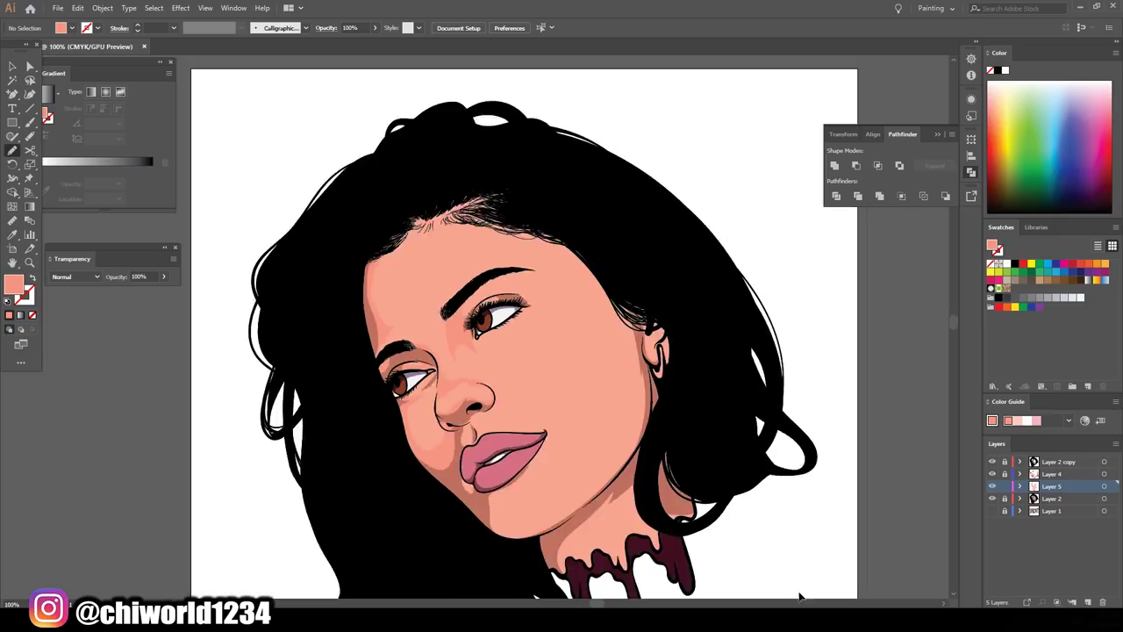
{"action": "scroll", "coordinate": [457, 519], "scroll_direction": "up", "scroll_amount": 2}
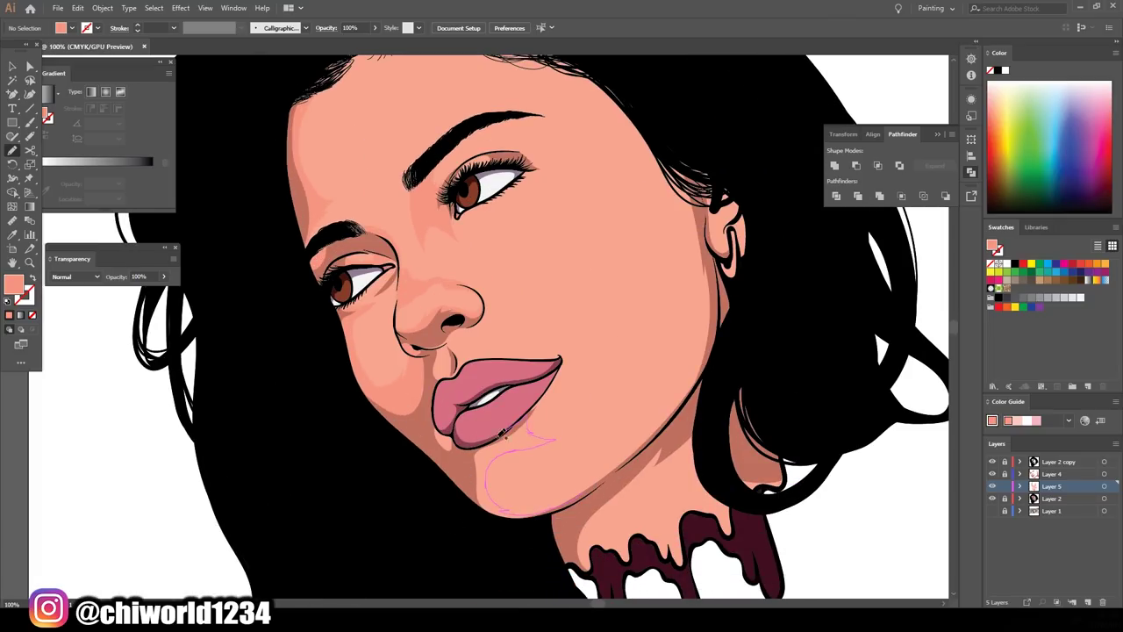
{"action": "scroll", "coordinate": [472, 483], "scroll_direction": "up", "scroll_amount": 2}
{"action": "scroll", "coordinate": [481, 553], "scroll_direction": "down", "scroll_amount": 3}
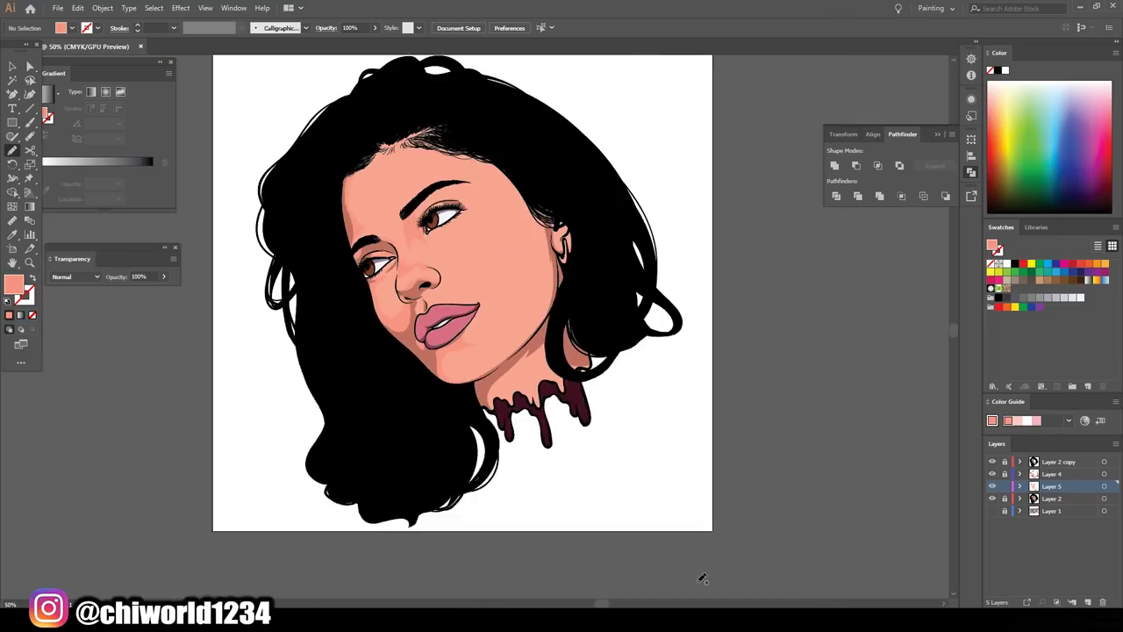
{"action": "scroll", "coordinate": [493, 545], "scroll_direction": "up", "scroll_amount": 2}
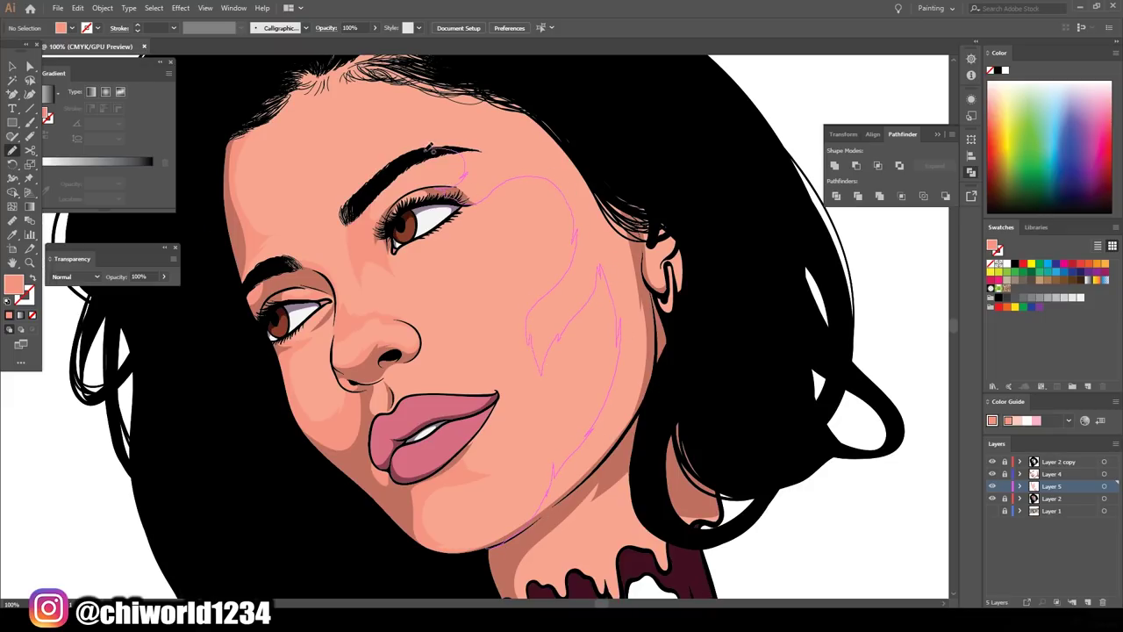
{"action": "left_click_drag", "start_coordinate": [430, 149], "coordinate": [635, 226]}
Paint a patch along the neck extending toward the hair
{"action": "scroll", "coordinate": [518, 255], "scroll_direction": "up", "scroll_amount": 1}
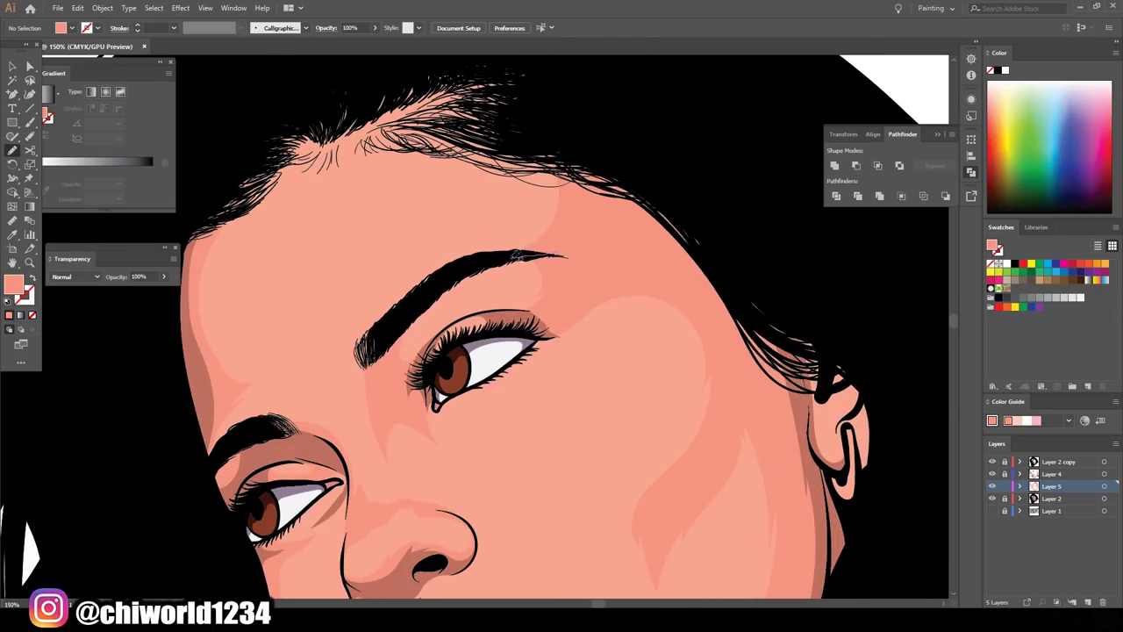
{"action": "scroll", "coordinate": [516, 254], "scroll_direction": "down", "scroll_amount": 1}
{"action": "scroll", "coordinate": [614, 351], "scroll_direction": "down", "scroll_amount": 2}
{"action": "scroll", "coordinate": [694, 459], "scroll_direction": "up", "scroll_amount": 3}
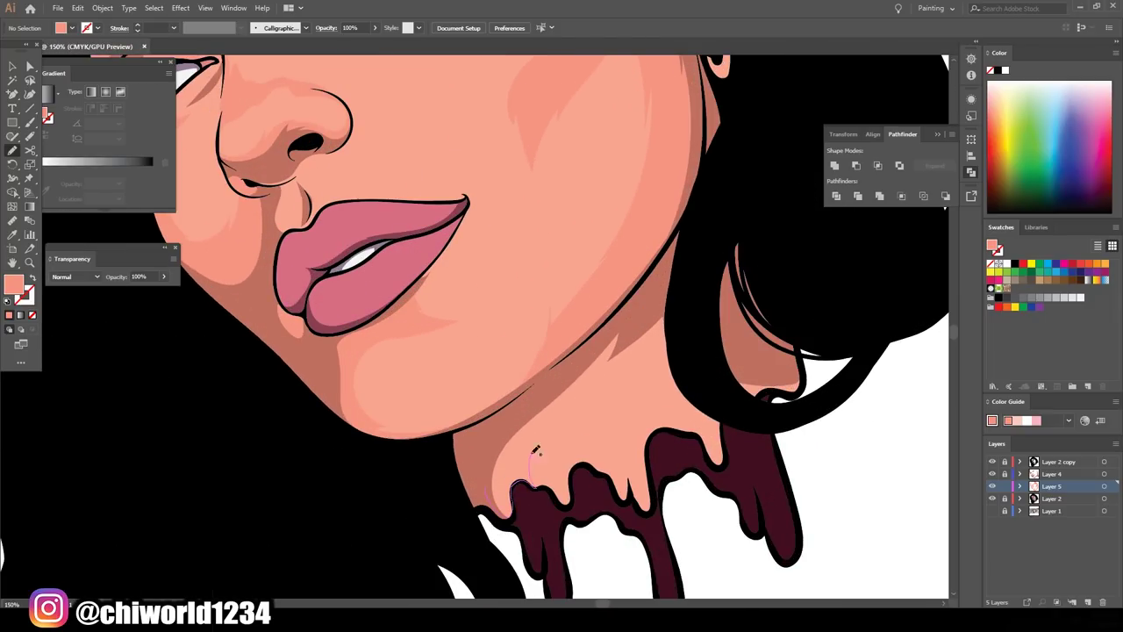
{"action": "left_click_drag", "start_coordinate": [536, 451], "coordinate": [693, 386]}
{"action": "left_click_drag", "start_coordinate": [716, 388], "coordinate": [794, 393]}
{"action": "scroll", "coordinate": [930, 421], "scroll_direction": "down", "scroll_amount": 2}
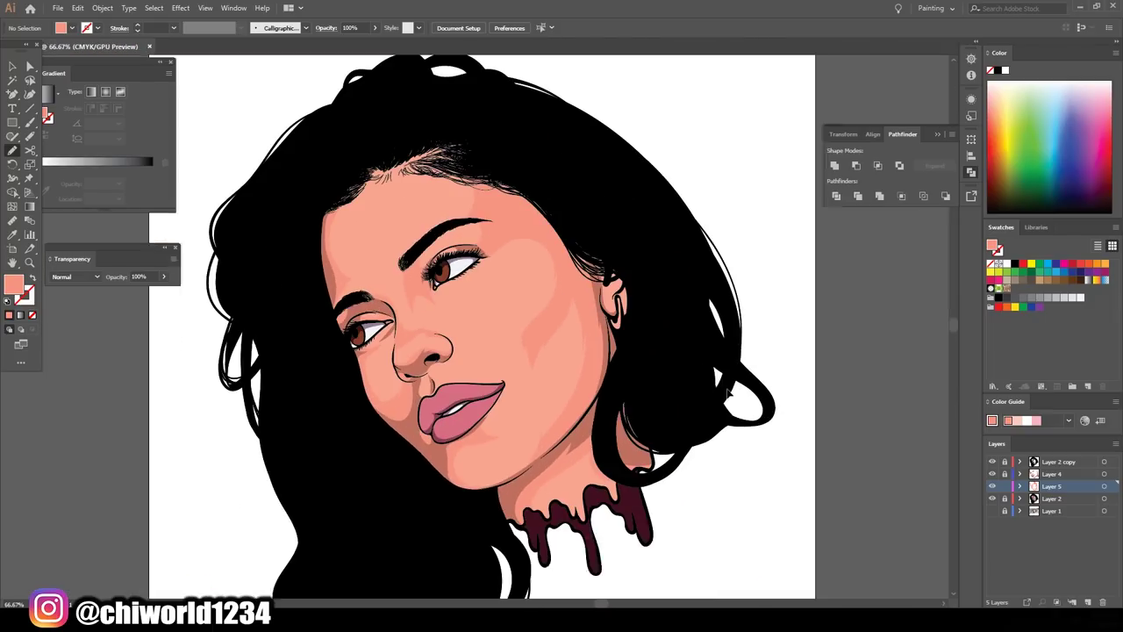
{"action": "scroll", "coordinate": [921, 426], "scroll_direction": "up", "scroll_amount": 1}
{"action": "scroll", "coordinate": [904, 435], "scroll_direction": "down", "scroll_amount": 2}
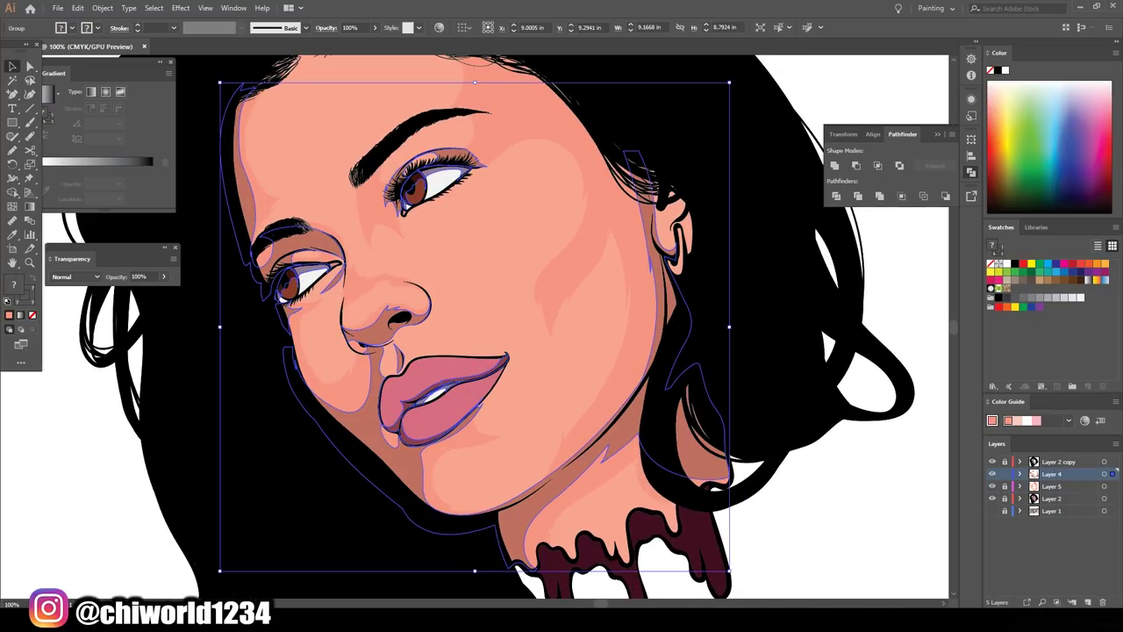
Choose Layer 5 and set a darker rose fill for Paintbrush lip shading
{"action": "left_click", "coordinate": [77, 8]}
{"action": "left_click", "coordinate": [412, 275]}
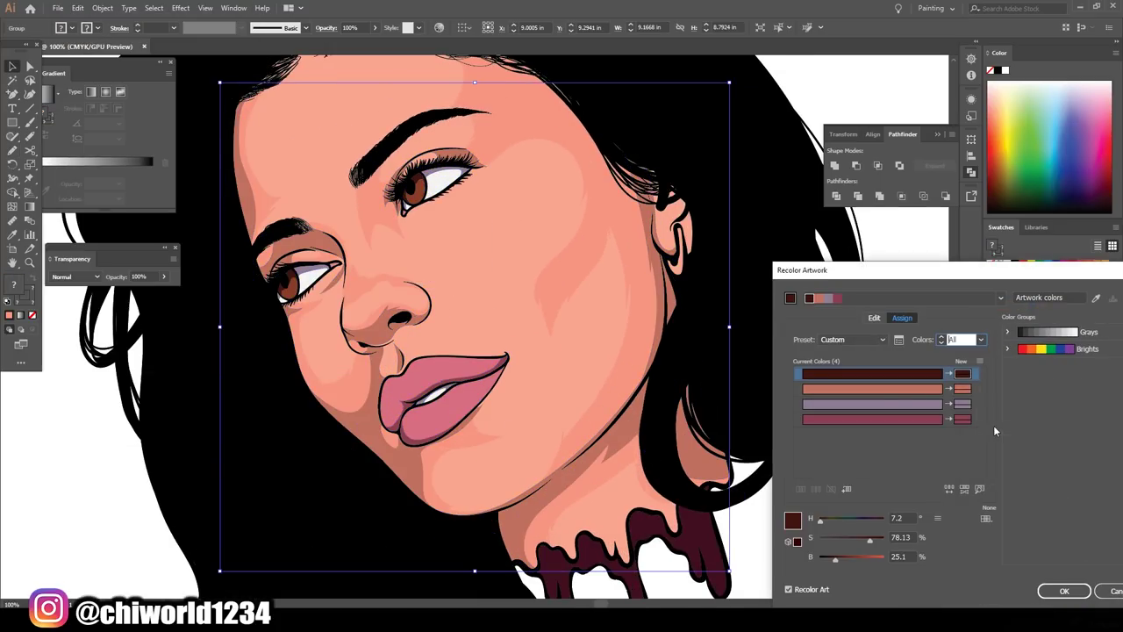
{"action": "left_click", "coordinate": [878, 389]}
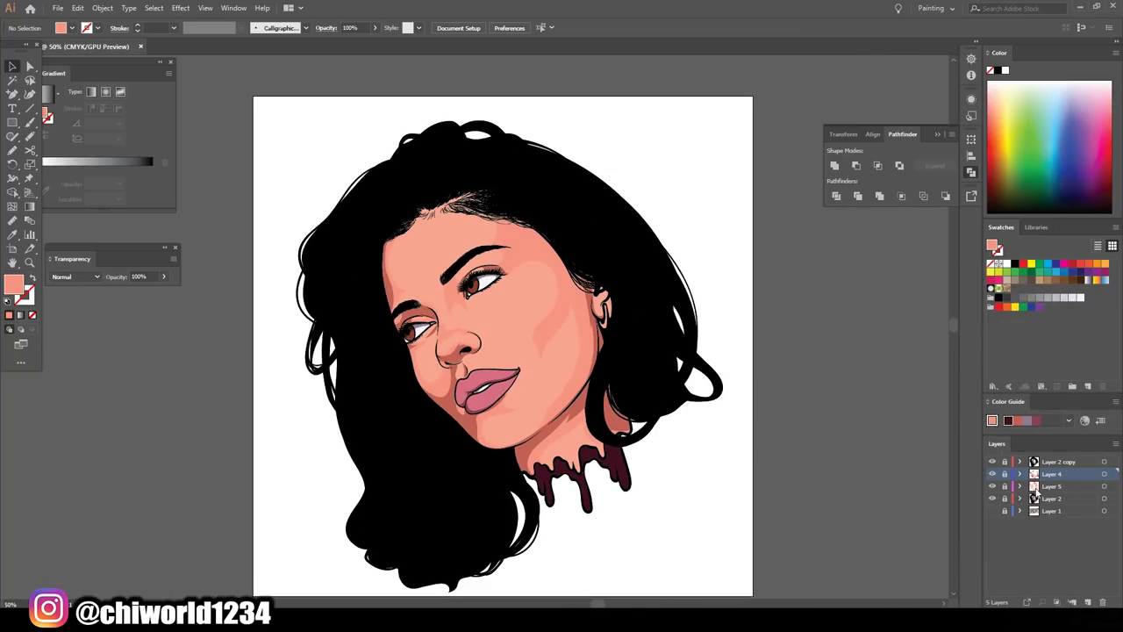
{"action": "left_click", "coordinate": [1040, 486]}
{"action": "double_click", "coordinate": [14, 284]}
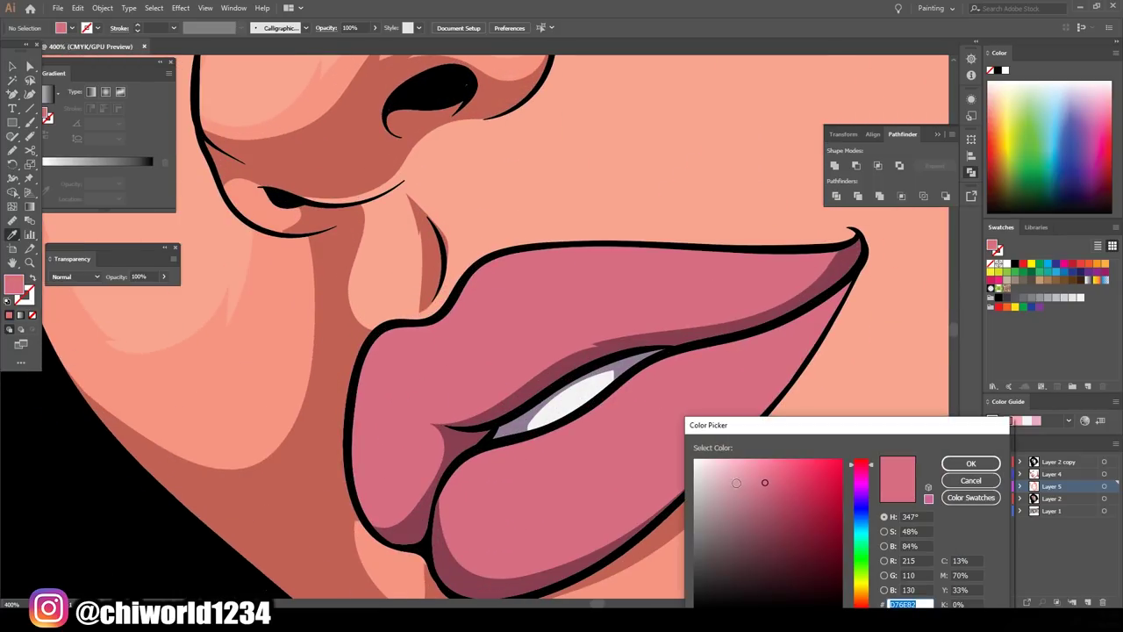
{"action": "left_click", "coordinate": [963, 466]}
{"action": "key", "text": "b"}
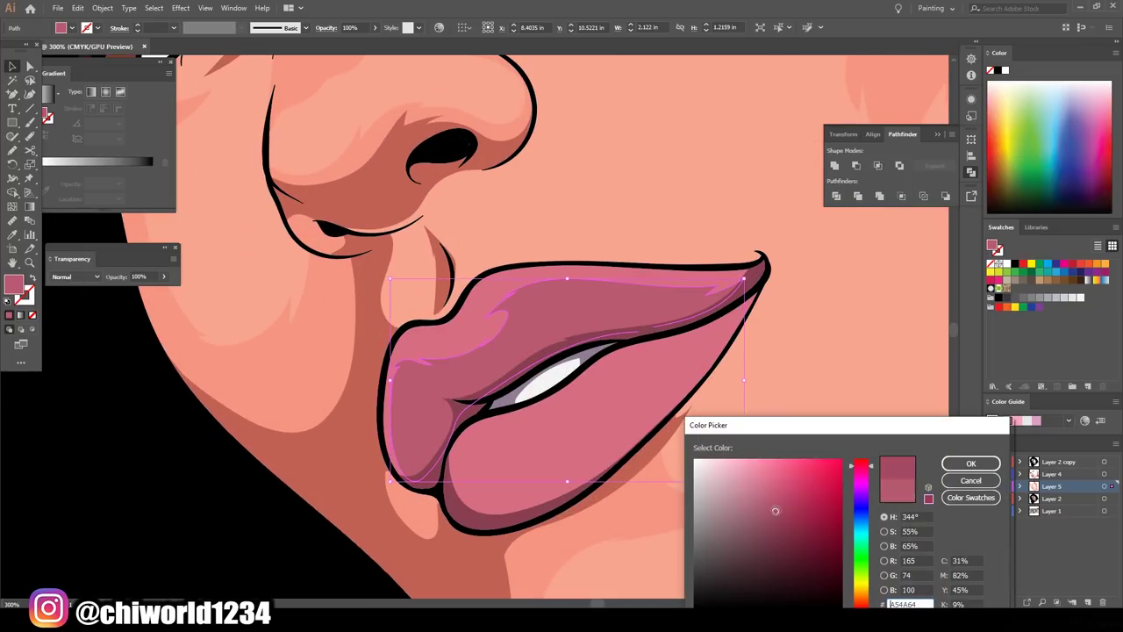
{"action": "left_click", "coordinate": [971, 463]}
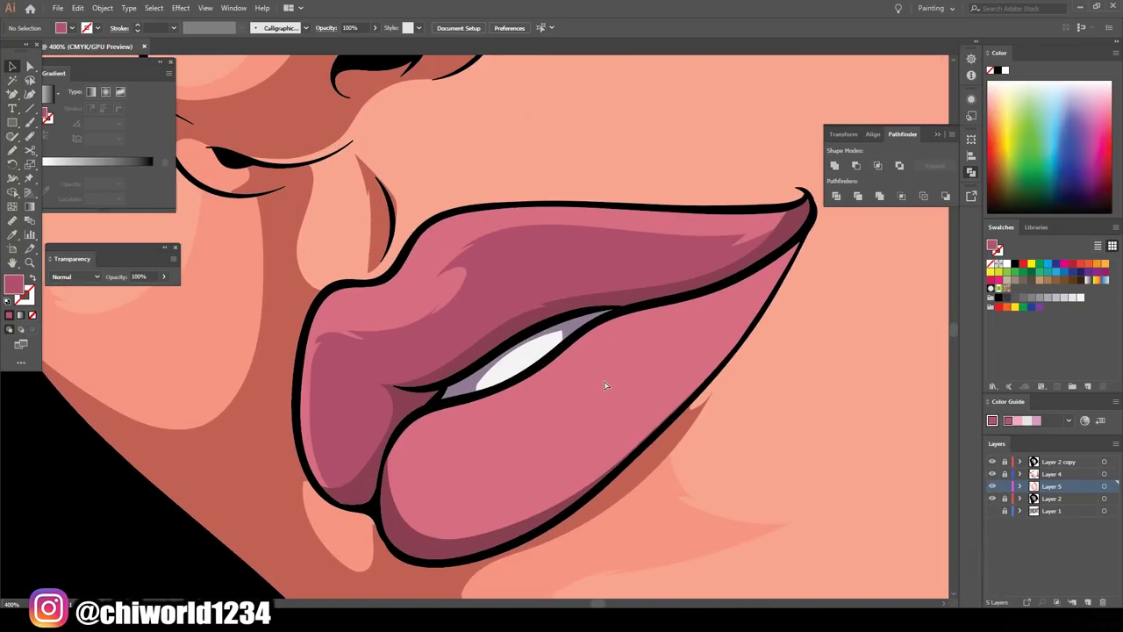
{"action": "key", "text": "b"}
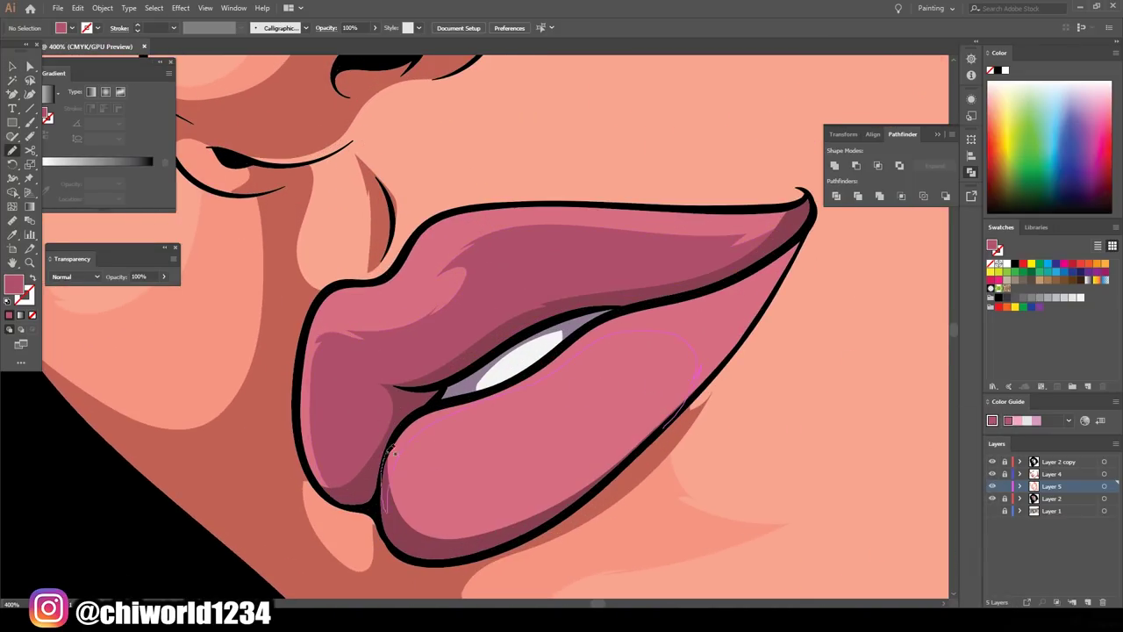
Select the face artwork on Layer 4 and recolor its lip colour to a deeper pink
{"action": "scroll", "coordinate": [654, 300], "scroll_direction": "down", "scroll_amount": 6}
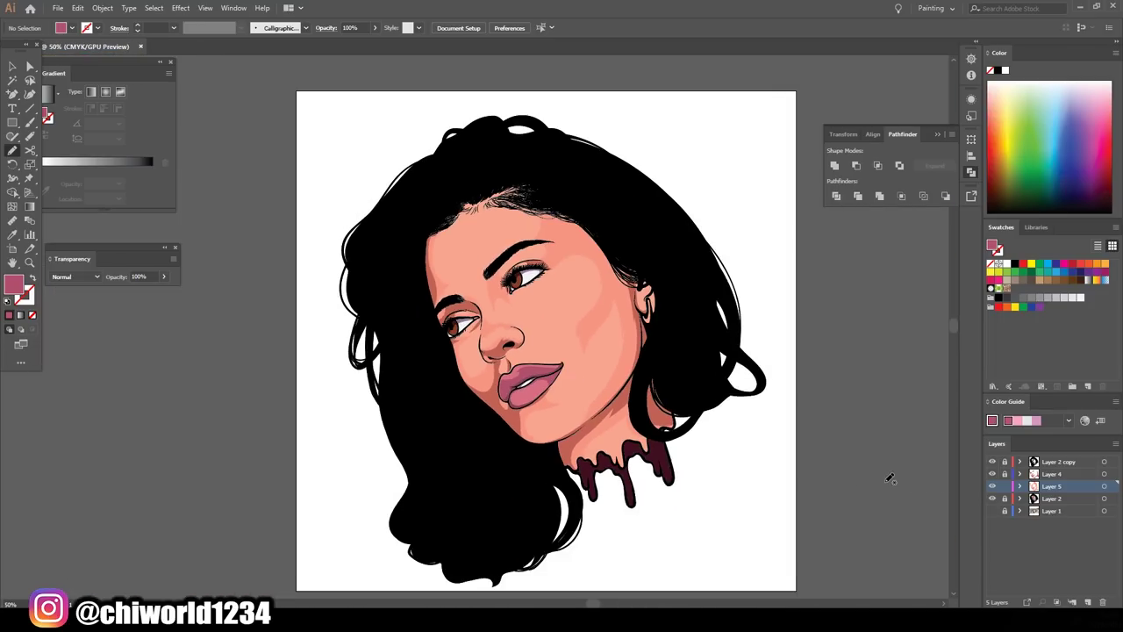
{"action": "scroll", "coordinate": [890, 478], "scroll_direction": "up", "scroll_amount": 2}
{"action": "scroll", "coordinate": [889, 478], "scroll_direction": "down", "scroll_amount": 2}
{"action": "key", "text": "v"}
{"action": "left_click", "coordinate": [1104, 474]}
{"action": "scroll", "coordinate": [870, 556], "scroll_direction": "up", "scroll_amount": 4}
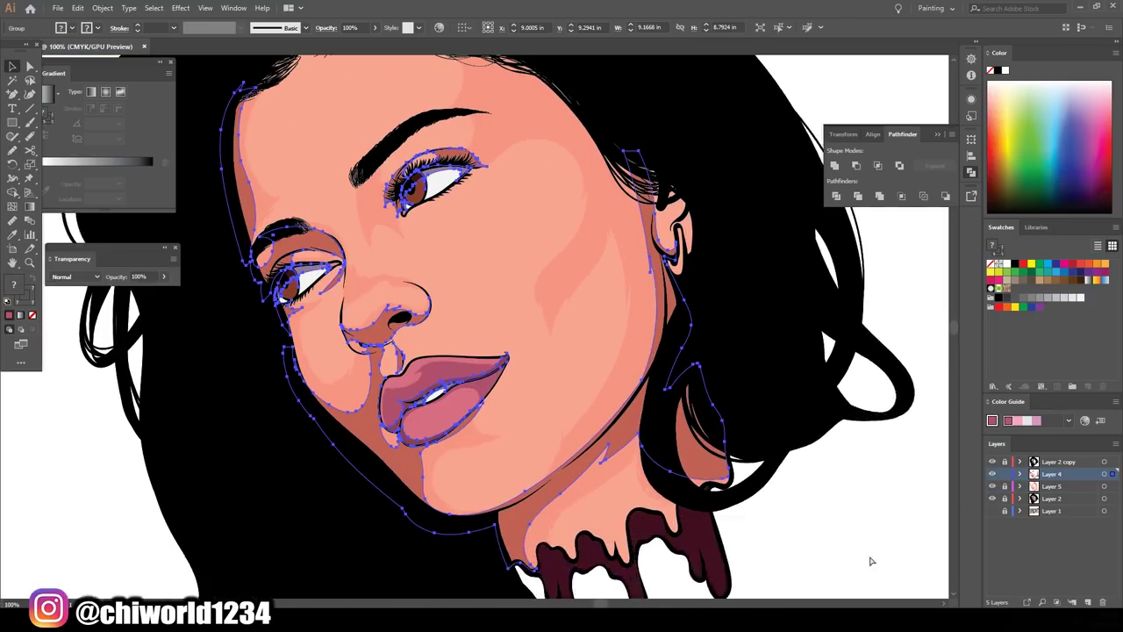
{"action": "left_click", "coordinate": [77, 8]}
{"action": "left_click", "coordinate": [307, 214]}
{"action": "left_click", "coordinate": [873, 419]}
{"action": "mouse_move", "coordinate": [873, 538]}
{"action": "left_mouse_down"}
{"action": "mouse_move", "coordinate": [848, 540]}
{"action": "mouse_move", "coordinate": [880, 520]}
{"action": "left_mouse_up"}
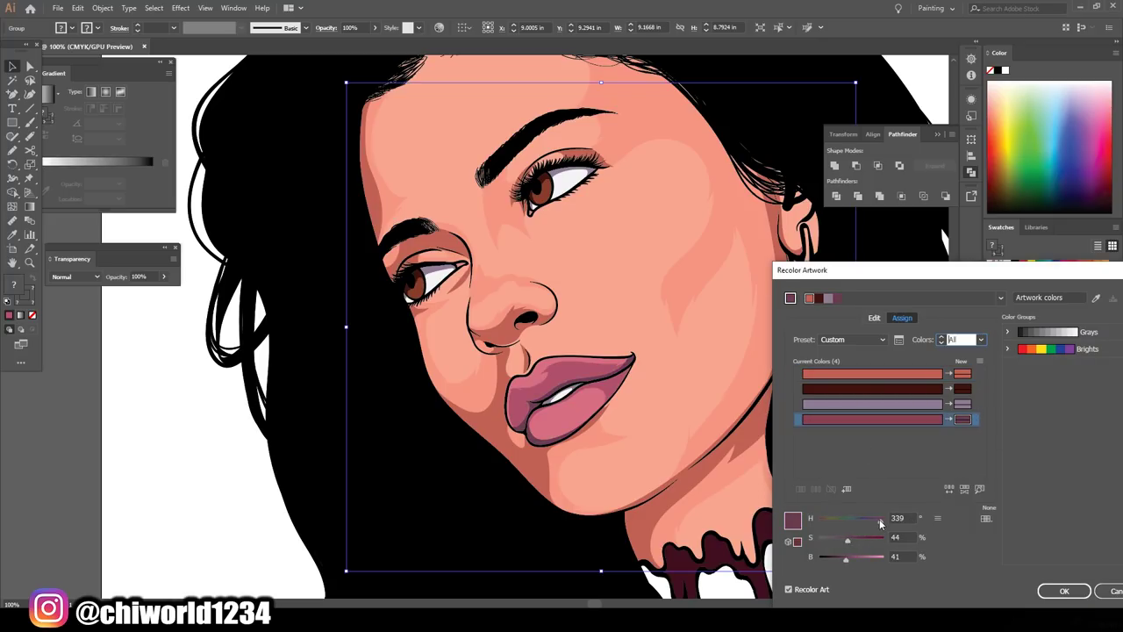
{"action": "left_click", "coordinate": [1063, 591]}
{"action": "key", "text": "ctrl+0"}
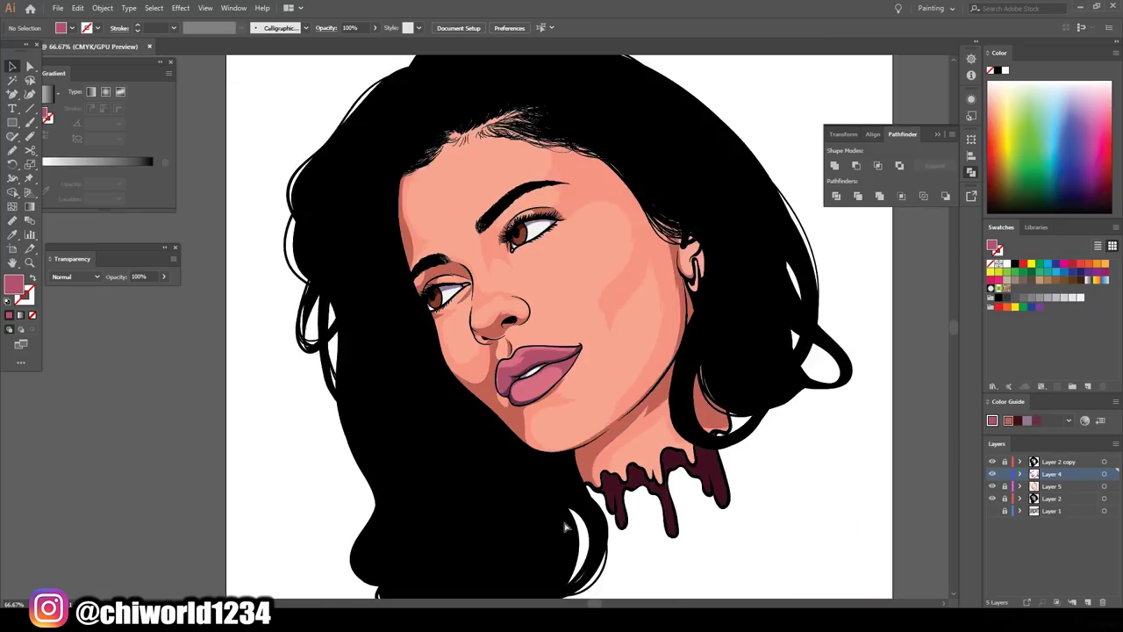
{"action": "scroll", "coordinate": [880, 471], "scroll_direction": "up", "scroll_amount": 1}
Add a new layer and paint pinkish shading along the eyelid crease
{"action": "left_click", "coordinate": [1088, 603]}
{"action": "scroll", "coordinate": [543, 236], "scroll_direction": "up", "scroll_amount": 5}
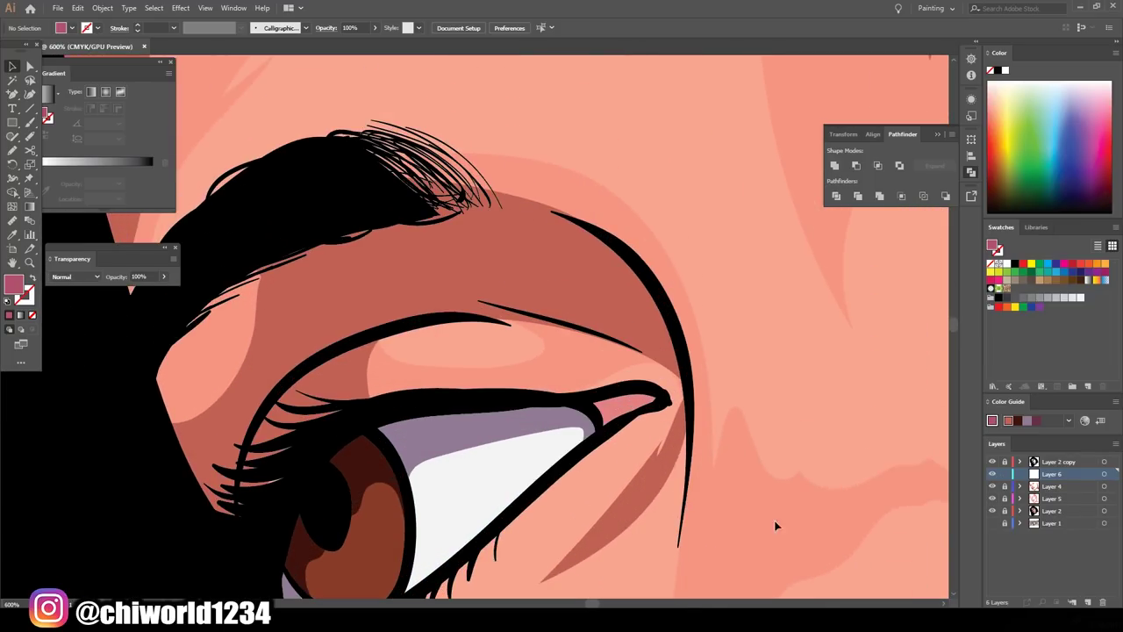
{"action": "key", "text": "i"}
{"action": "left_click", "coordinate": [777, 526]}
{"action": "double_click", "coordinate": [13, 283]}
{"action": "left_click", "coordinate": [856, 463]}
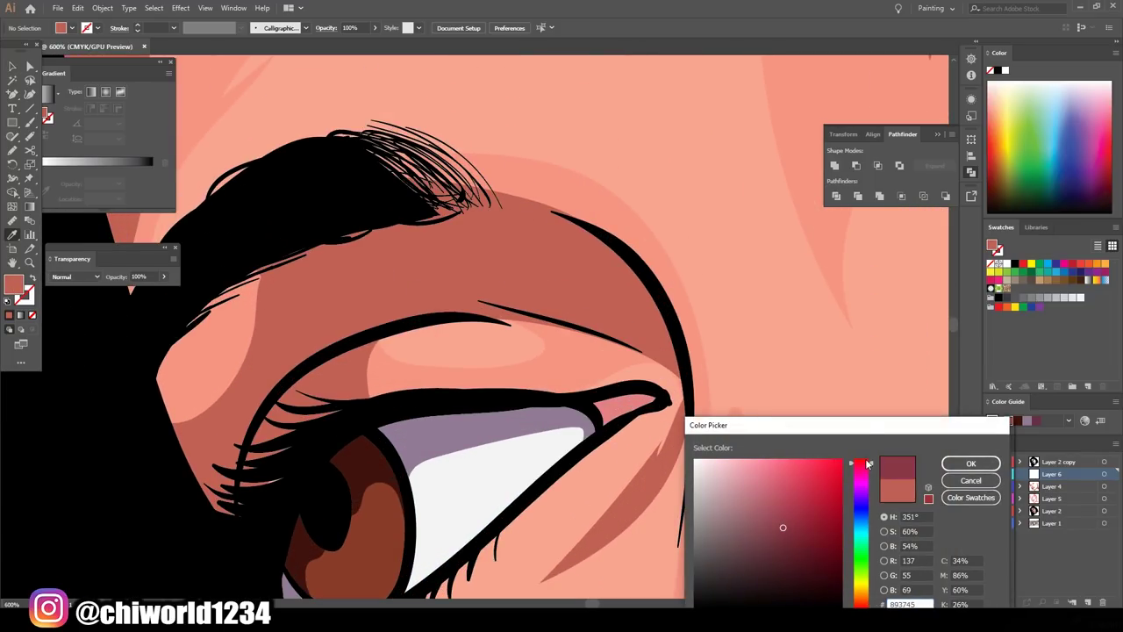
{"action": "left_click", "coordinate": [777, 524]}
{"action": "key", "text": "Return"}
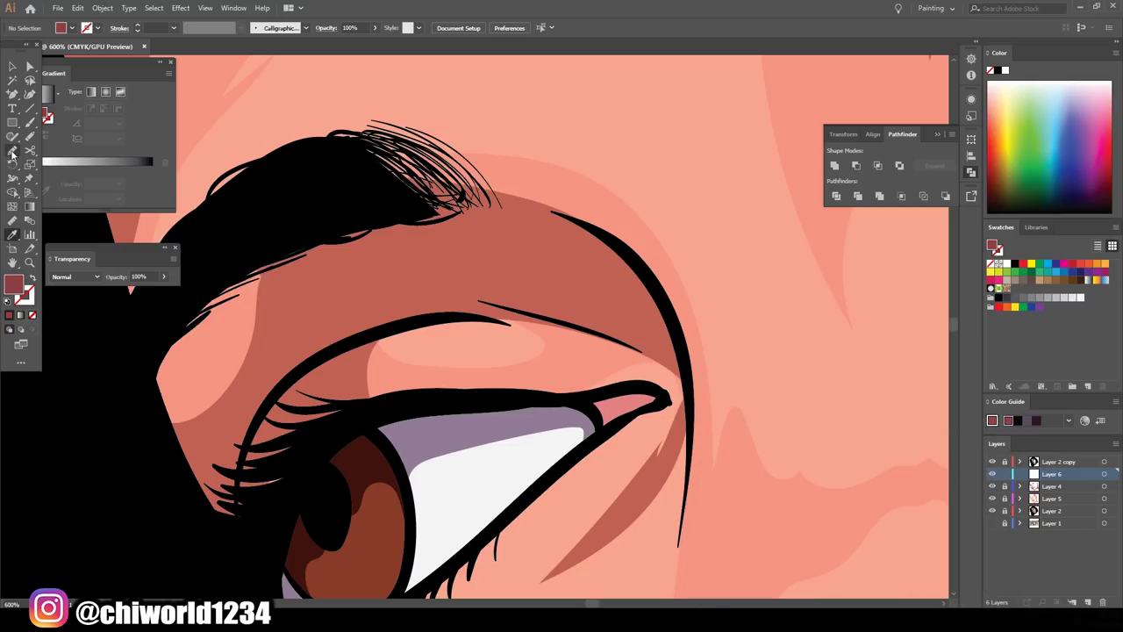
{"action": "left_click_drag", "start_coordinate": [620, 341], "coordinate": [641, 349]}
Switch to a darker fill and paint a shadow along the jawline
{"action": "key", "text": "ctrl+minus"}
{"action": "key", "text": "ctrl+minus"}
{"action": "key", "text": "ctrl+minus"}
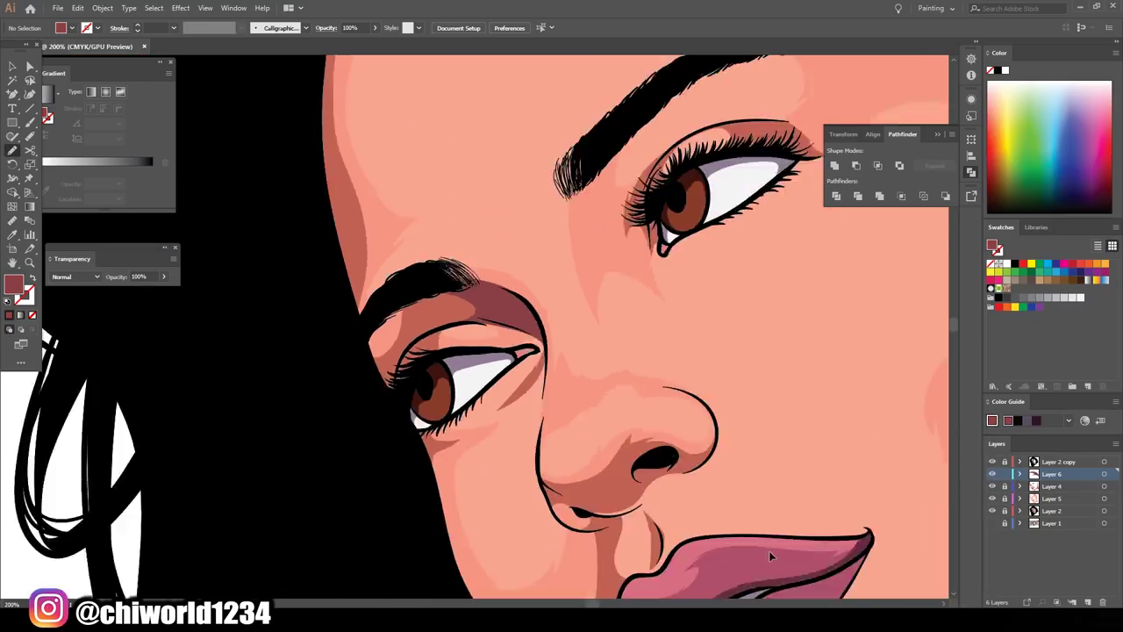
{"action": "double_click", "coordinate": [13, 283]}
{"action": "key", "text": "Return"}
{"action": "left_click", "coordinate": [689, 371]}
{"action": "key", "text": "ctrl+minus"}
{"action": "key", "text": "ctrl+minus"}
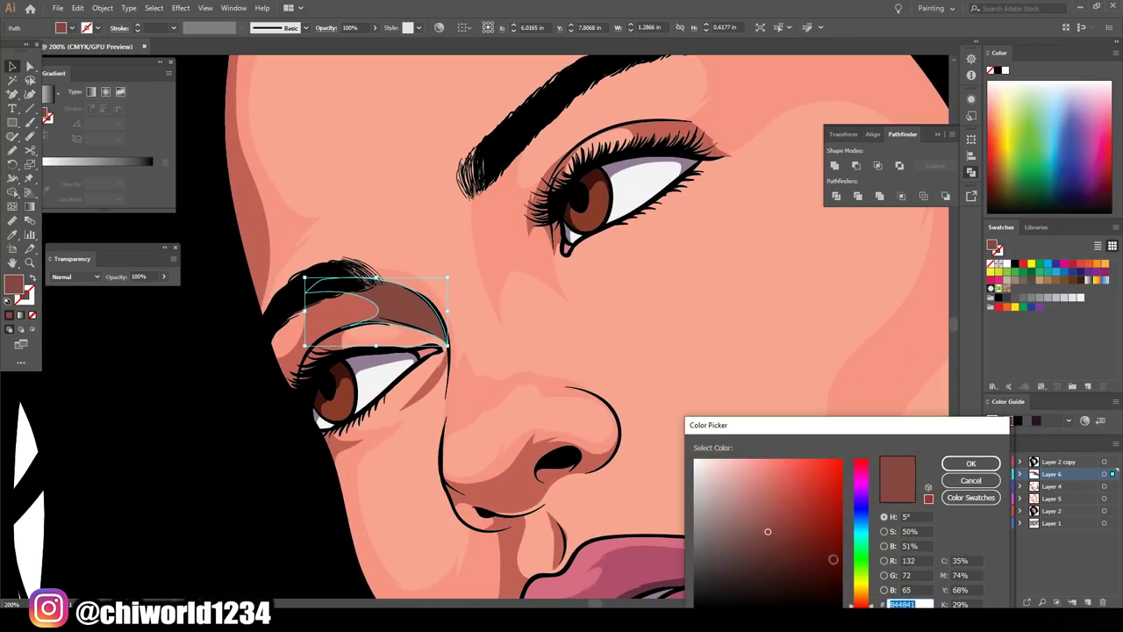
{"action": "left_click", "coordinate": [781, 535]}
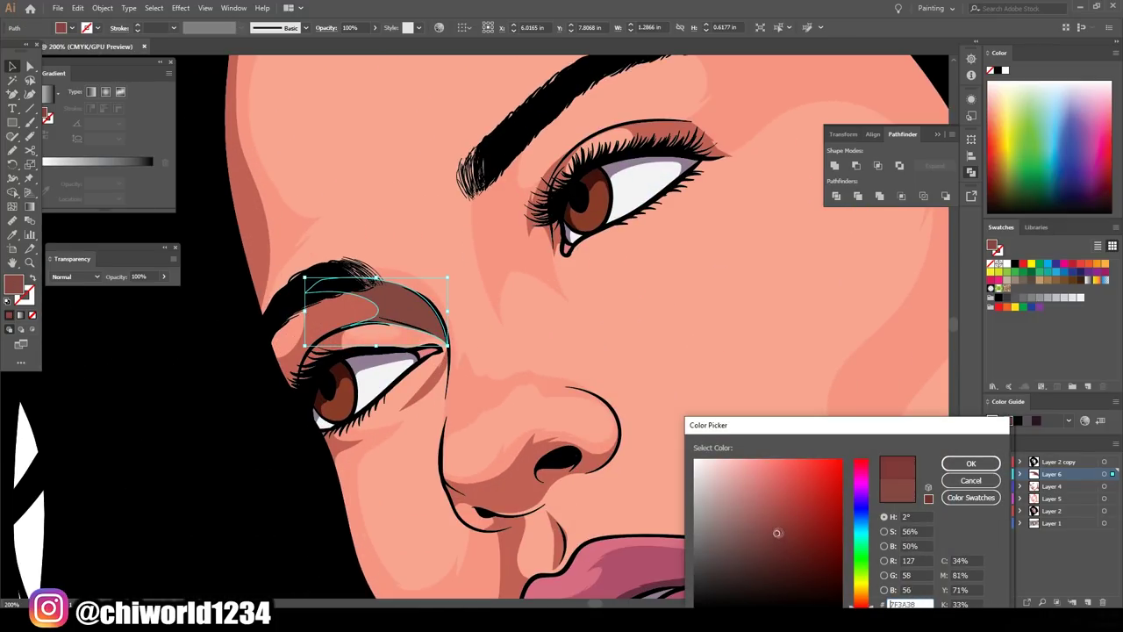
{"action": "key", "text": "Return"}
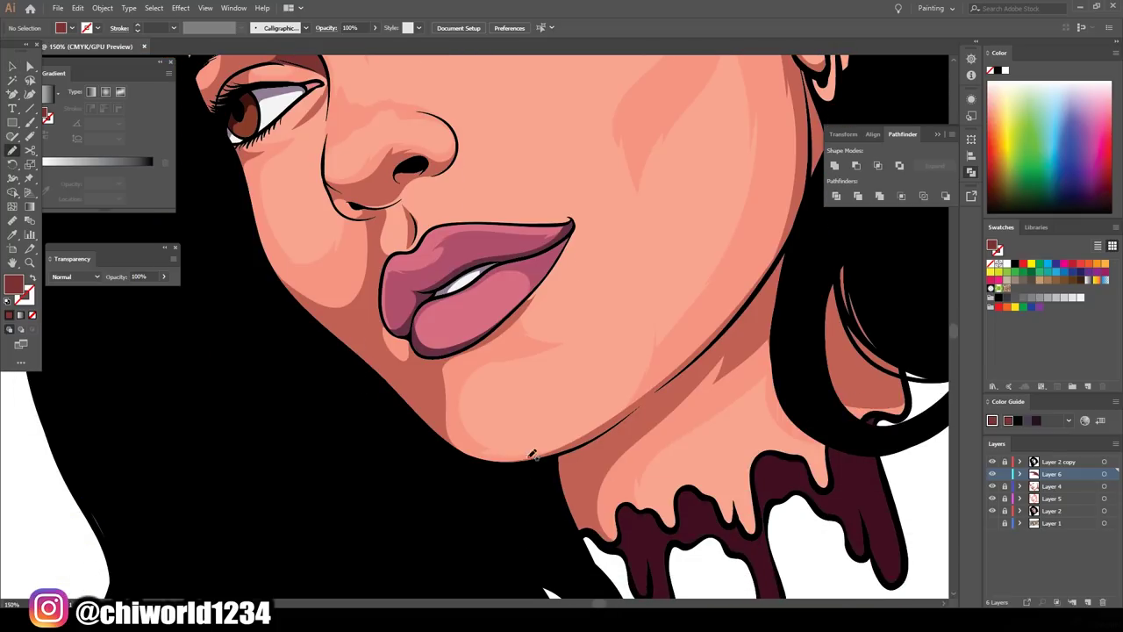
{"action": "left_click_drag", "start_coordinate": [744, 305], "coordinate": [794, 241]}
Paint dark shading inside the nostril and under the nose
{"action": "key", "text": "ctrl+equal"}
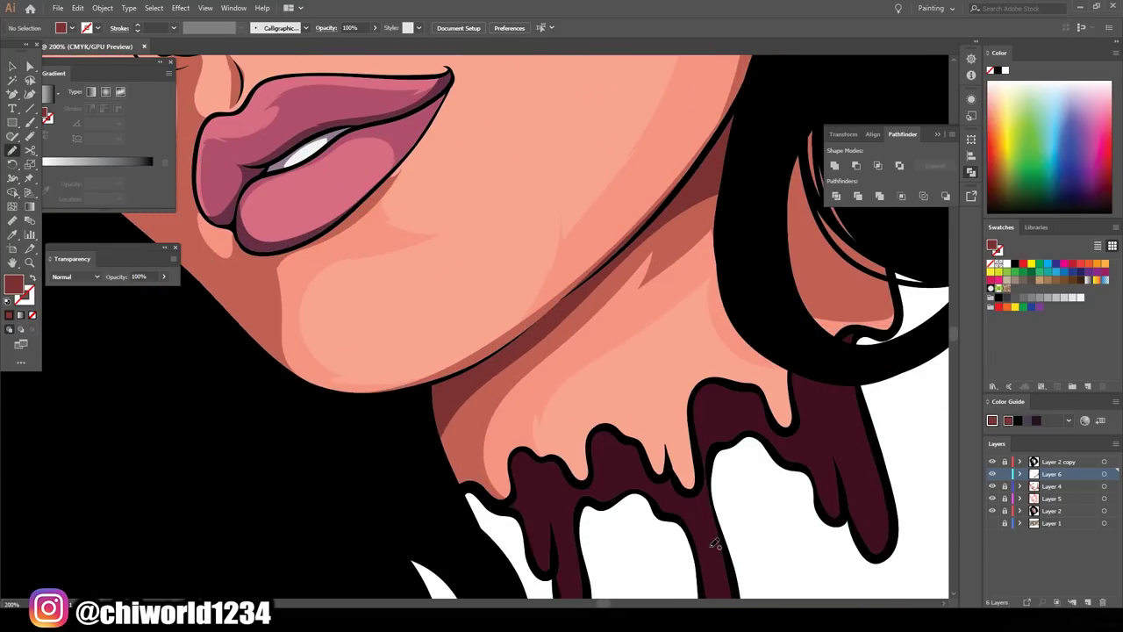
{"action": "scroll", "coordinate": [530, 338], "scroll_direction": "right", "scroll_amount": 5}
{"action": "key", "text": "ctrl+equal"}
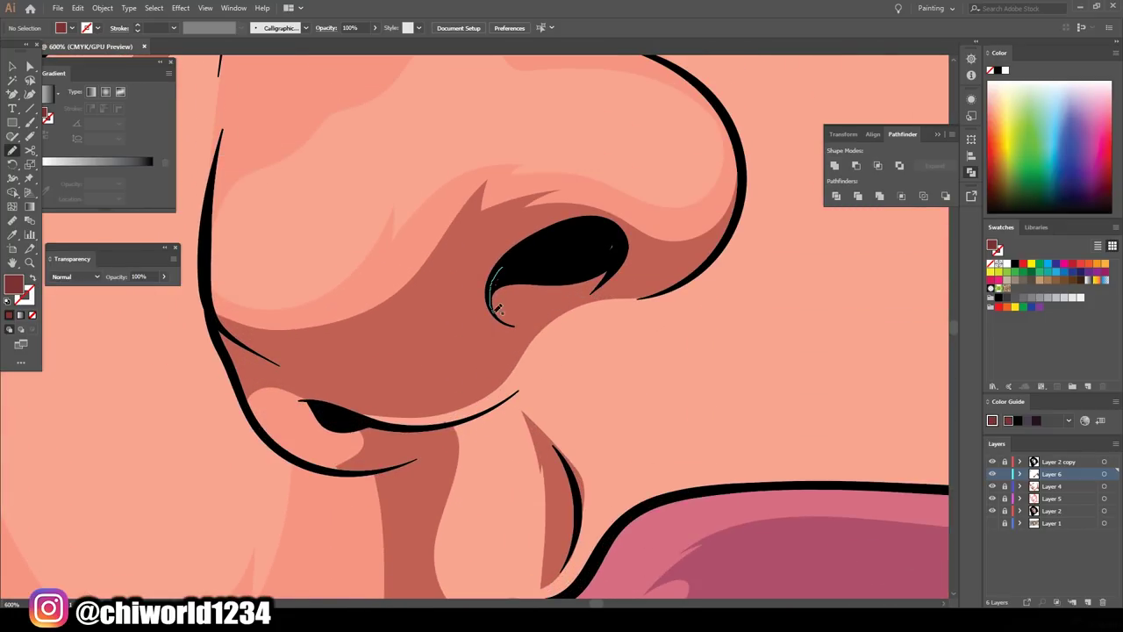
{"action": "left_click_drag", "start_coordinate": [625, 265], "coordinate": [621, 264]}
{"action": "left_click_drag", "start_coordinate": [443, 434], "coordinate": [444, 436]}
{"action": "scroll", "coordinate": [413, 364], "scroll_direction": "down", "scroll_amount": 3}
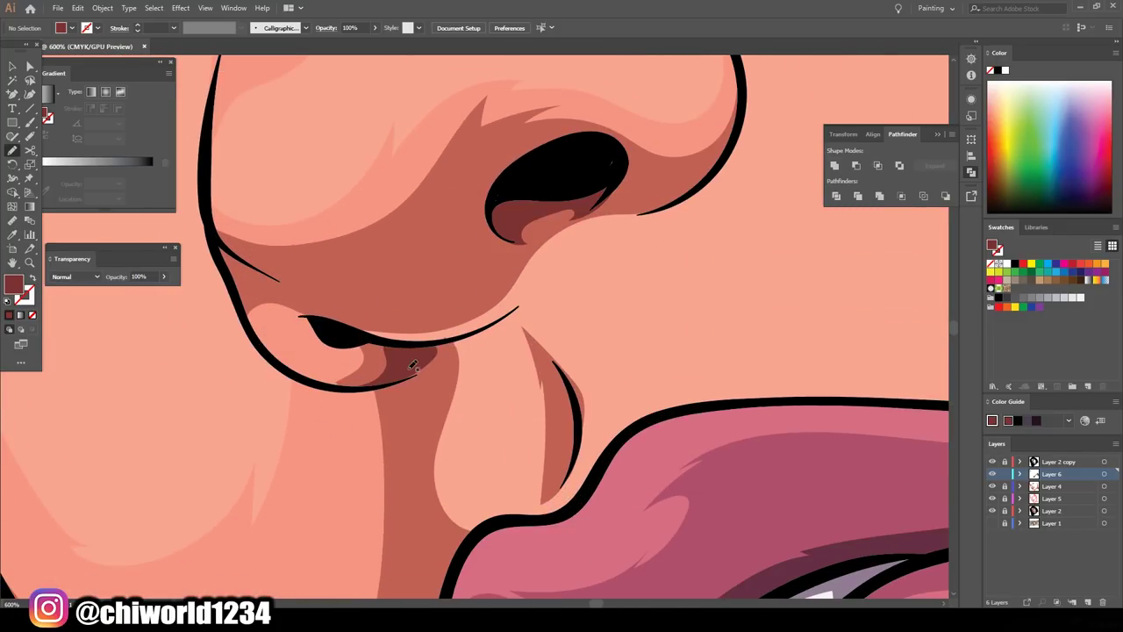
{"action": "left_click_drag", "start_coordinate": [454, 353], "coordinate": [453, 354]}
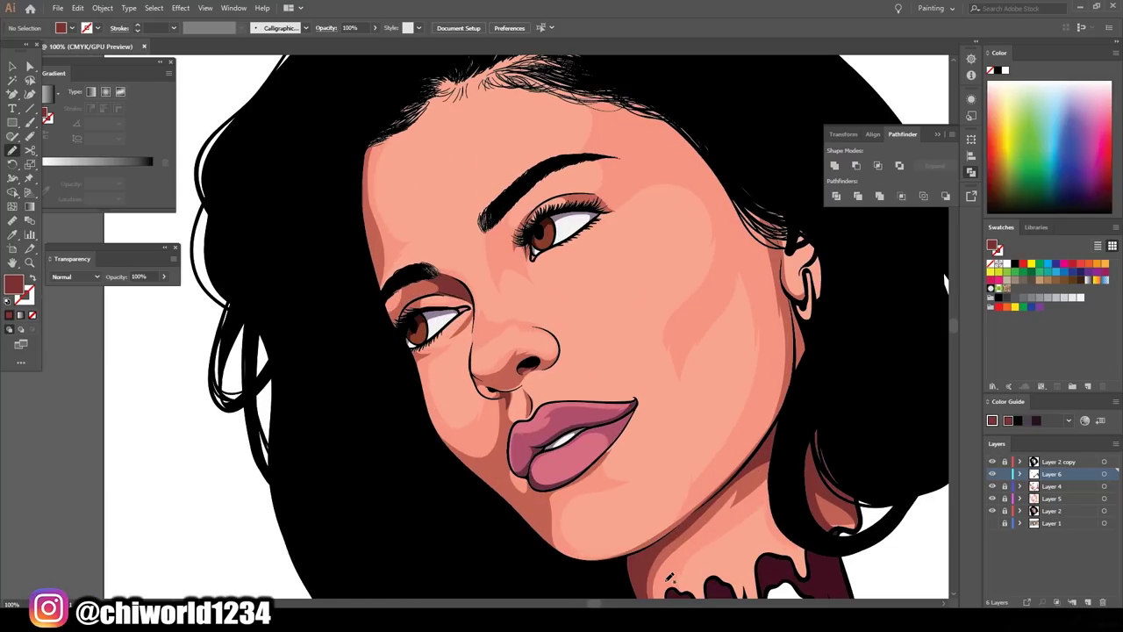
Paint dark shadows inside the ear
{"action": "key", "text": "ctrl+0"}
{"action": "scroll", "coordinate": [491, 325], "scroll_direction": "up", "scroll_amount": 3}
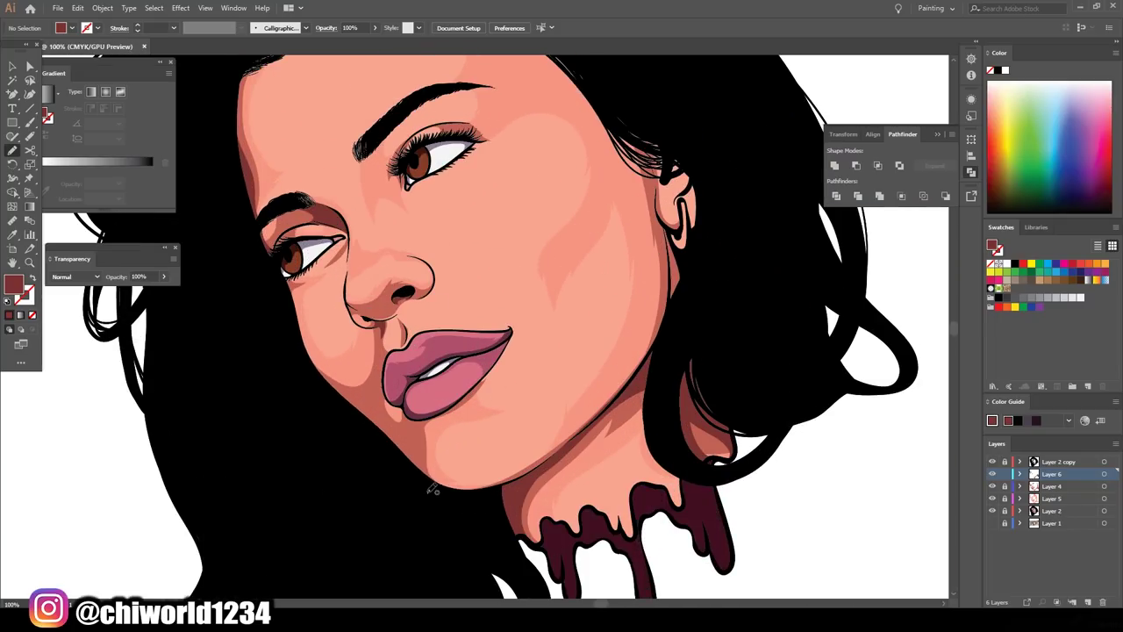
{"action": "scroll", "coordinate": [598, 558], "scroll_direction": "up", "scroll_amount": 2}
{"action": "scroll", "coordinate": [599, 558], "scroll_direction": "up", "scroll_amount": 2}
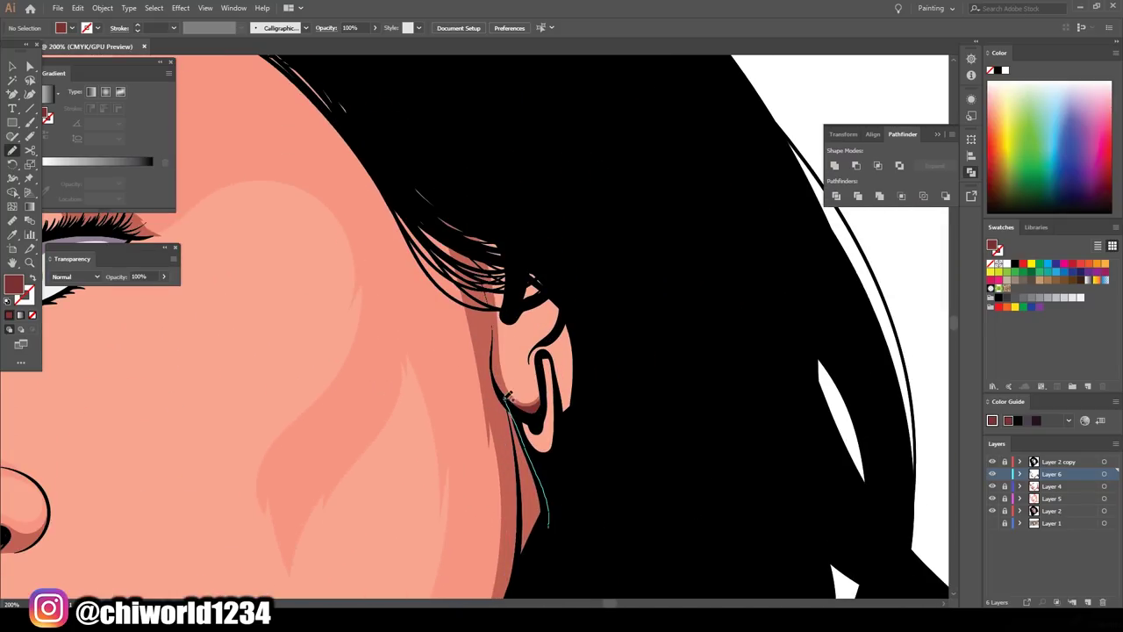
{"action": "left_click_drag", "start_coordinate": [566, 435], "coordinate": [564, 386]}
{"action": "left_click_drag", "start_coordinate": [507, 317], "coordinate": [505, 314]}
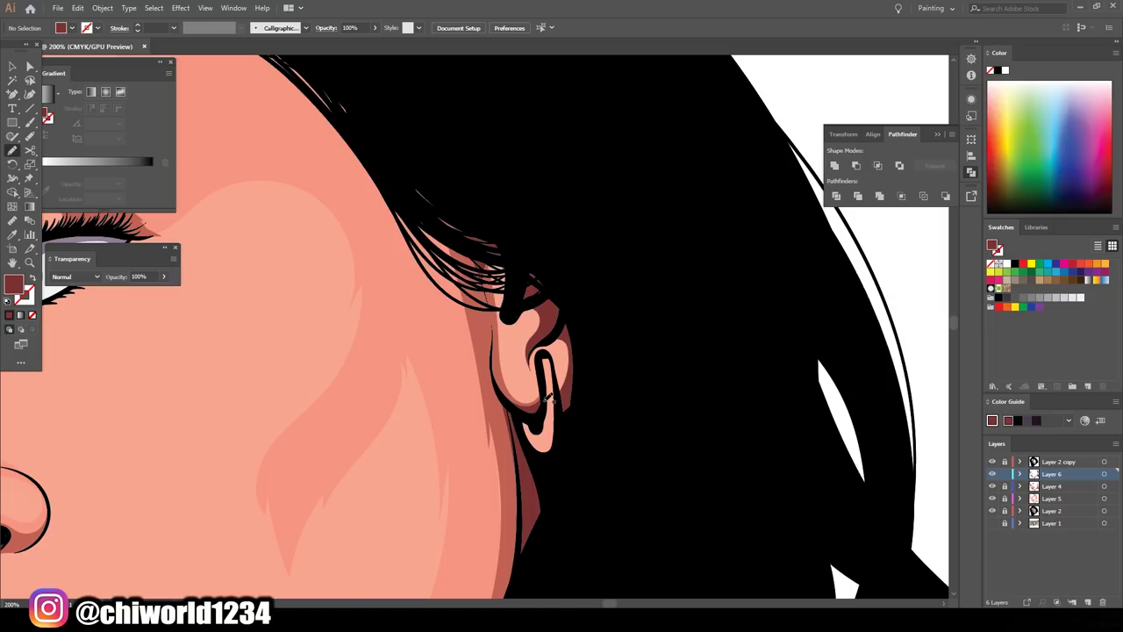
{"action": "key", "text": "ctrl+minus"}
{"action": "key", "text": "ctrl+equal"}
On Layer 4, add small darker strokes inside the ear
{"action": "left_click", "coordinate": [1051, 485]}
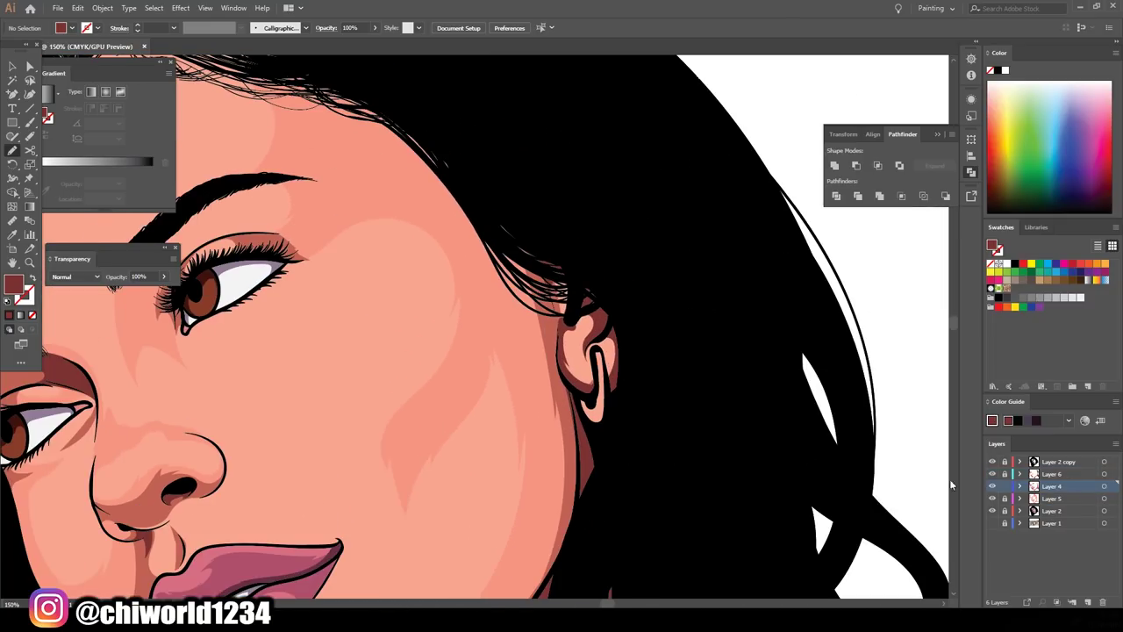
{"action": "key", "text": "ctrl+equal"}
{"action": "left_click_drag", "start_coordinate": [611, 401], "coordinate": [612, 402]}
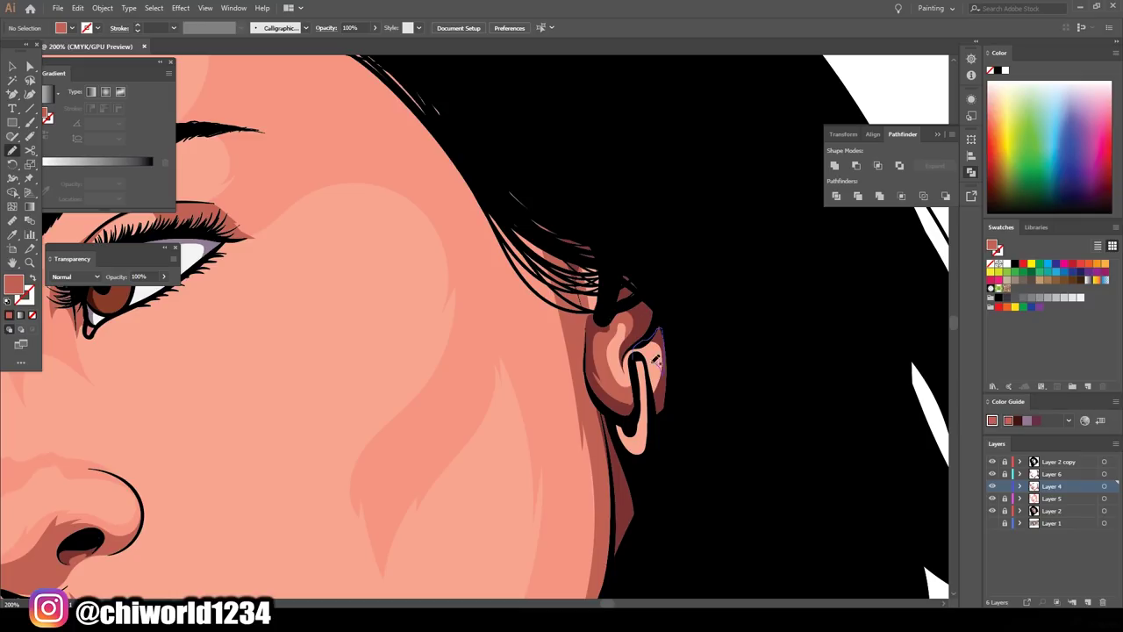
{"action": "left_click_drag", "start_coordinate": [629, 359], "coordinate": [629, 371]}
{"action": "key", "text": "ctrl+minus"}
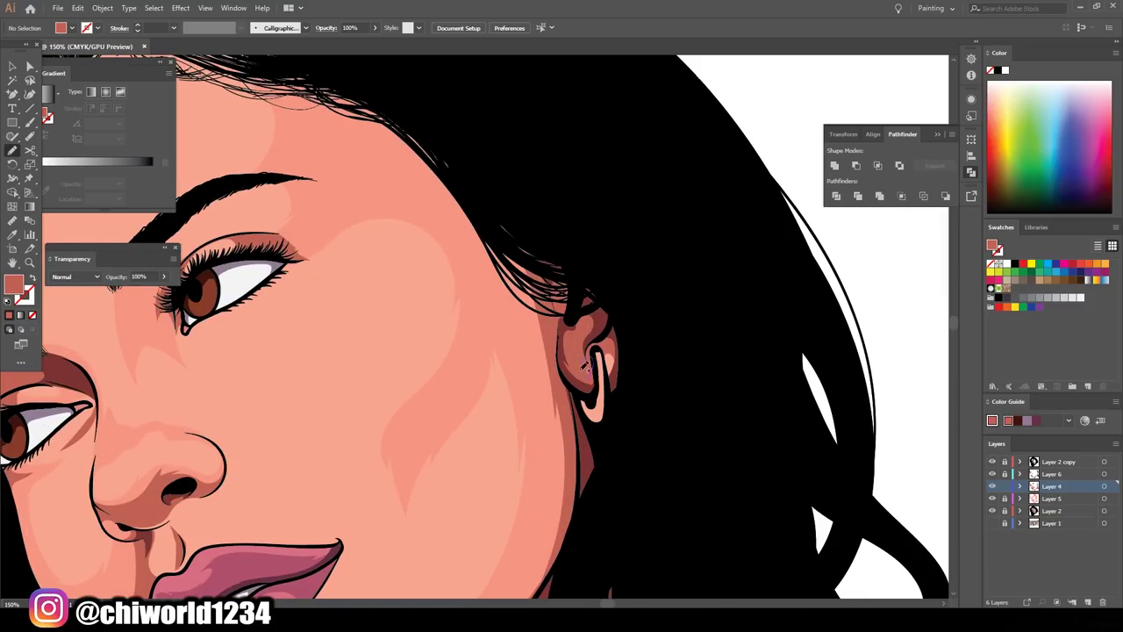
{"action": "key", "text": "ctrl+minus"}
{"action": "key", "text": "ctrl+minus"}
{"action": "key", "text": "ctrl+minus"}
{"action": "key", "text": "ctrl+equal"}
Inspect the chin shading path, then return to Layer 5 with the Paintbrush
{"action": "key", "text": "v"}
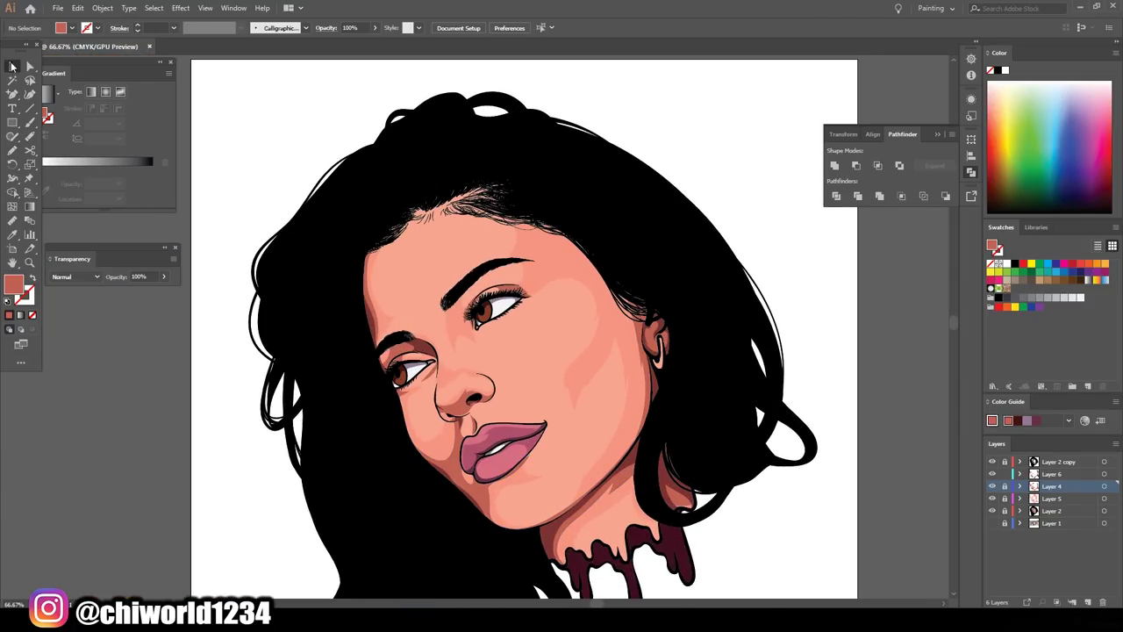
{"action": "left_click", "coordinate": [453, 481]}
{"action": "key", "text": "ctrl+shift+a"}
{"action": "key", "text": "ctrl+minus"}
{"action": "left_click", "coordinate": [1052, 498]}
{"action": "scroll", "coordinate": [656, 245], "scroll_direction": "up", "scroll_amount": 5}
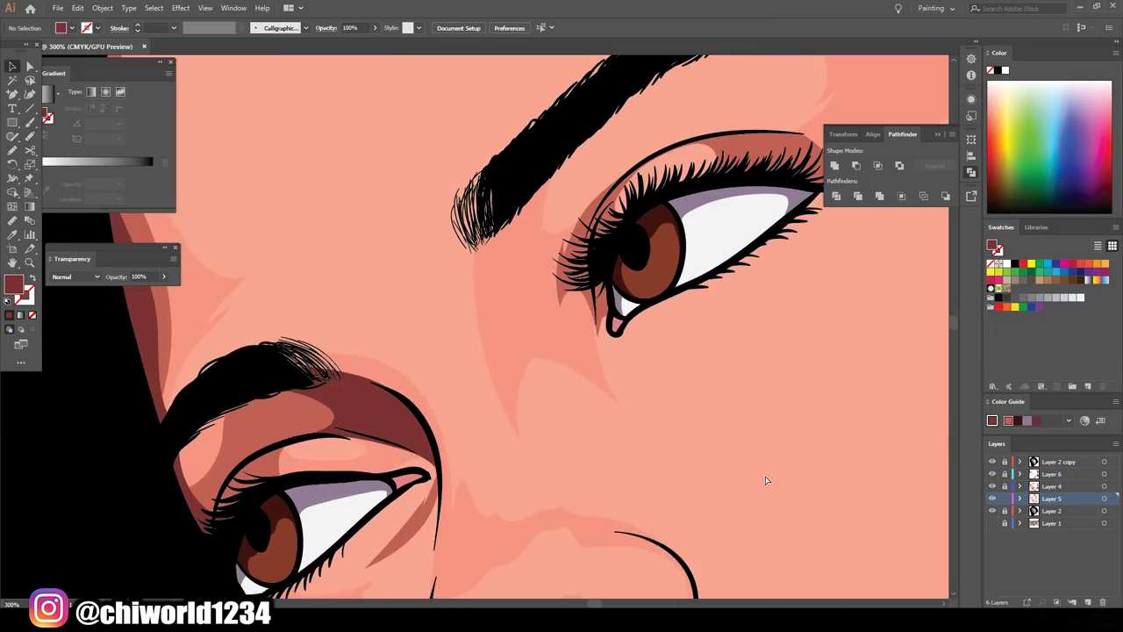
{"action": "key", "text": "b"}
Set the fill to a lighter salmon red and zoom in closely on the lips
{"action": "double_click", "coordinate": [14, 282]}
{"action": "key", "text": "Return"}
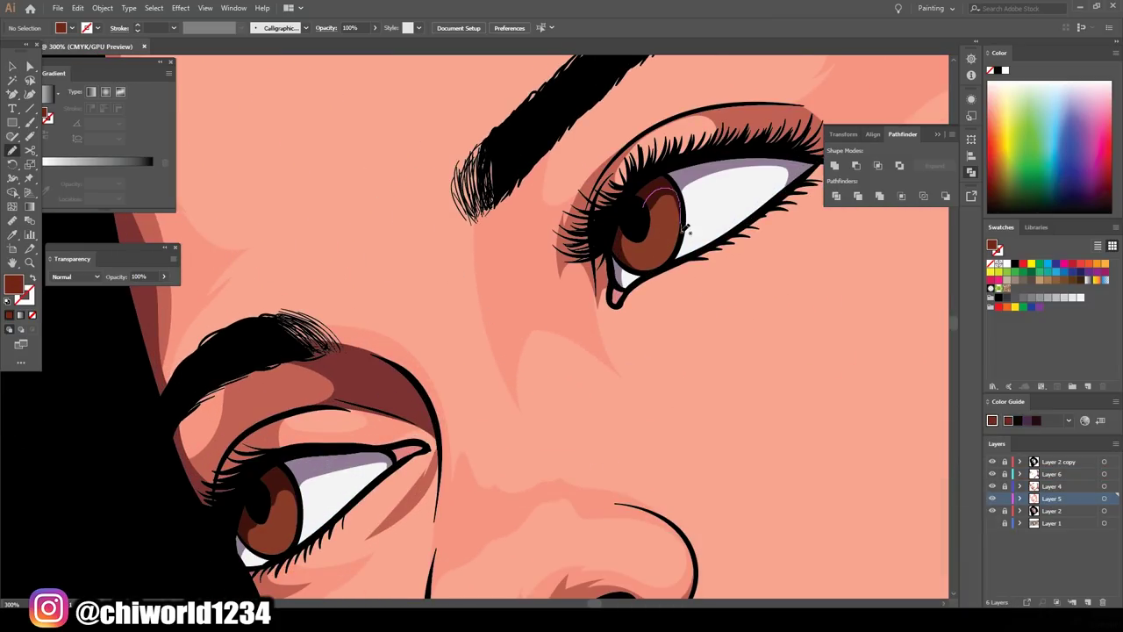
{"action": "key", "text": "ctrl+minus"}
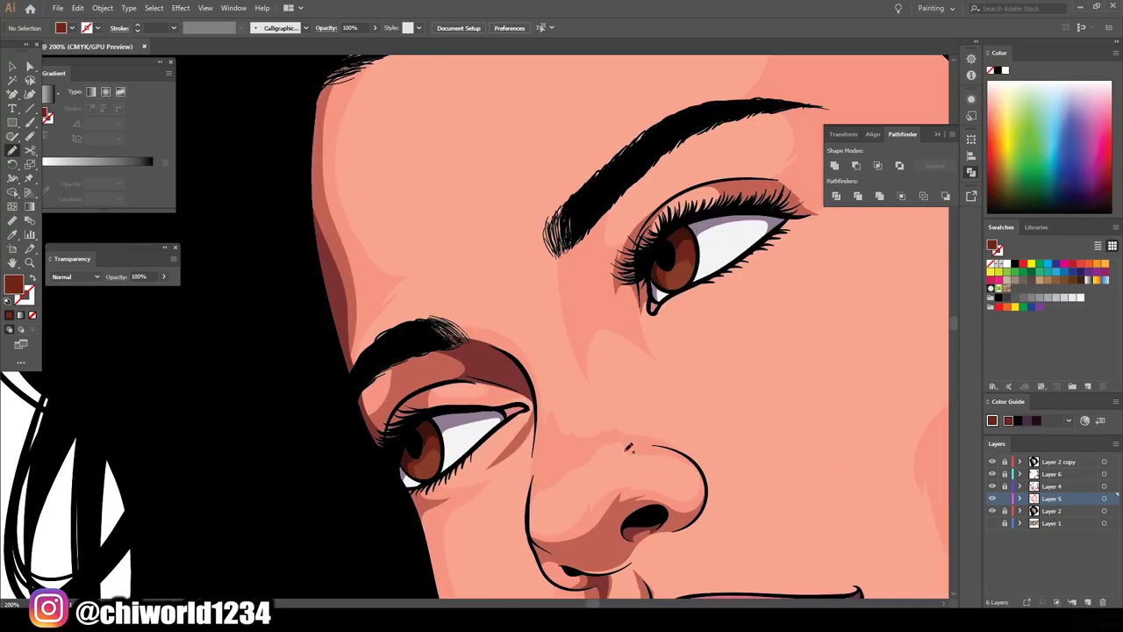
{"action": "double_click", "coordinate": [13, 283]}
{"action": "left_click_drag", "start_coordinate": [781, 490], "coordinate": [808, 479]}
{"action": "left_click", "coordinate": [970, 463]}
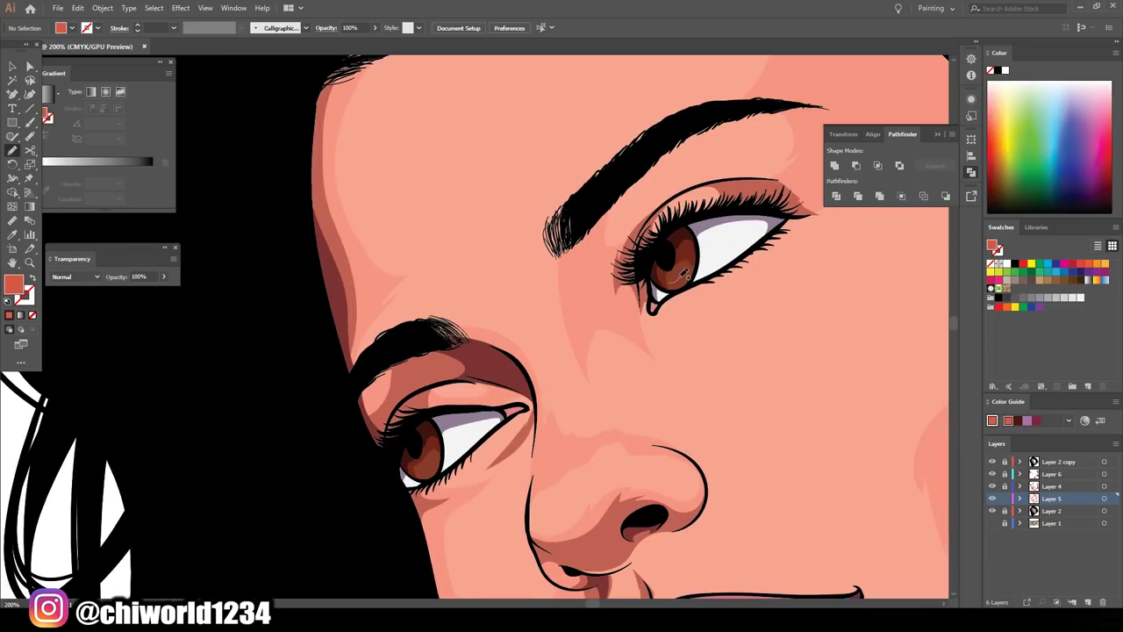
{"action": "key", "text": "ctrl+0"}
{"action": "key", "text": "ctrl+plus"}
{"action": "key", "text": "ctrl+plus"}
{"action": "key", "text": "ctrl+plus"}
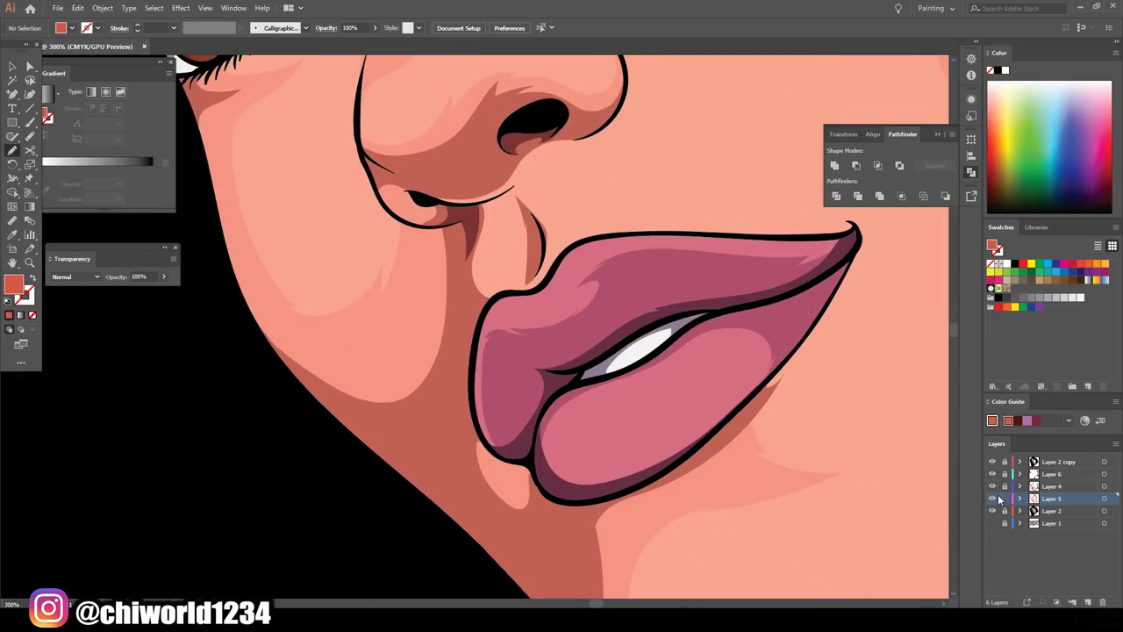
On a new layer, paint lighter-pink glossy highlights on the lower and upper lips, sampled from the lip colour
{"action": "left_click", "coordinate": [1089, 602]}
{"action": "key", "text": "i"}
{"action": "left_click", "coordinate": [574, 439]}
{"action": "double_click", "coordinate": [13, 283]}
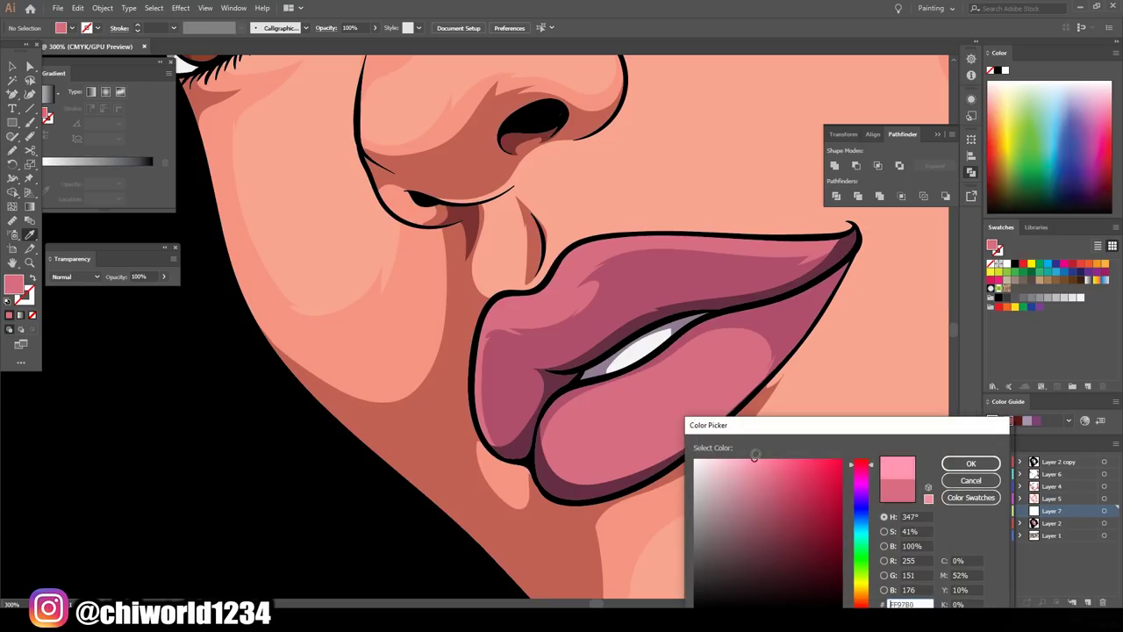
{"action": "left_click", "coordinate": [971, 464]}
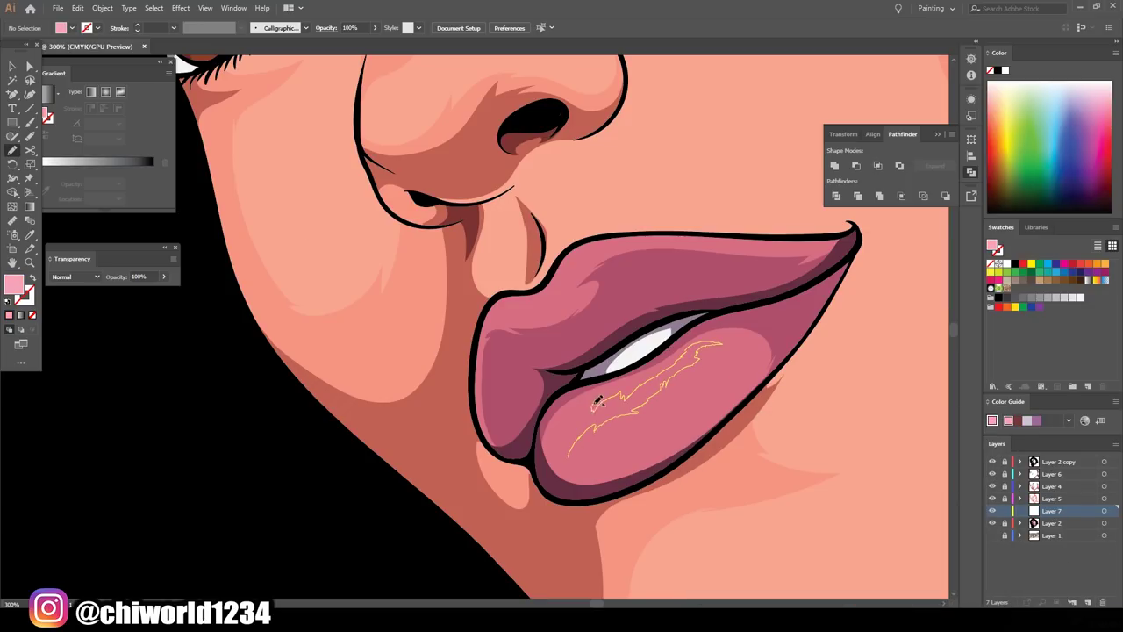
{"action": "left_click_drag", "start_coordinate": [597, 402], "coordinate": [562, 424]}
{"action": "left_click_drag", "start_coordinate": [566, 296], "coordinate": [546, 295]}
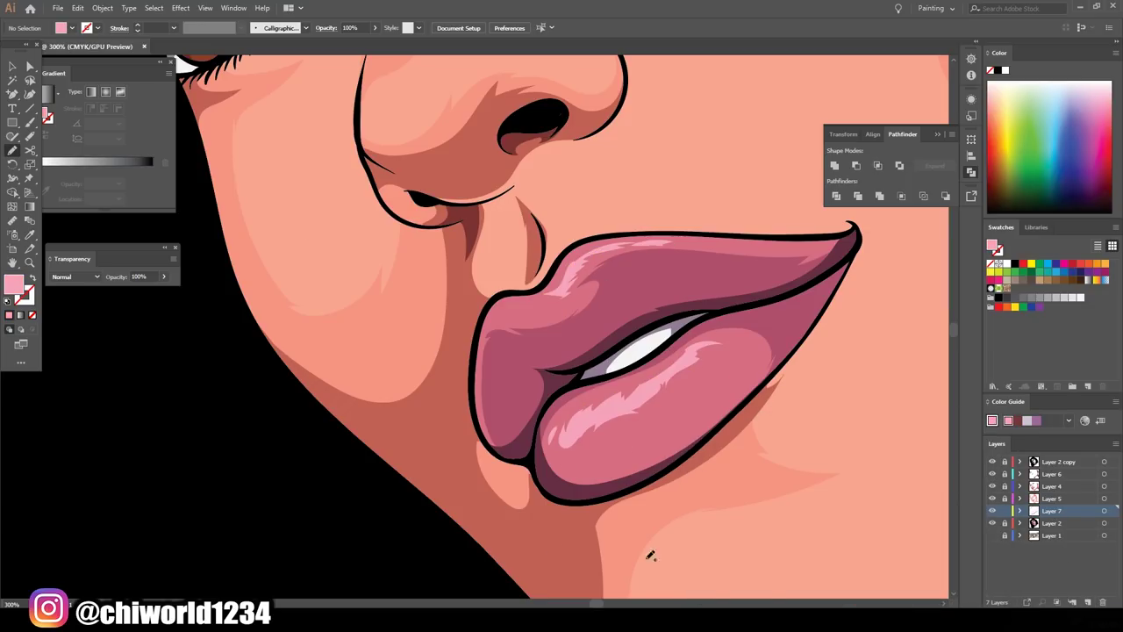
Zoom in on the eyes, nose and lips and pick a pale peach fill for skin highlights
{"action": "scroll", "coordinate": [662, 518], "scroll_direction": "up", "scroll_amount": 2}
{"action": "scroll", "coordinate": [678, 368], "scroll_direction": "down", "scroll_amount": 4}
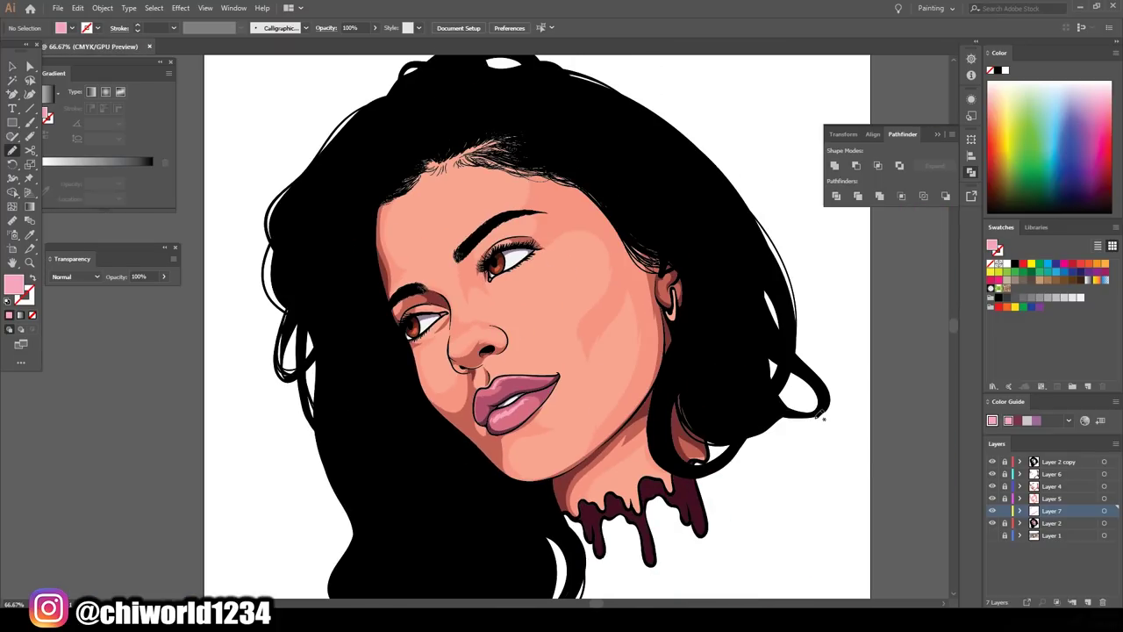
{"action": "key", "text": "ctrl+plus"}
{"action": "key", "text": "ctrl+plus"}
{"action": "double_click", "coordinate": [13, 282]}
{"action": "left_click", "coordinate": [979, 467]}
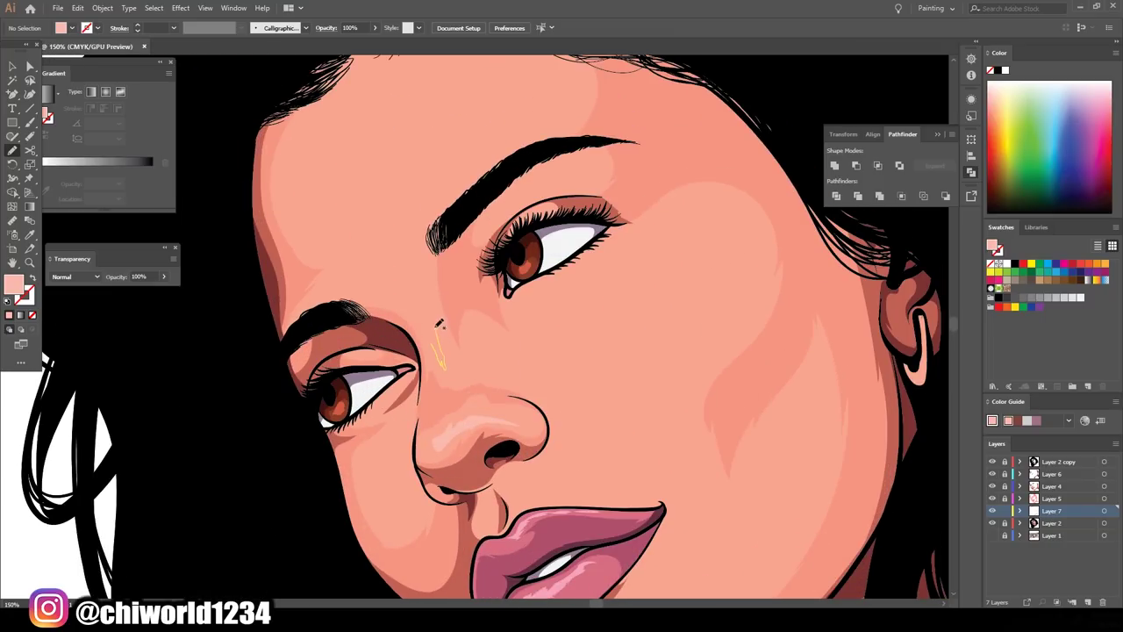
Paint pale skin highlights on the cheek, chin and beside the nose
{"action": "key", "text": "ctrl+minus"}
{"action": "scroll", "coordinate": [583, 346], "scroll_direction": "down", "scroll_amount": 2}
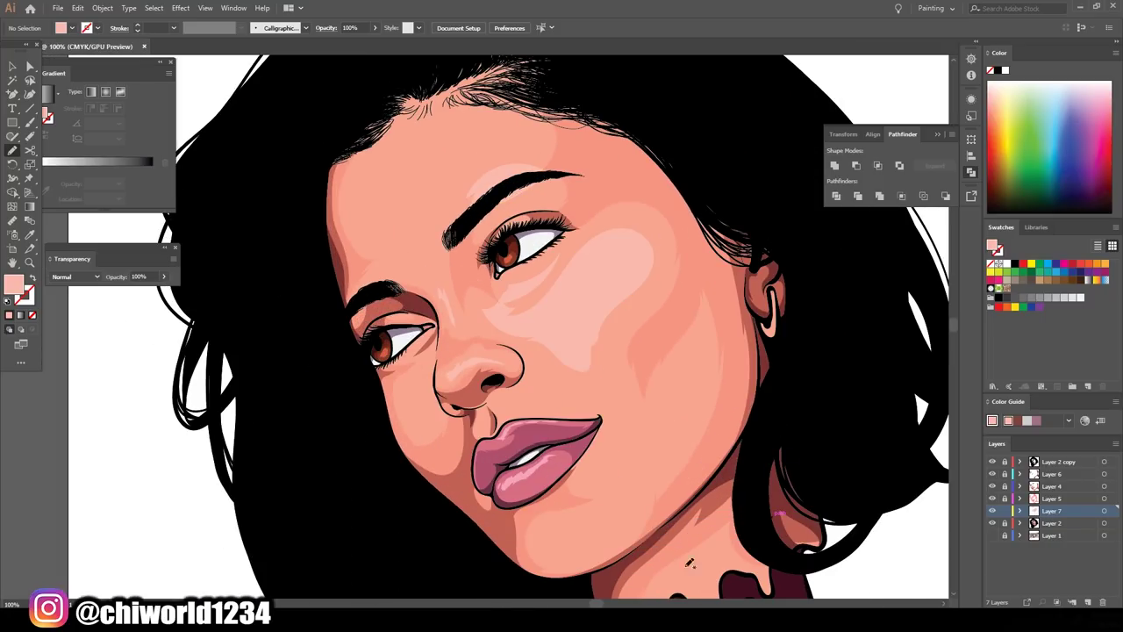
{"action": "key", "text": "ctrl+minus"}
{"action": "key", "text": "v"}
{"action": "left_click", "coordinate": [567, 283]}
{"action": "key", "text": "ctrl+shift+a"}
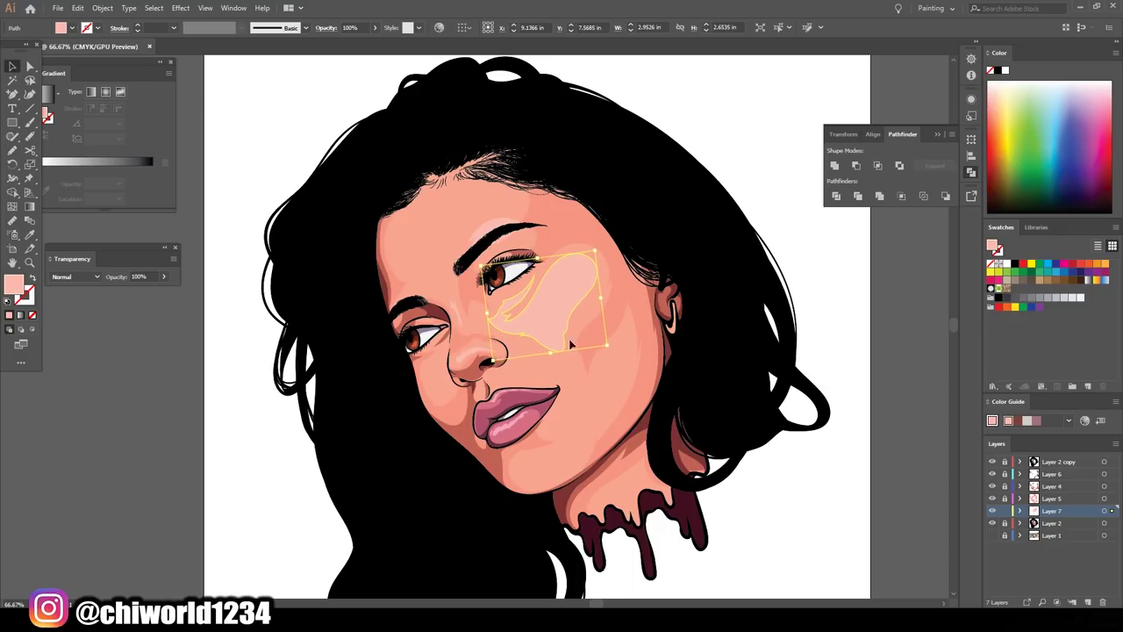
{"action": "scroll", "coordinate": [601, 338], "scroll_direction": "up", "scroll_amount": 1}
{"action": "left_click_drag", "start_coordinate": [506, 513], "coordinate": [504, 514]}
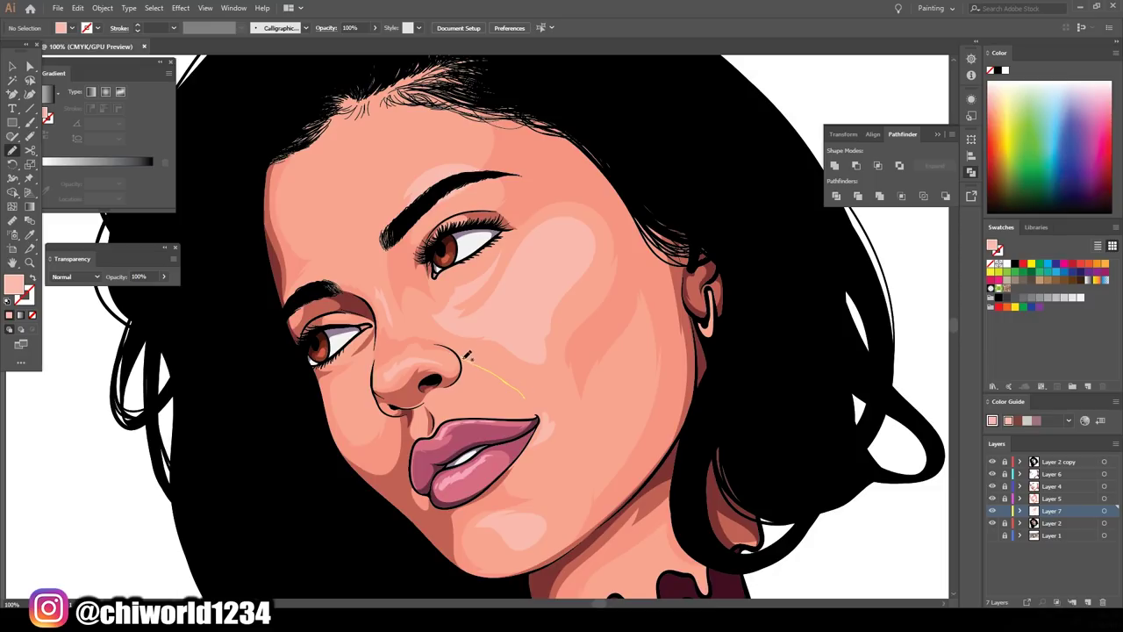
{"action": "left_click_drag", "start_coordinate": [468, 356], "coordinate": [481, 390]}
Lower the face highlights' opacity to about 57%
{"action": "key", "text": "ctrl+minus"}
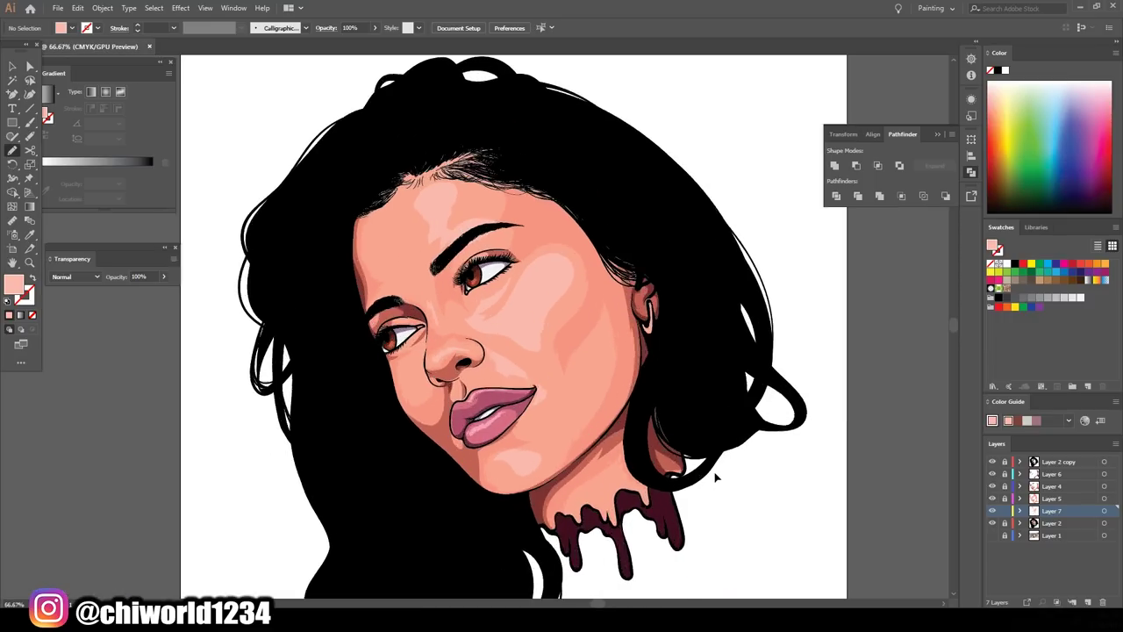
{"action": "scroll", "coordinate": [427, 263], "scroll_direction": "up", "scroll_amount": 2}
{"action": "scroll", "coordinate": [427, 263], "scroll_direction": "down", "scroll_amount": 2}
{"action": "key", "text": "v"}
{"action": "left_click", "coordinate": [561, 315]}
{"action": "left_click", "coordinate": [375, 28]}
{"action": "left_click_drag", "start_coordinate": [364, 44], "coordinate": [355, 44]}
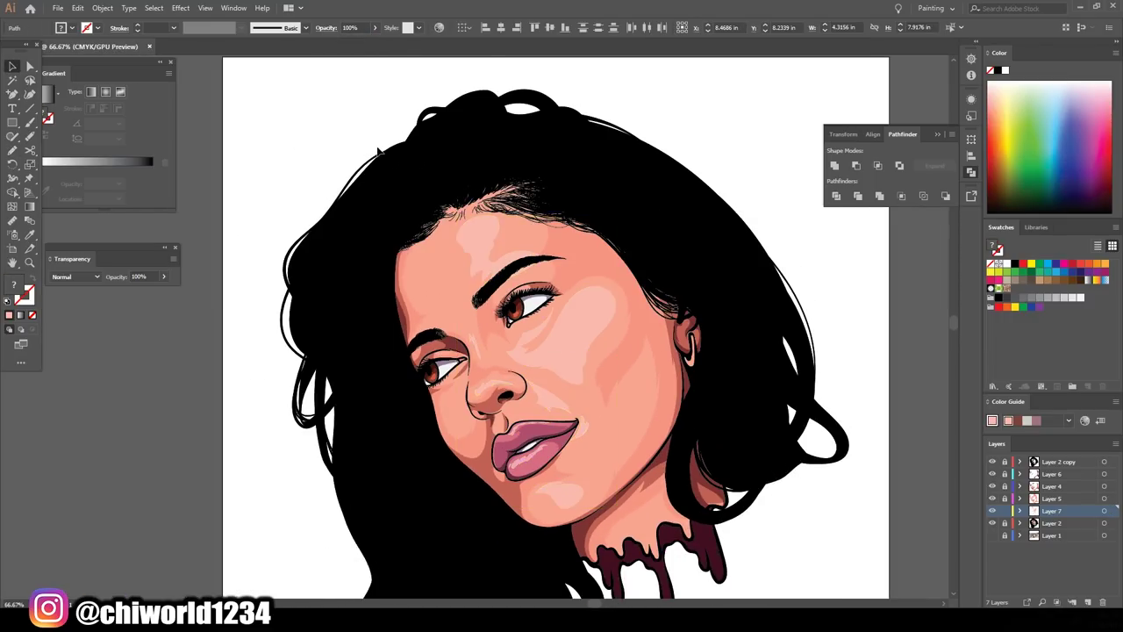
{"action": "key", "text": "ctrl+shift+a"}
{"action": "left_click", "coordinate": [374, 28]}
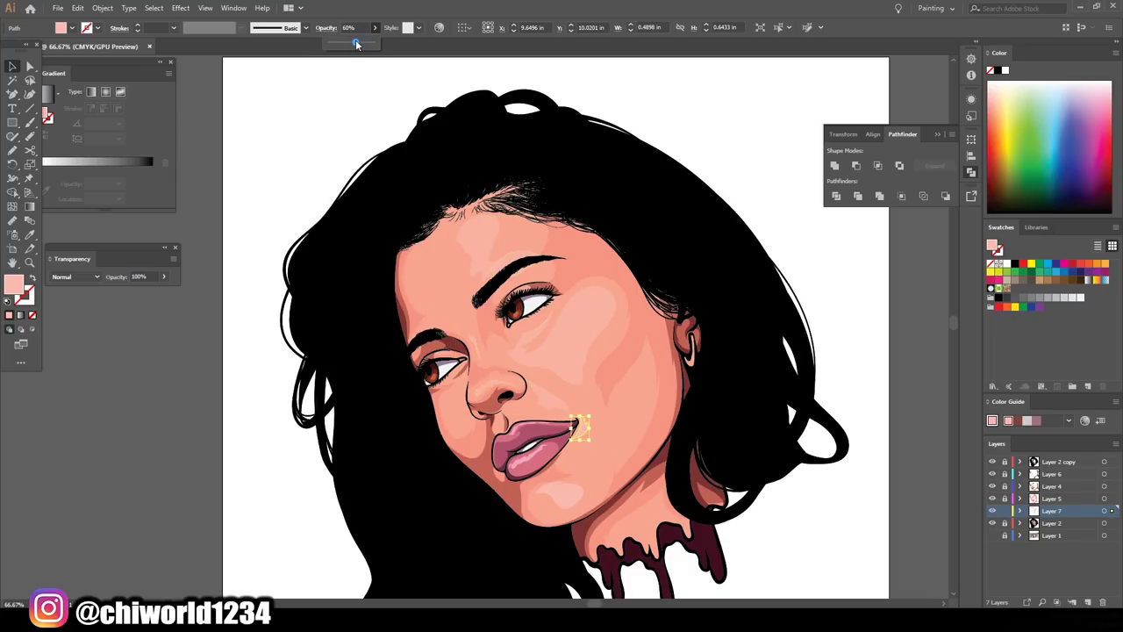
{"action": "left_click_drag", "start_coordinate": [363, 44], "coordinate": [355, 44]}
Add a Blob Brush highlight near the nostril at 61% opacity
{"action": "key", "text": "ctrl+plus"}
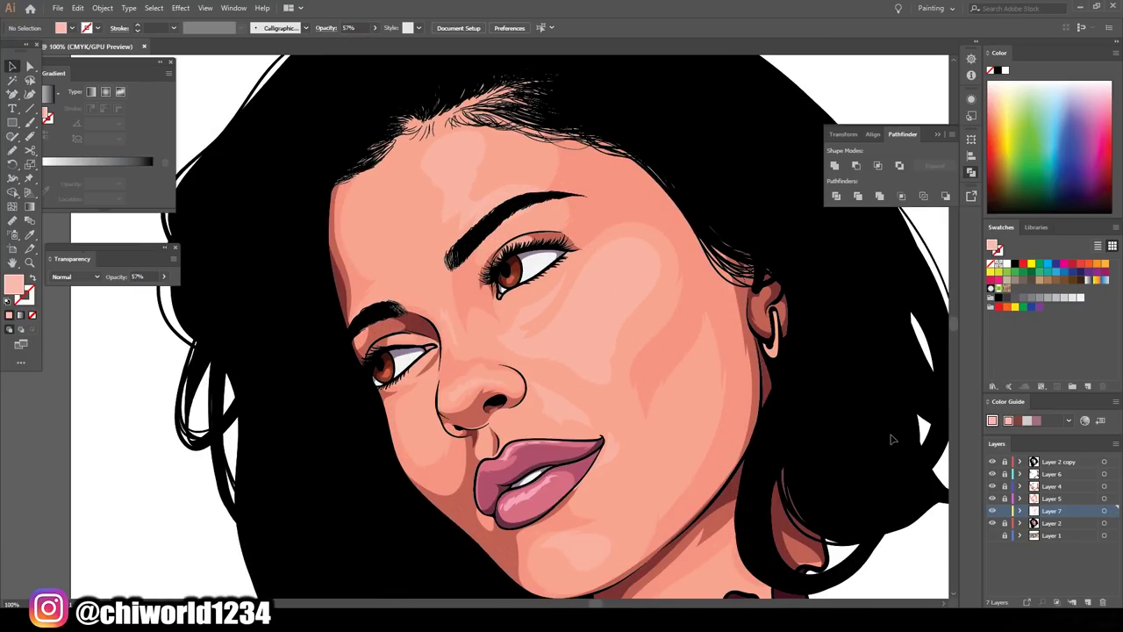
{"action": "key", "text": "shift+b"}
{"action": "left_click_drag", "start_coordinate": [434, 411], "coordinate": [421, 451]}
{"action": "key", "text": "v"}
{"action": "left_click", "coordinate": [375, 27]}
{"action": "left_click_drag", "start_coordinate": [377, 43], "coordinate": [355, 44]}
{"action": "key", "text": "ctrl+shift+a"}
{"action": "key", "text": "ctrl+0"}
{"action": "scroll", "coordinate": [699, 552], "scroll_direction": "up", "scroll_amount": 3}
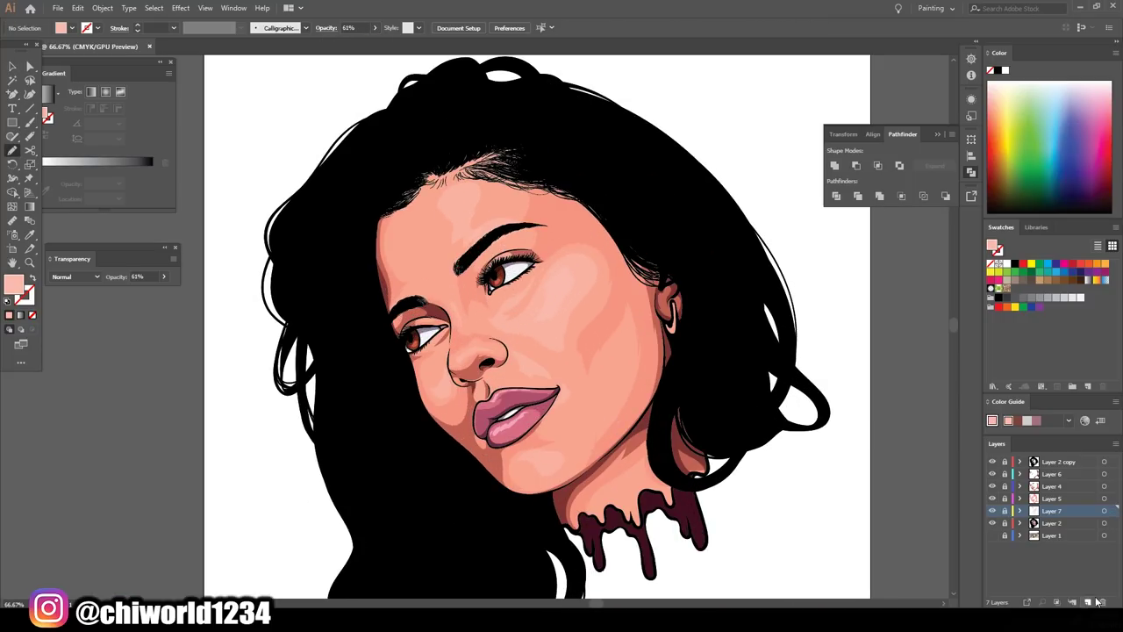
{"action": "key", "text": "ctrl+l"}
Reset the fill to white, paste the shape and set its opacity to 70%
{"action": "scroll", "coordinate": [777, 494], "scroll_direction": "up", "scroll_amount": 3}
{"action": "left_click", "coordinate": [8, 301]}
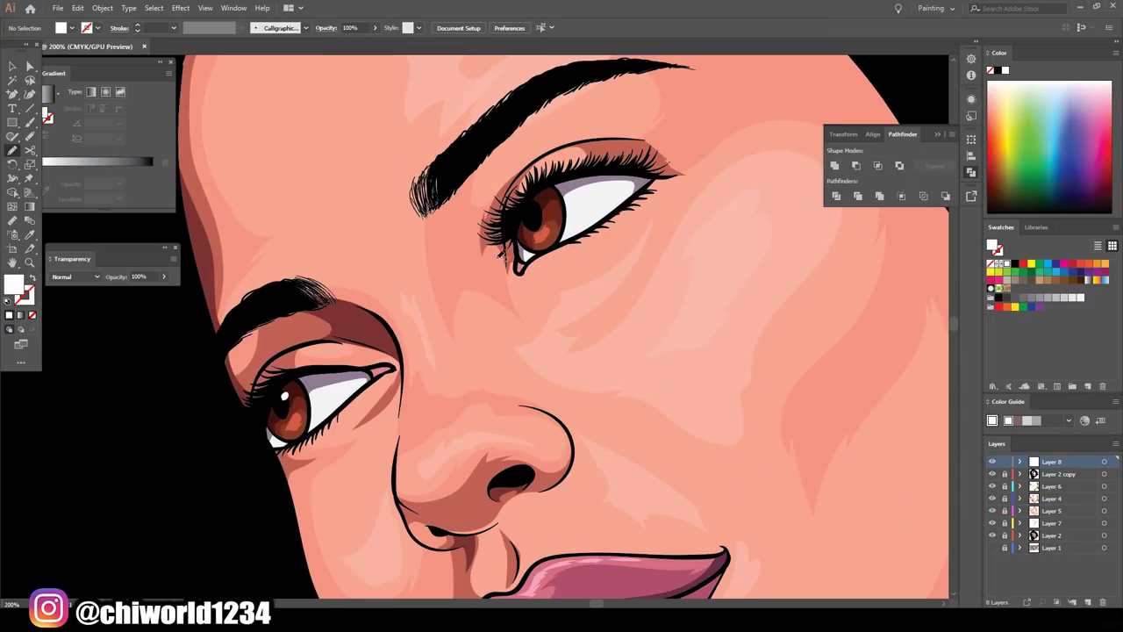
{"action": "key", "text": "ctrl+0"}
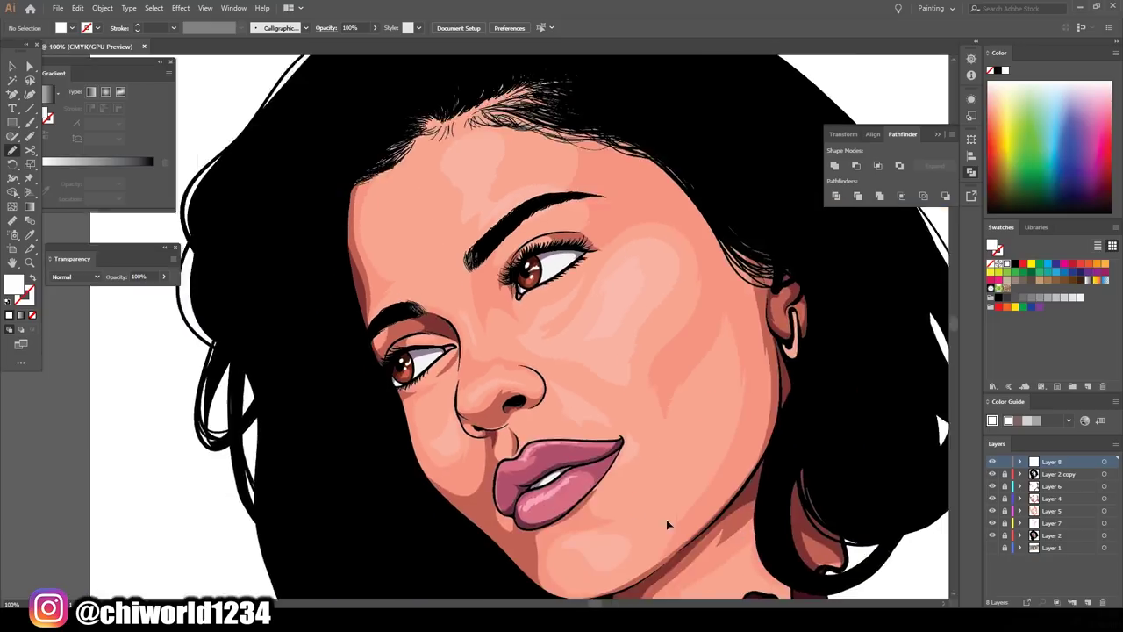
{"action": "scroll", "coordinate": [666, 518], "scroll_direction": "up", "scroll_amount": 3}
{"action": "key", "text": "v"}
{"action": "key", "text": "ctrl+v"}
{"action": "left_click", "coordinate": [375, 27]}
{"action": "left_click_drag", "start_coordinate": [377, 44], "coordinate": [360, 44]}
{"action": "key", "text": "ctrl+shift+a"}
{"action": "key", "text": "ctrl+minus"}
{"action": "key", "text": "ctrl+minus"}
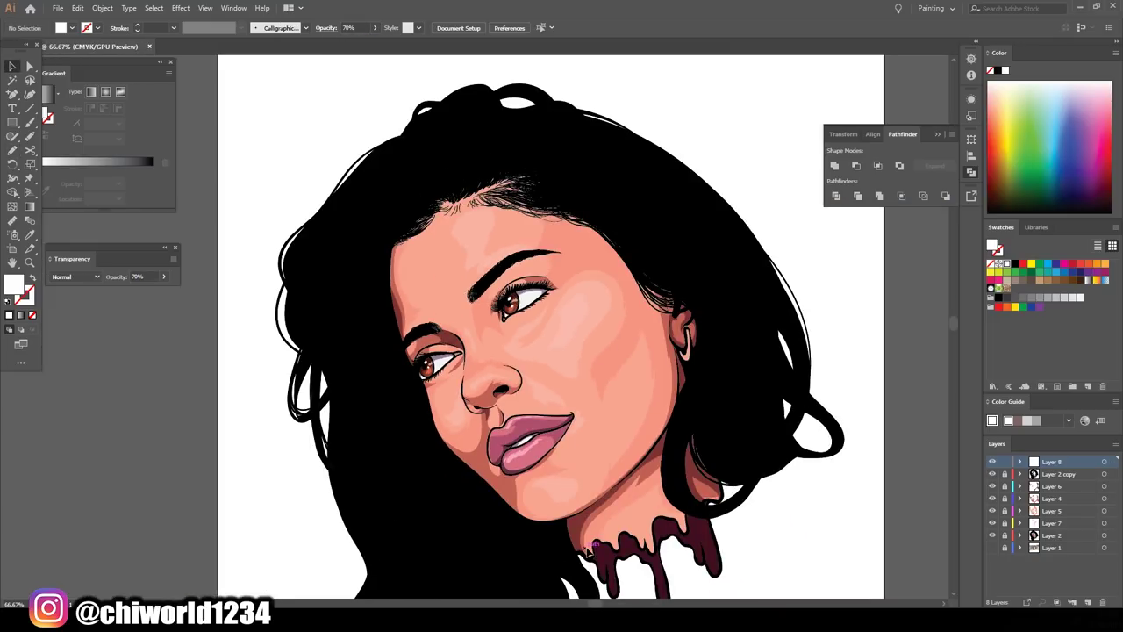
{"action": "key", "text": "ctrl+minus"}
Apply a gradient fill with a bluish-black stop and shift its midpoint slightly right
{"action": "left_click", "coordinate": [46, 115]}
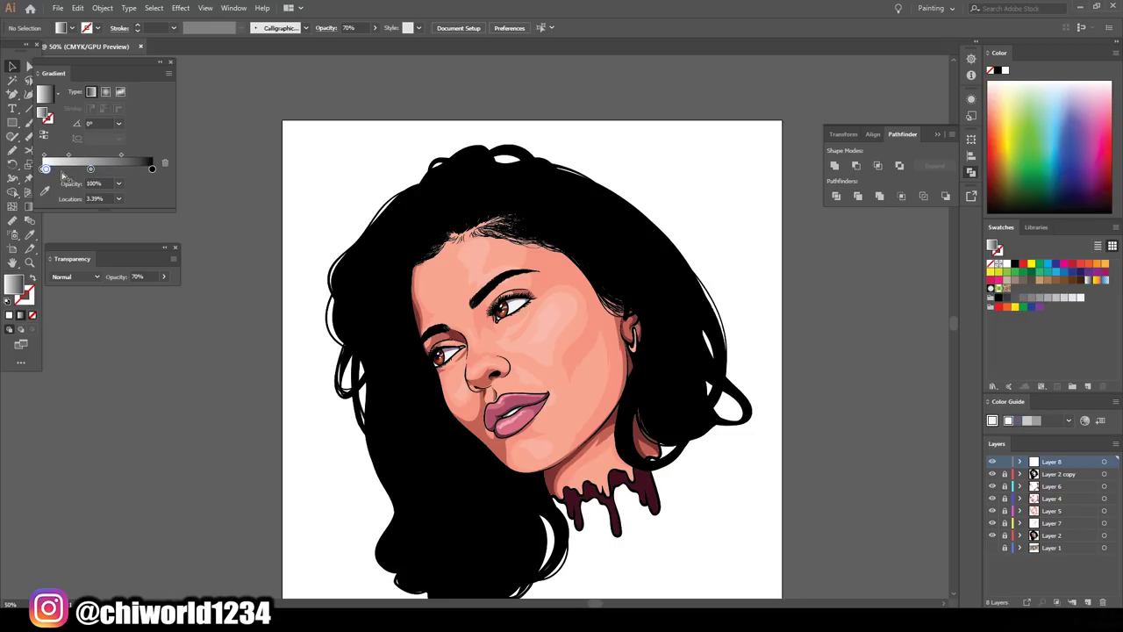
{"action": "double_click", "coordinate": [42, 168]}
{"action": "left_click_drag", "start_coordinate": [85, 255], "coordinate": [124, 255]}
{"action": "mouse_move", "coordinate": [67, 212]}
{"action": "left_mouse_down"}
{"action": "mouse_move", "coordinate": [87, 212]}
{"action": "mouse_move", "coordinate": [85, 228]}
{"action": "left_mouse_up"}
{"action": "left_click", "coordinate": [62, 154]}
{"action": "left_click", "coordinate": [90, 167]}
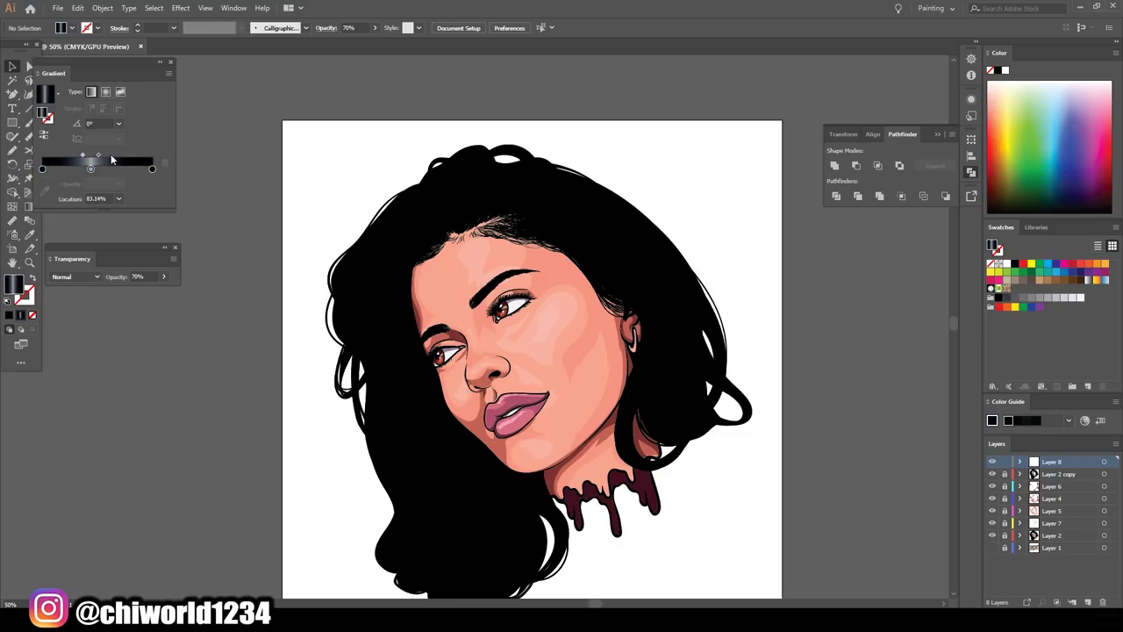
{"action": "double_click", "coordinate": [90, 168]}
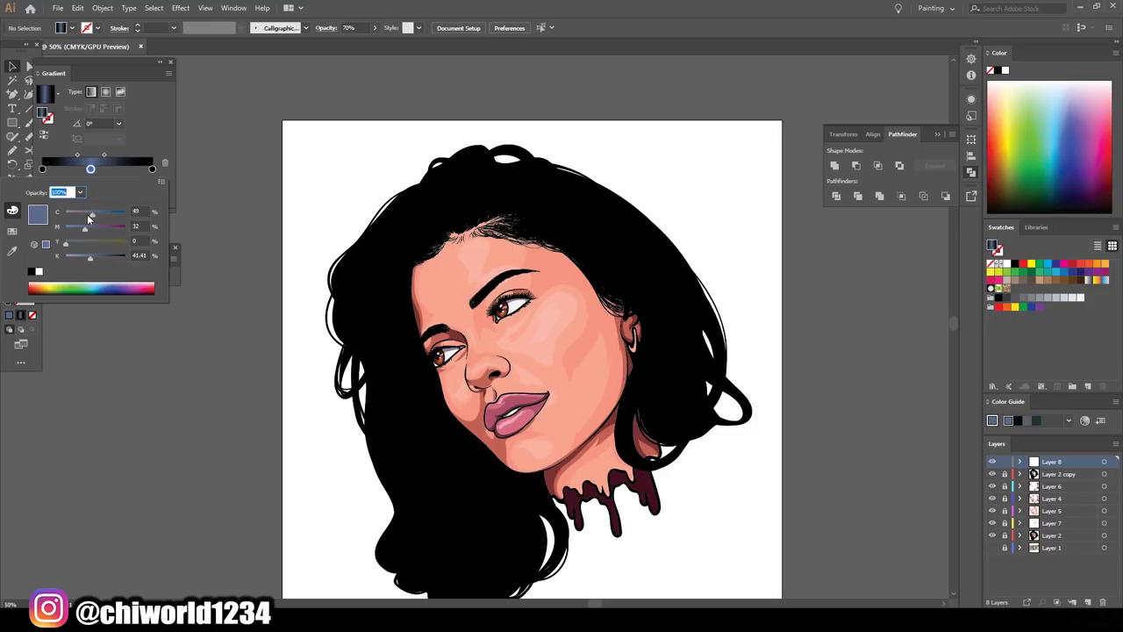
{"action": "left_click", "coordinate": [77, 155]}
{"action": "left_click_drag", "start_coordinate": [77, 154], "coordinate": [80, 155]}
Test gradient Paintbrush strokes beside the artboard and set the stroke weight to 0.75 pt
{"action": "key", "text": "b"}
{"action": "left_click_drag", "start_coordinate": [204, 351], "coordinate": [145, 478]}
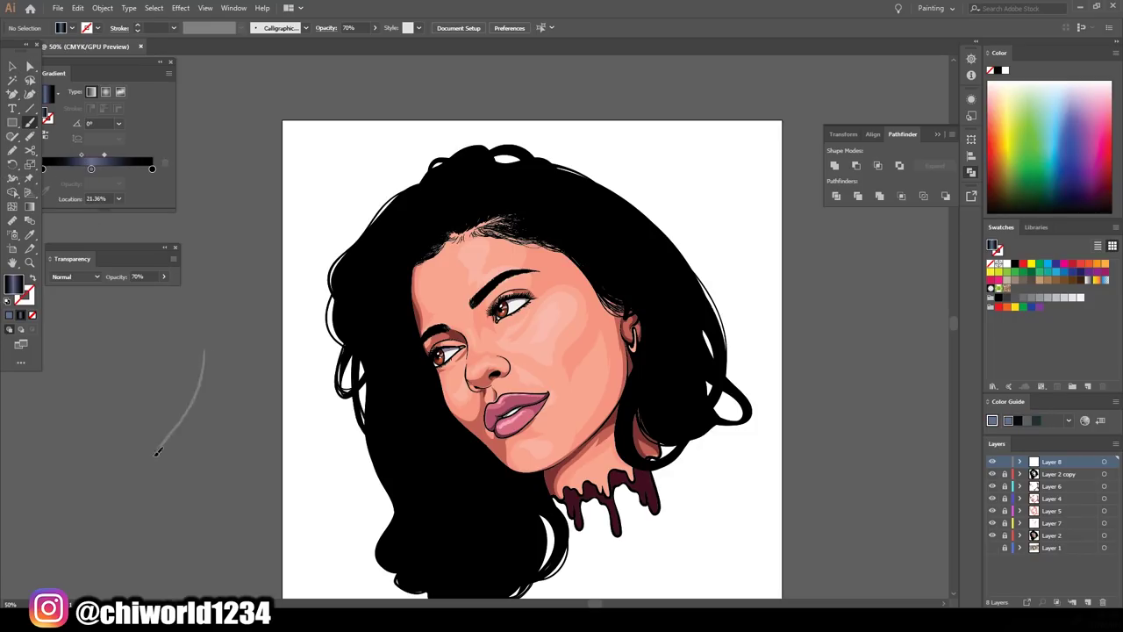
{"action": "left_click_drag", "start_coordinate": [224, 140], "coordinate": [197, 267]}
{"action": "double_click", "coordinate": [90, 168]}
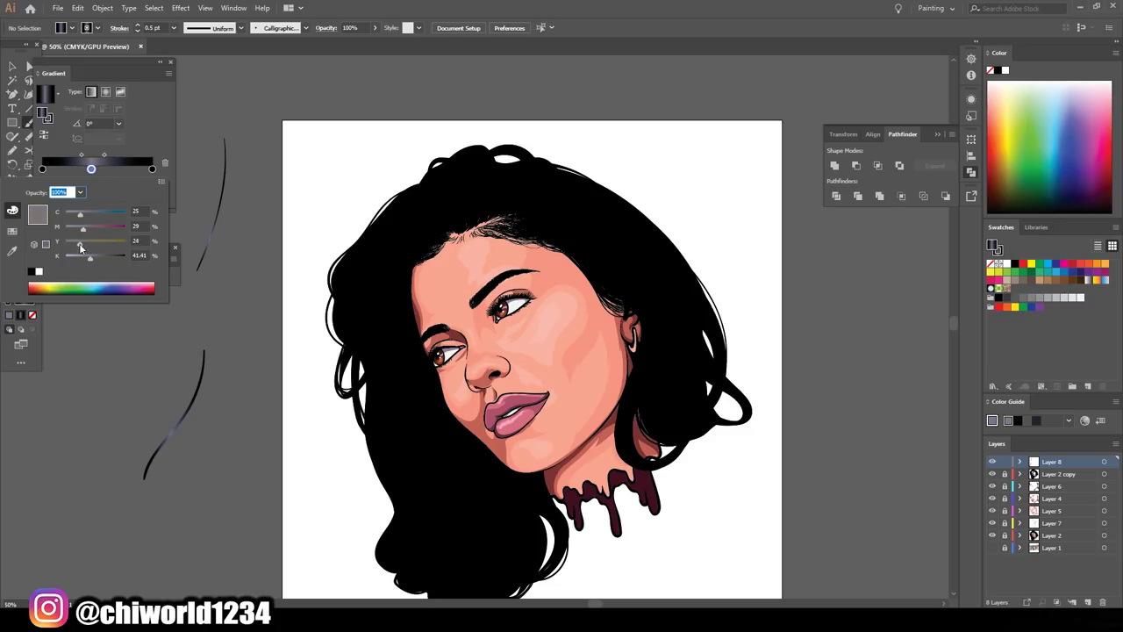
{"action": "left_click_drag", "start_coordinate": [132, 353], "coordinate": [69, 481]}
{"action": "left_click", "coordinate": [174, 27]}
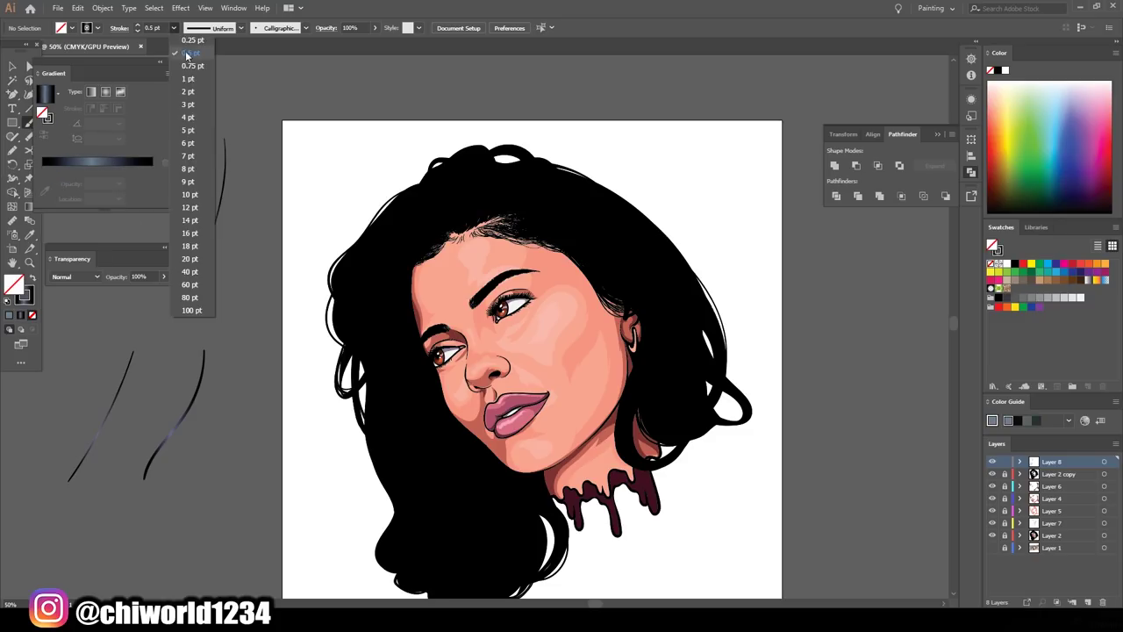
{"action": "left_click", "coordinate": [193, 66]}
{"action": "scroll", "coordinate": [470, 202], "scroll_direction": "up", "scroll_amount": 1}
Paint bluish highlight strokes across the upper-right hair
{"action": "scroll", "coordinate": [469, 201], "scroll_direction": "up", "scroll_amount": 1}
{"action": "left_click_drag", "start_coordinate": [820, 344], "coordinate": [683, 262]}
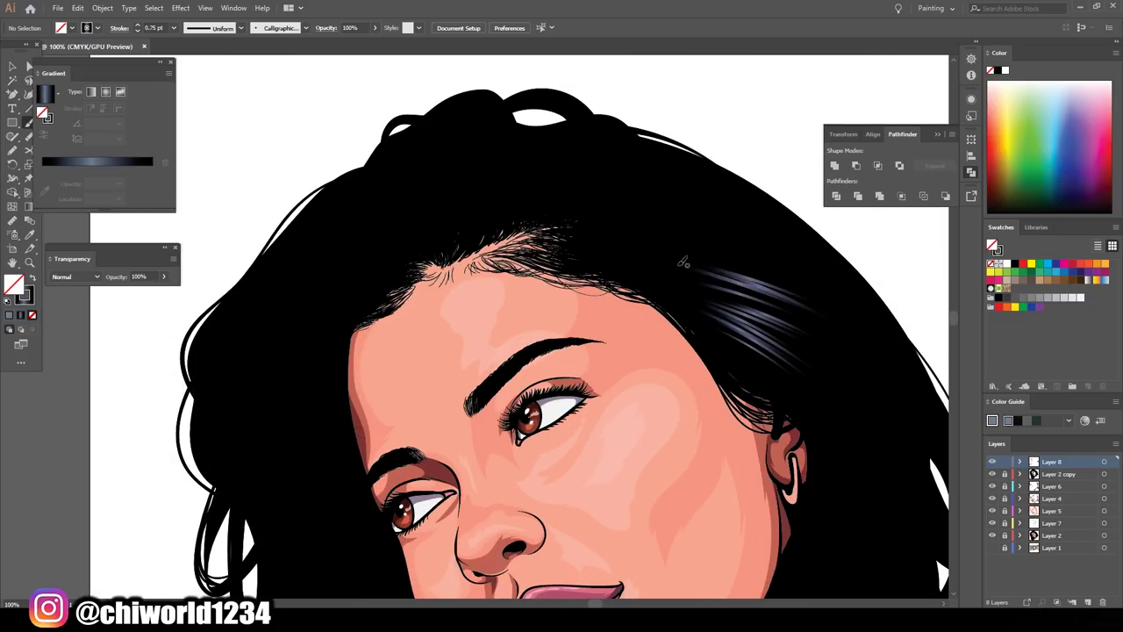
{"action": "mouse_move", "coordinate": [798, 272]}
{"action": "left_mouse_down"}
{"action": "mouse_move", "coordinate": [689, 235]}
{"action": "mouse_move", "coordinate": [640, 200]}
{"action": "left_mouse_up"}
{"action": "left_click_drag", "start_coordinate": [755, 215], "coordinate": [619, 169]}
{"action": "left_click_drag", "start_coordinate": [693, 182], "coordinate": [602, 147]}
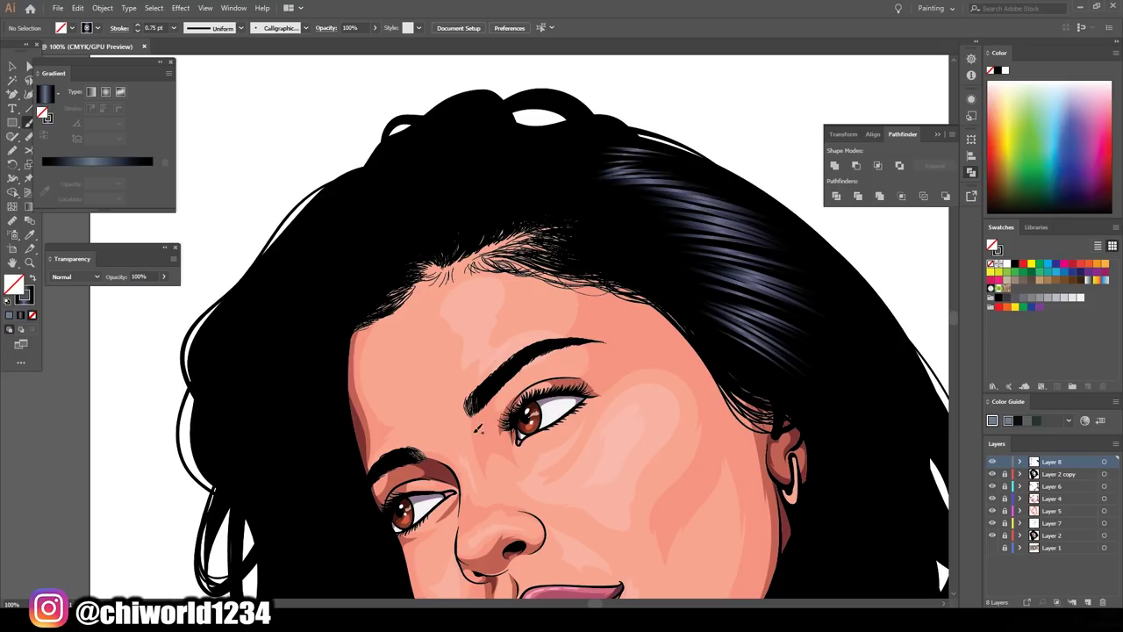
{"action": "scroll", "coordinate": [478, 428], "scroll_direction": "down", "scroll_amount": 1}
{"action": "scroll", "coordinate": [478, 428], "scroll_direction": "up", "scroll_amount": 1}
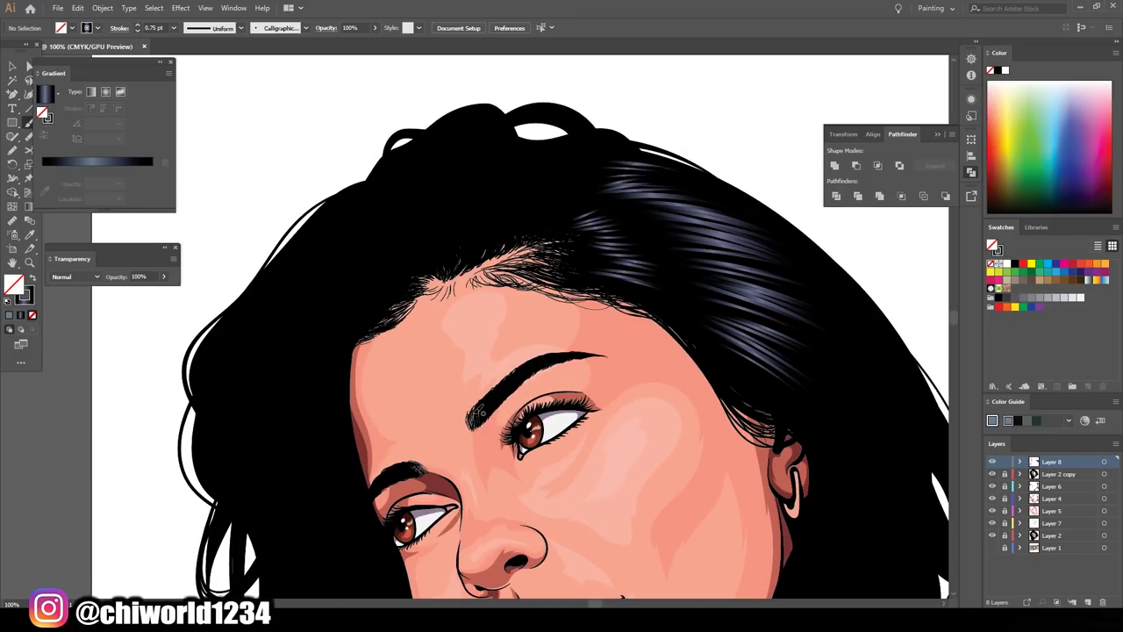
Paint bluish highlights on the upper-left hair and below the hairline
{"action": "left_click_drag", "start_coordinate": [519, 221], "coordinate": [505, 195]}
{"action": "left_click_drag", "start_coordinate": [491, 244], "coordinate": [452, 189]}
{"action": "left_click_drag", "start_coordinate": [439, 259], "coordinate": [409, 206]}
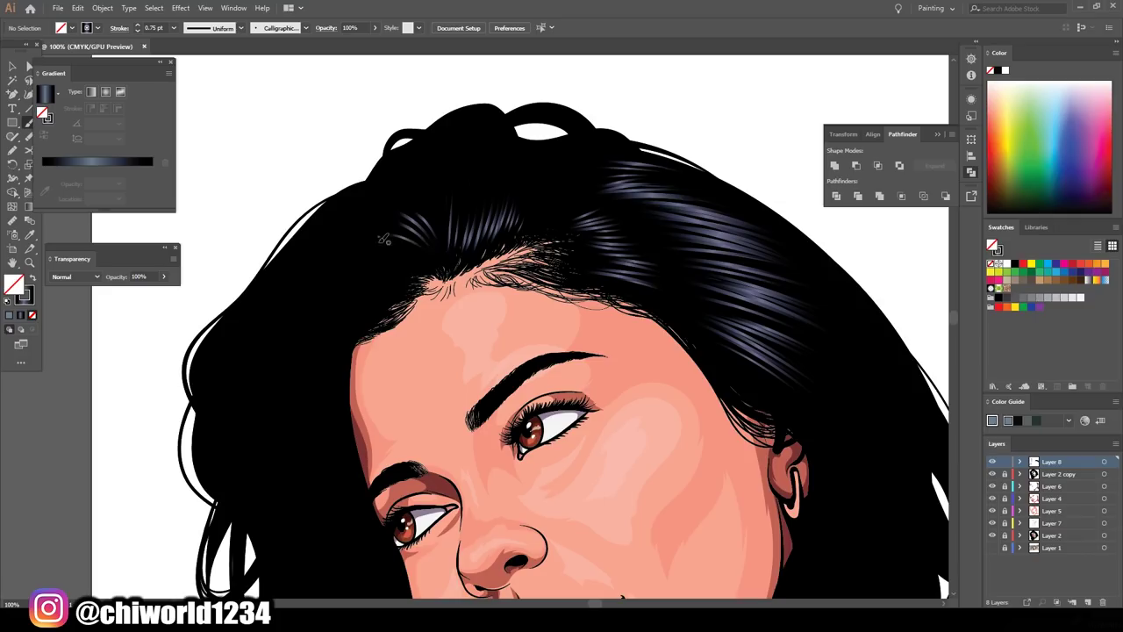
{"action": "left_click_drag", "start_coordinate": [408, 279], "coordinate": [349, 268]}
{"action": "left_click_drag", "start_coordinate": [395, 299], "coordinate": [344, 326]}
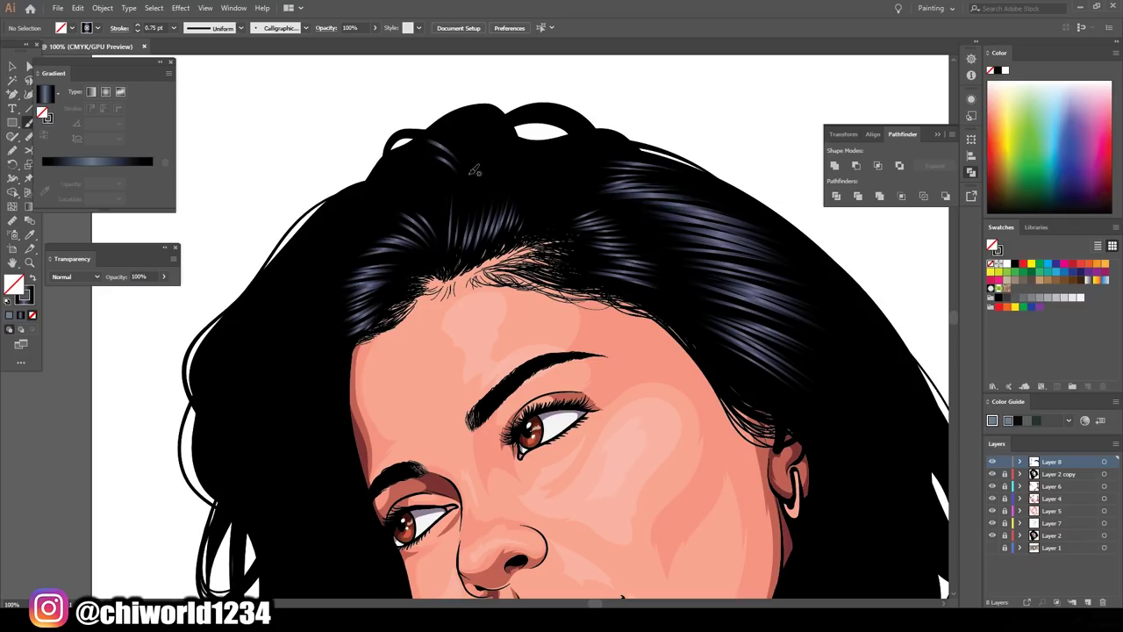
{"action": "scroll", "coordinate": [792, 465], "scroll_direction": "down", "scroll_amount": 1}
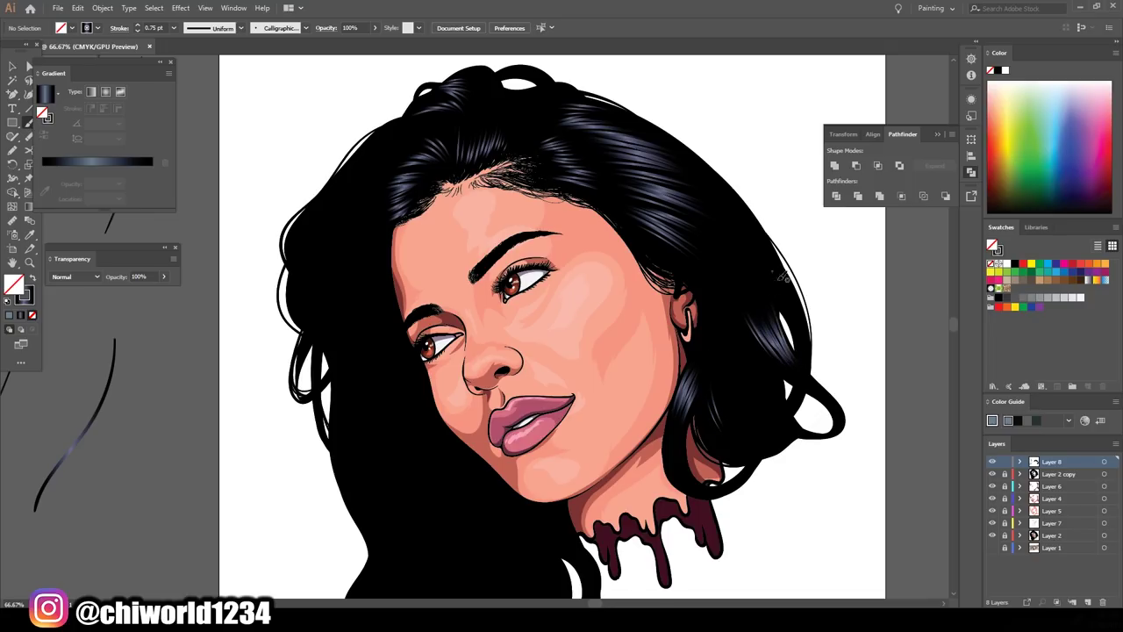
Add bluish highlight strands to the right-side hair
{"action": "left_click_drag", "start_coordinate": [748, 215], "coordinate": [787, 290]}
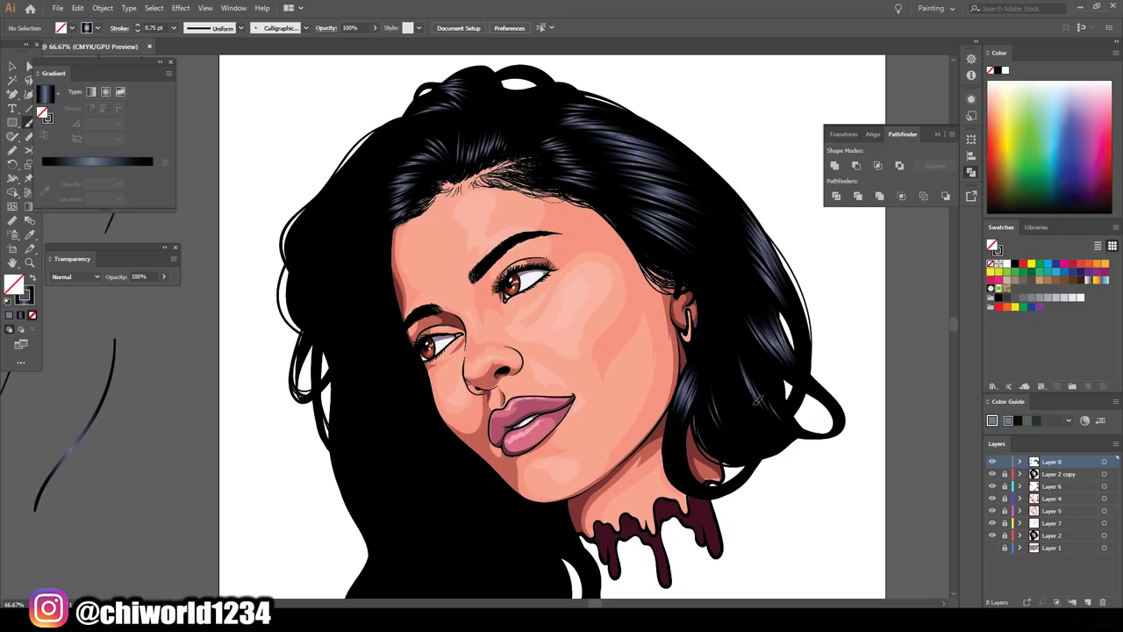
{"action": "left_click_drag", "start_coordinate": [758, 400], "coordinate": [720, 371]}
{"action": "scroll", "coordinate": [715, 595], "scroll_direction": "right", "scroll_amount": 1}
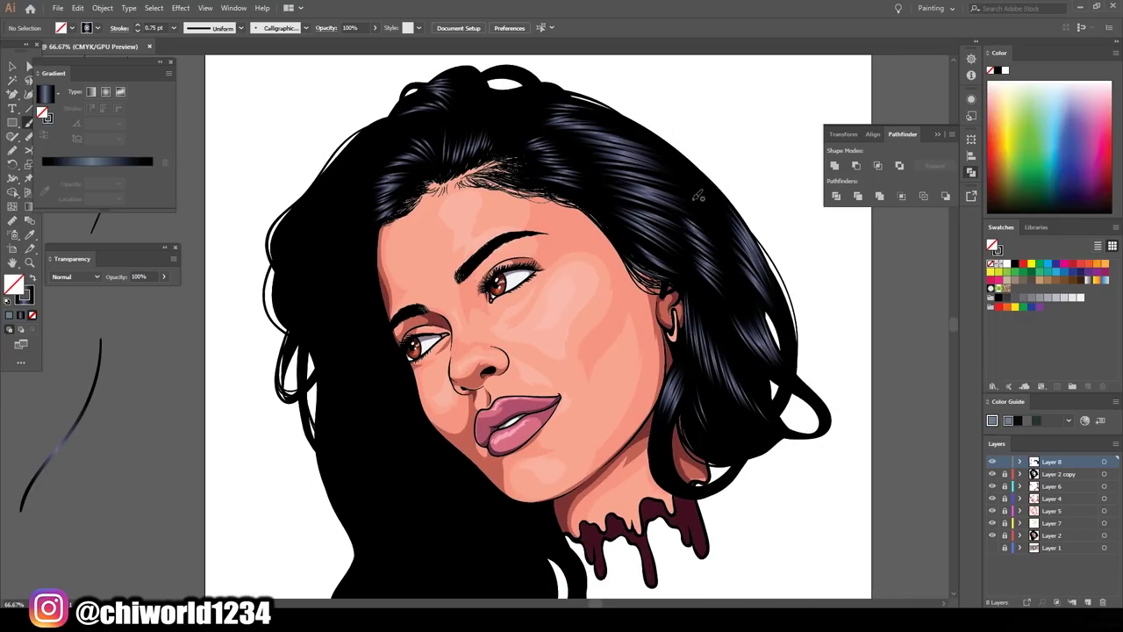
{"action": "scroll", "coordinate": [790, 264], "scroll_direction": "up", "scroll_amount": 5}
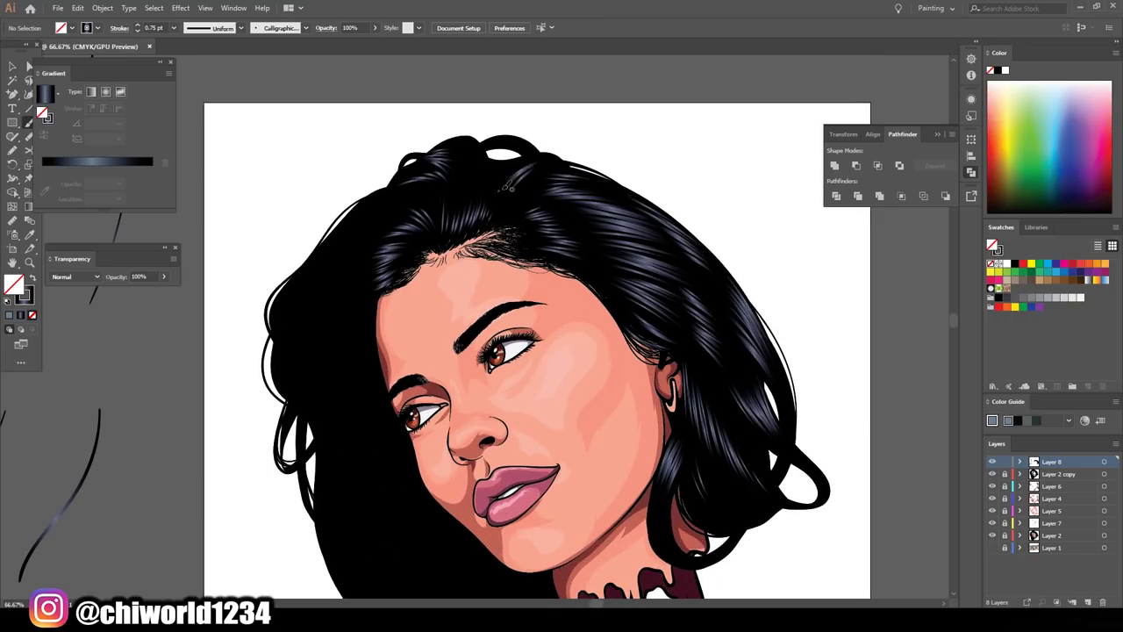
{"action": "scroll", "coordinate": [448, 159], "scroll_direction": "down", "scroll_amount": 2}
{"action": "scroll", "coordinate": [379, 460], "scroll_direction": "up", "scroll_amount": 2}
{"action": "scroll", "coordinate": [379, 460], "scroll_direction": "up", "scroll_amount": 2}
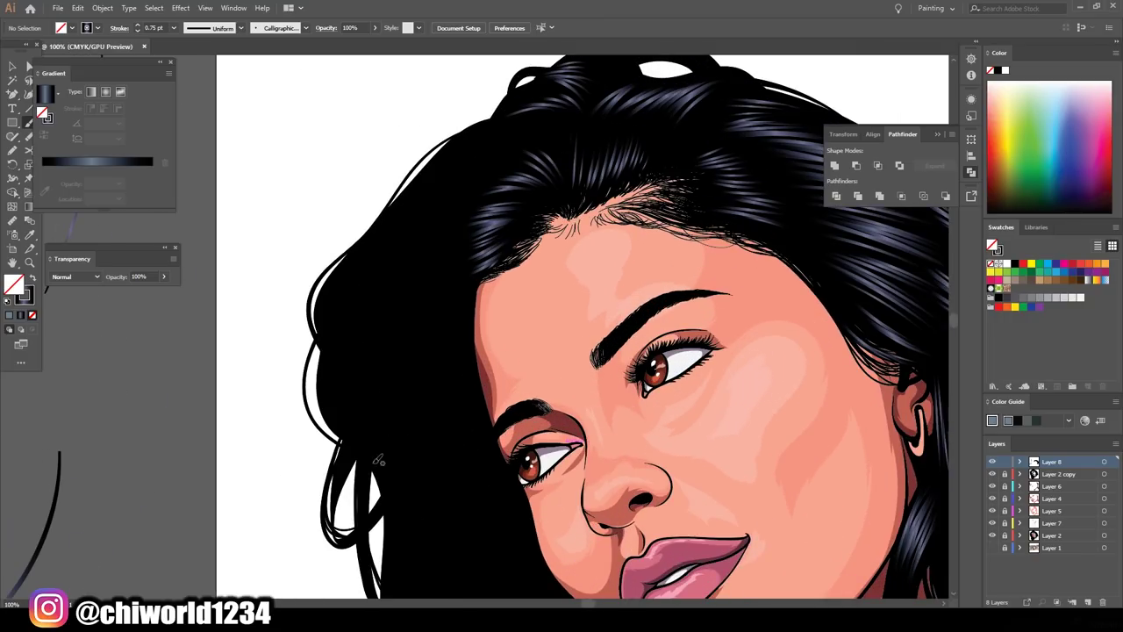
Paint highlight strands on the left hair, undoing a stray light stroke
{"action": "left_click_drag", "start_coordinate": [368, 412], "coordinate": [405, 255]}
{"action": "left_click_drag", "start_coordinate": [347, 368], "coordinate": [408, 230]}
{"action": "left_click_drag", "start_coordinate": [342, 298], "coordinate": [413, 207]}
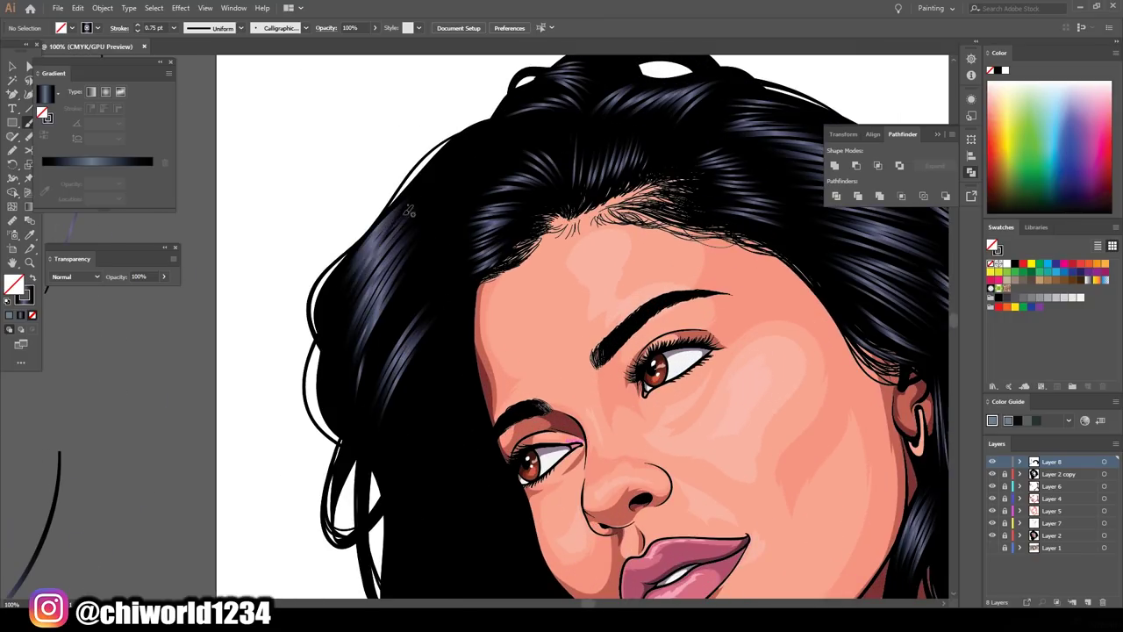
{"action": "left_click_drag", "start_coordinate": [344, 439], "coordinate": [339, 362]}
{"action": "key", "text": "ctrl+z"}
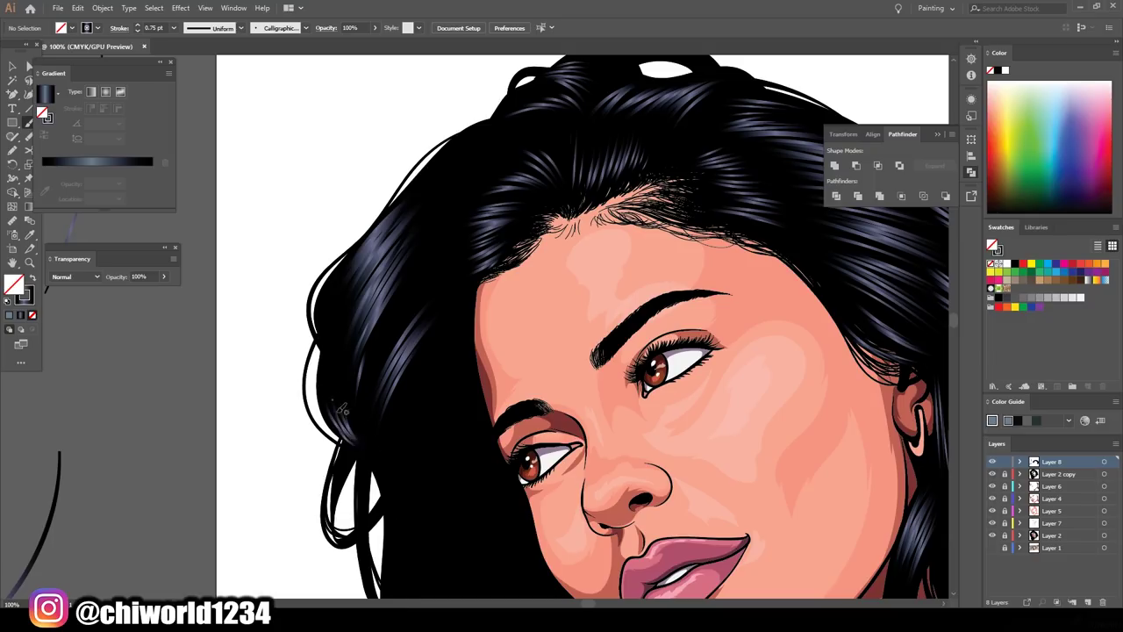
{"action": "scroll", "coordinate": [456, 192], "scroll_direction": "down", "scroll_amount": 2}
{"action": "scroll", "coordinate": [456, 191], "scroll_direction": "up", "scroll_amount": 1}
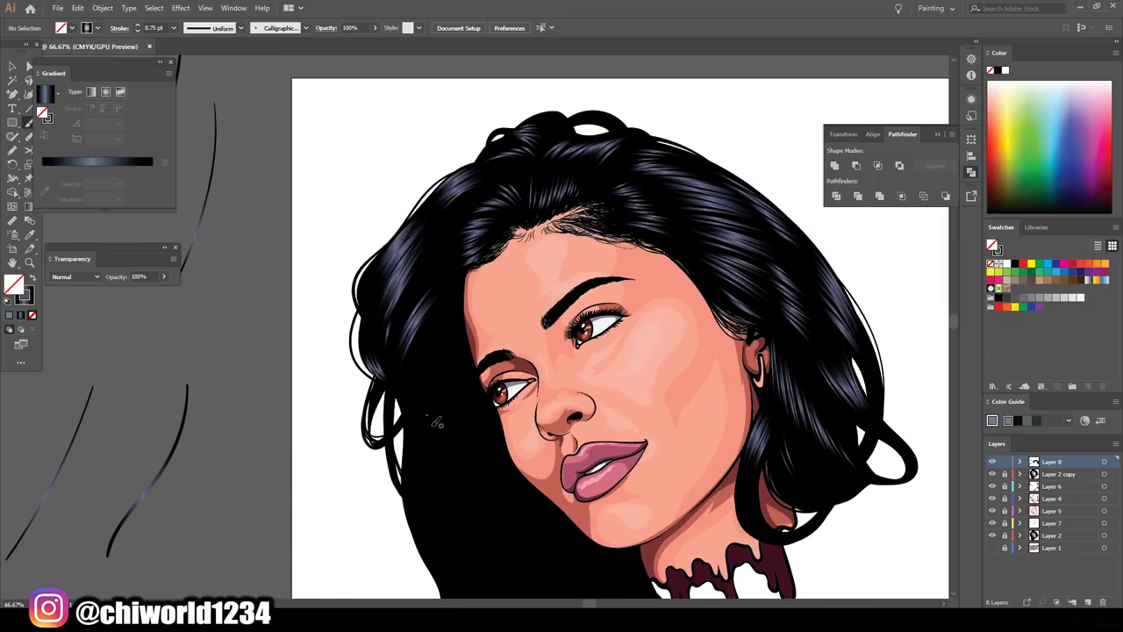
Add highlight strands on the hair left of the face and on the lower hair
{"action": "left_click_drag", "start_coordinate": [536, 500], "coordinate": [469, 311]}
{"action": "left_click_drag", "start_coordinate": [505, 452], "coordinate": [456, 329]}
{"action": "left_click_drag", "start_coordinate": [495, 430], "coordinate": [473, 323]}
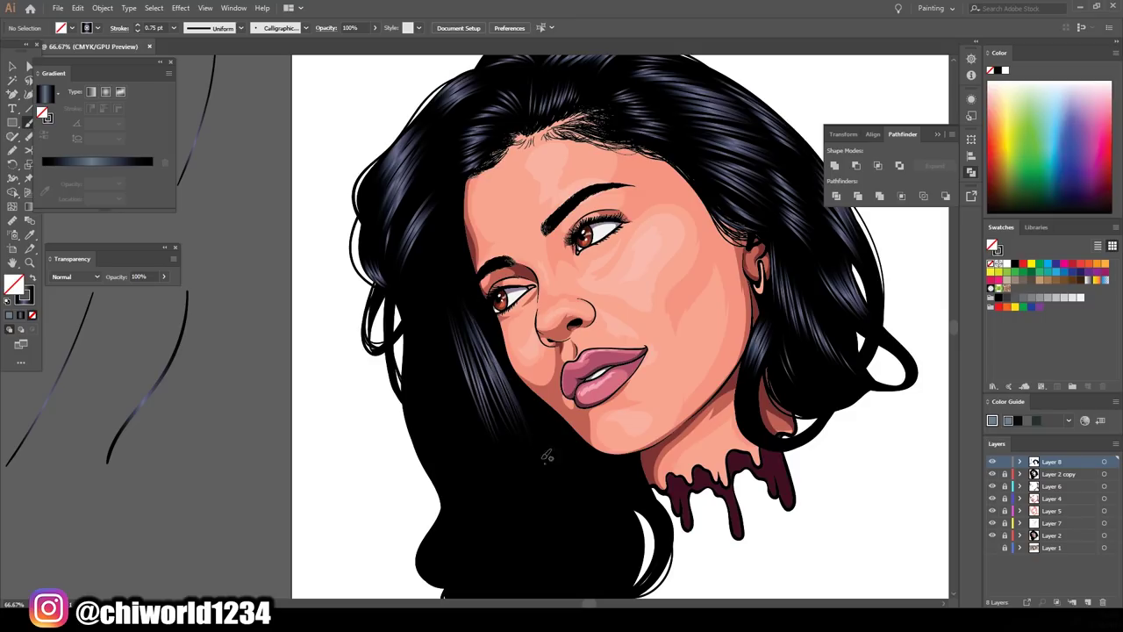
{"action": "left_click_drag", "start_coordinate": [544, 455], "coordinate": [479, 307]}
{"action": "mouse_move", "coordinate": [458, 452]}
{"action": "left_mouse_down"}
{"action": "mouse_move", "coordinate": [443, 395]}
{"action": "mouse_move", "coordinate": [423, 382]}
{"action": "mouse_move", "coordinate": [463, 345]}
{"action": "mouse_move", "coordinate": [457, 217]}
{"action": "mouse_move", "coordinate": [417, 364]}
{"action": "left_mouse_up"}
{"action": "scroll", "coordinate": [443, 185], "scroll_direction": "up", "scroll_amount": 1}
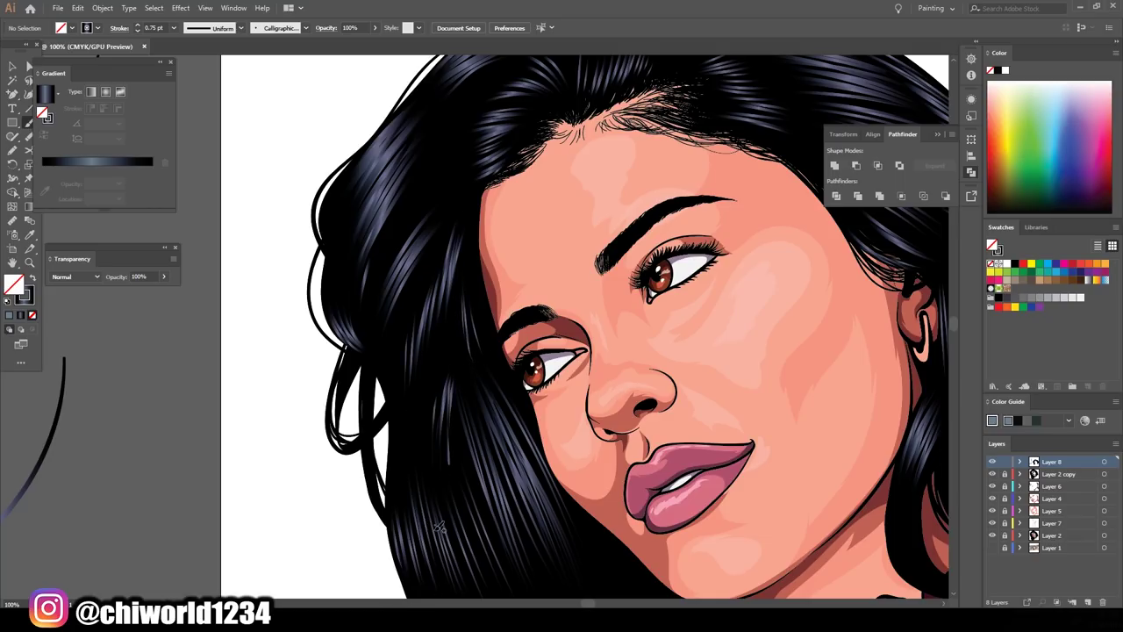
{"action": "key", "text": "ctrl+minus"}
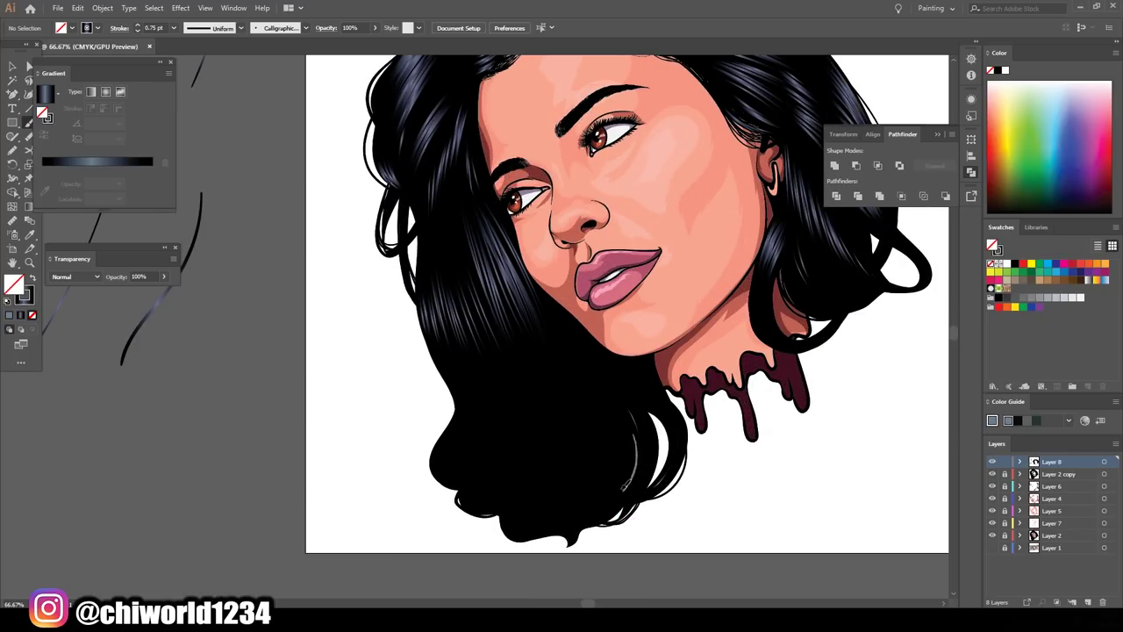
{"action": "left_click_drag", "start_coordinate": [625, 484], "coordinate": [452, 434]}
{"action": "key", "text": "ctrl+minus"}
{"action": "key", "text": "ctrl+minus"}
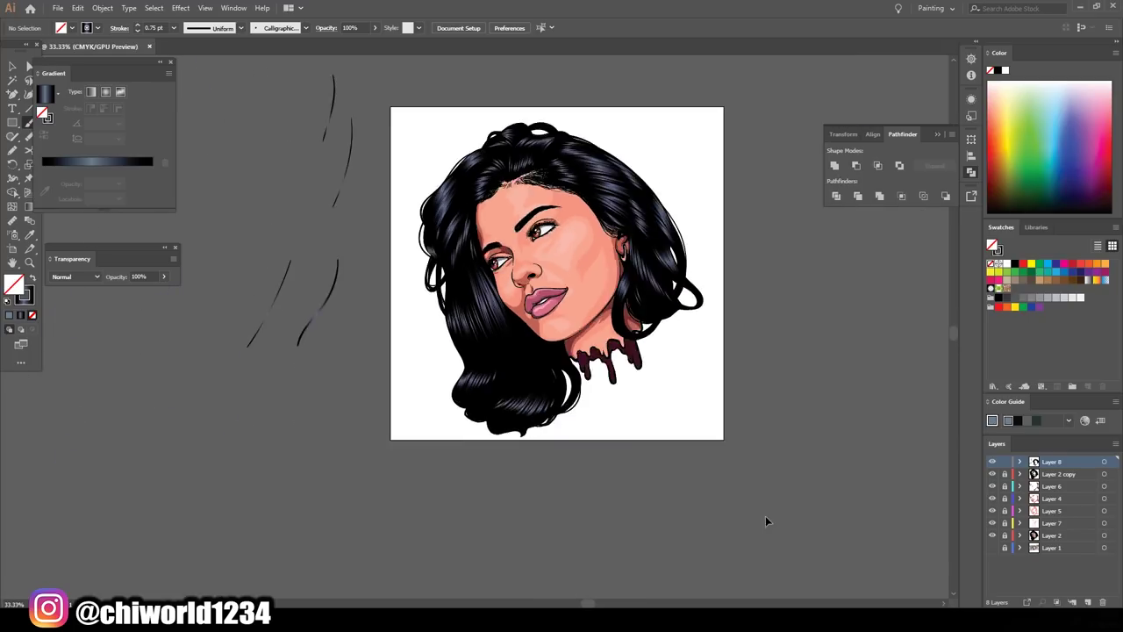
{"action": "key", "text": "ctrl+plus"}
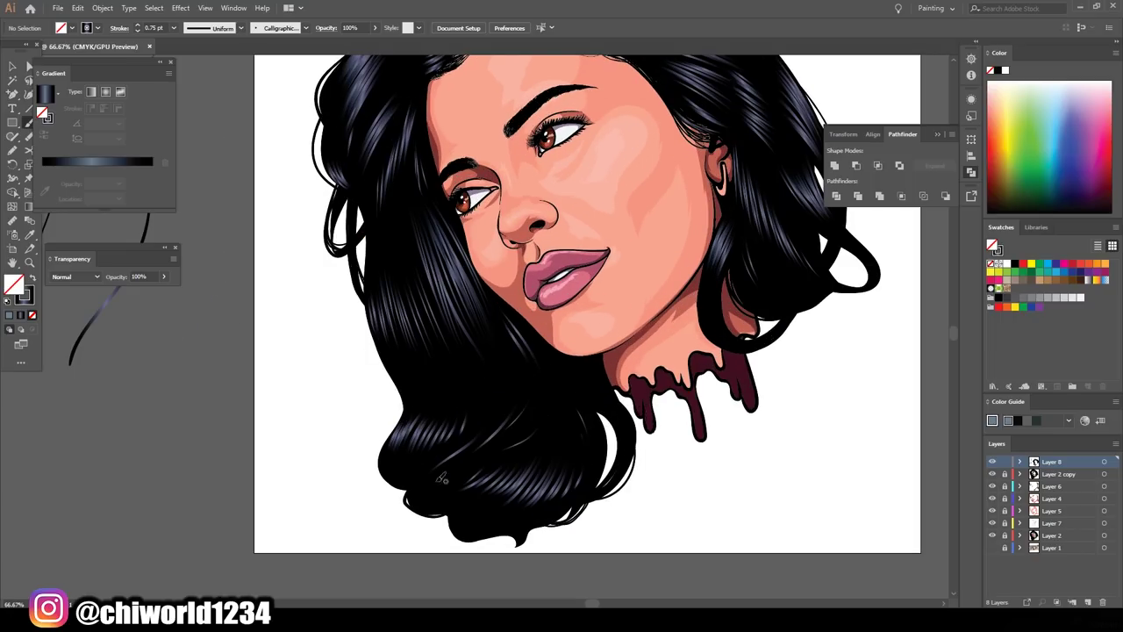
{"action": "scroll", "coordinate": [445, 404], "scroll_direction": "up", "scroll_amount": 3}
{"action": "scroll", "coordinate": [434, 307], "scroll_direction": "up", "scroll_amount": 2}
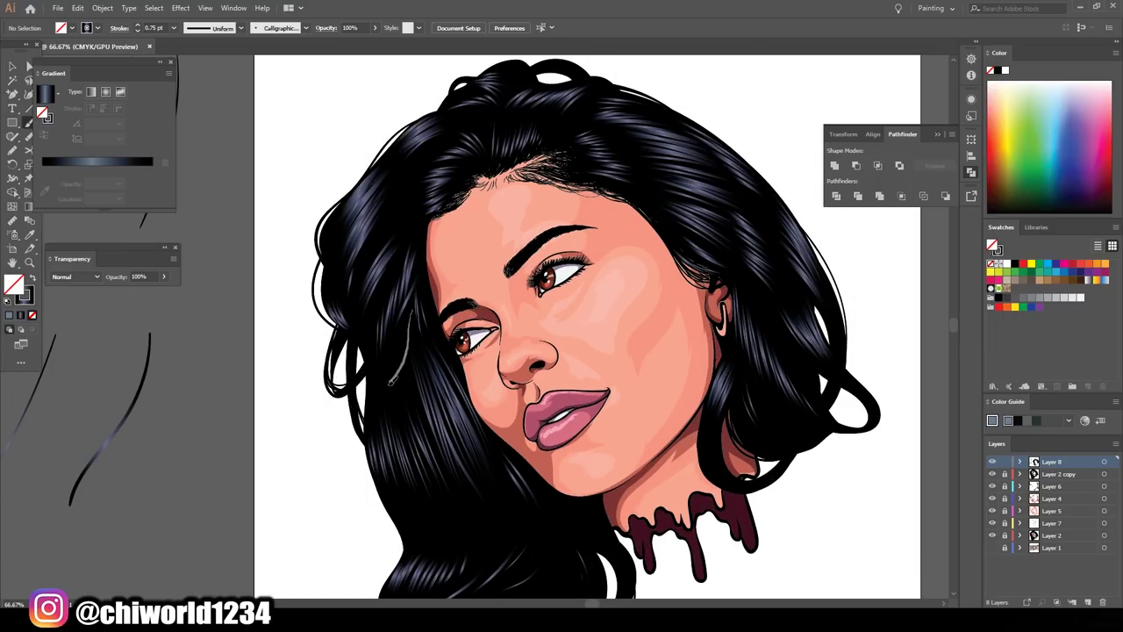
{"action": "scroll", "coordinate": [793, 418], "scroll_direction": "down", "scroll_amount": 1}
{"action": "scroll", "coordinate": [647, 459], "scroll_direction": "up", "scroll_amount": 3}
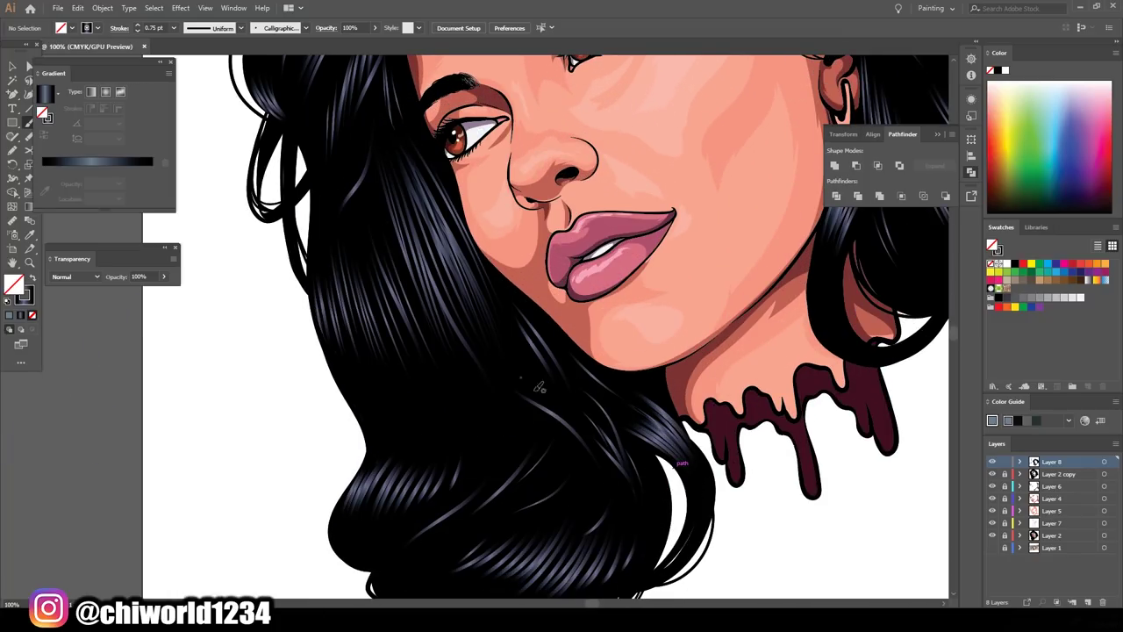
{"action": "scroll", "coordinate": [433, 474], "scroll_direction": "down", "scroll_amount": 4}
{"action": "scroll", "coordinate": [351, 289], "scroll_direction": "up", "scroll_amount": 5}
{"action": "scroll", "coordinate": [299, 281], "scroll_direction": "down", "scroll_amount": 1}
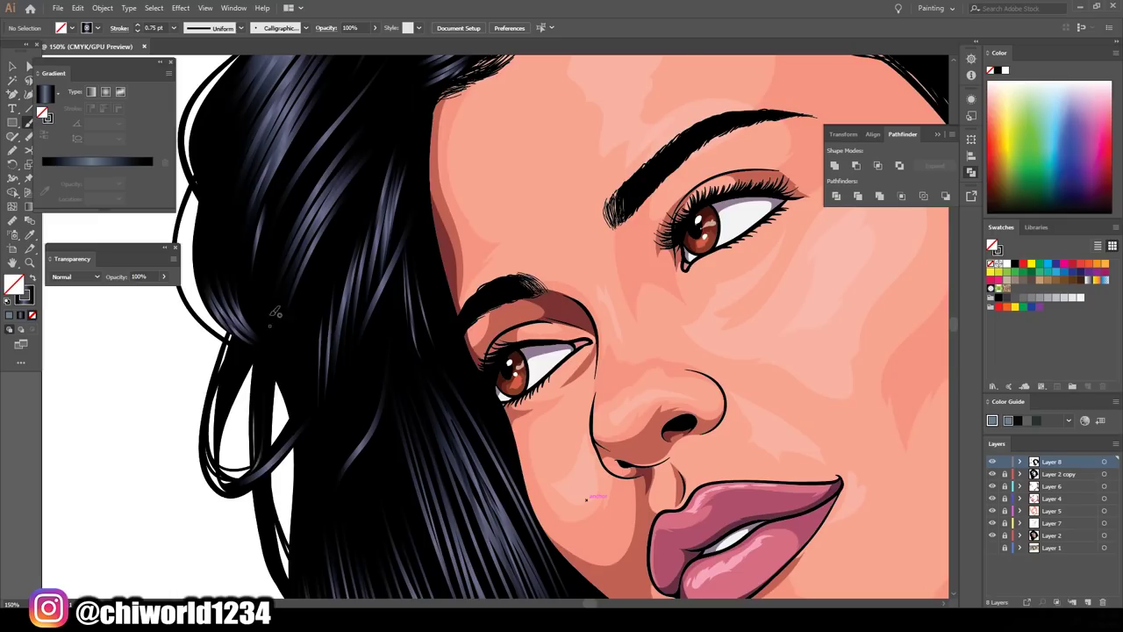
{"action": "scroll", "coordinate": [294, 272], "scroll_direction": "down", "scroll_amount": 2}
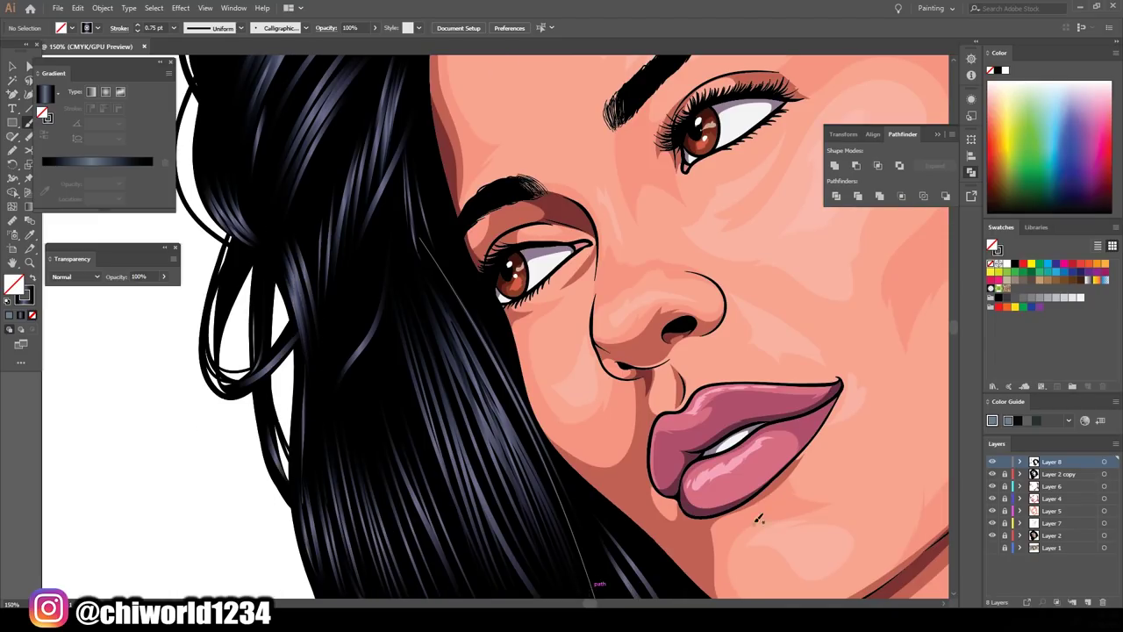
{"action": "scroll", "coordinate": [744, 463], "scroll_direction": "up", "scroll_amount": 2}
{"action": "key", "text": "ctrl+0"}
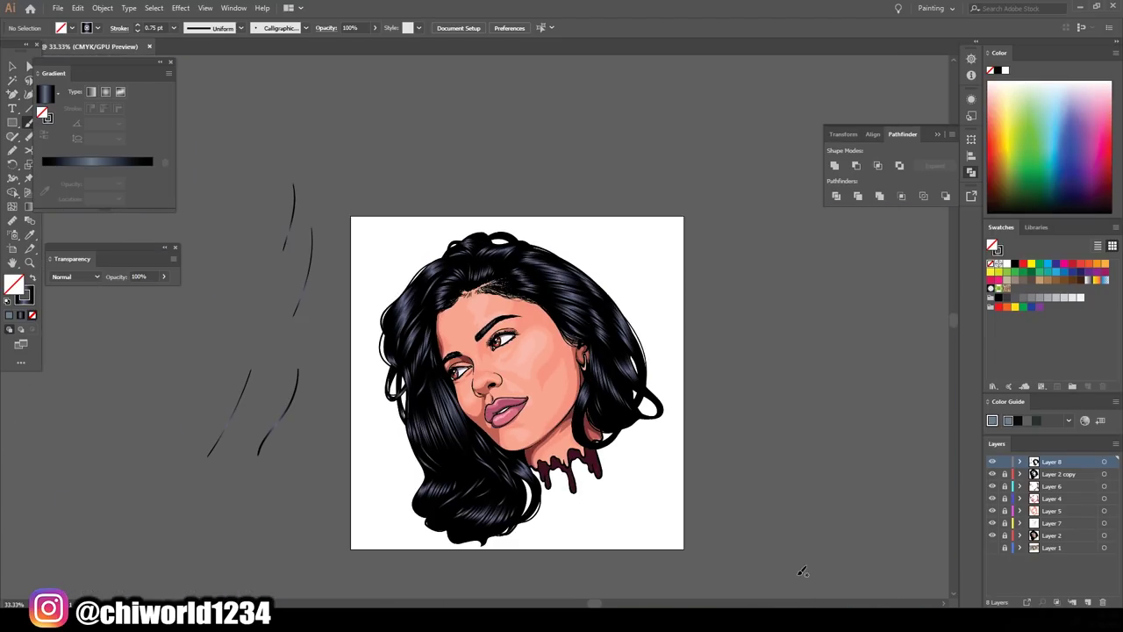
{"action": "key", "text": "ctrl+1"}
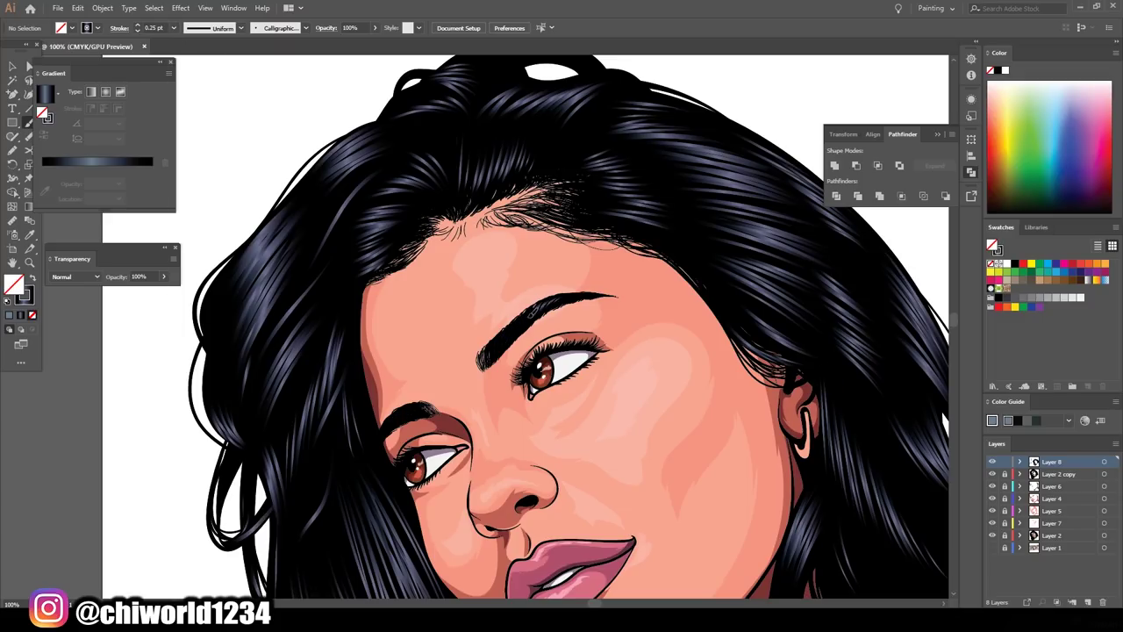
{"action": "key", "text": "ctrl+minus"}
{"action": "key", "text": "ctrl+minus"}
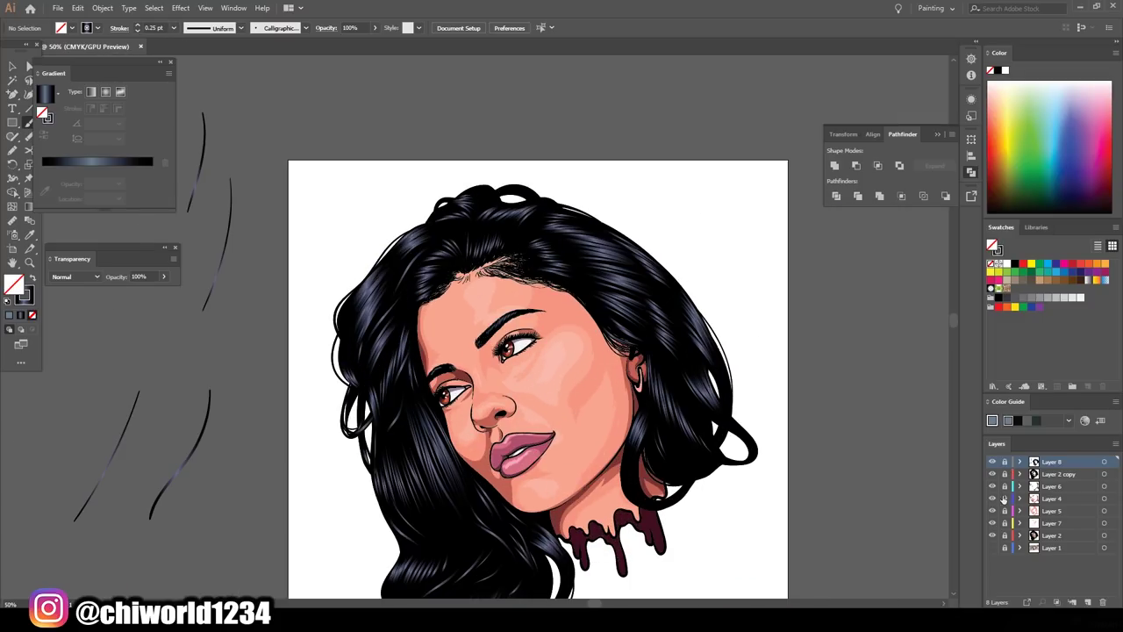
Draw fine Pencil strands along the forehead hairline on Layer 4, then another on Layer 6
{"action": "left_click", "coordinate": [1005, 497]}
{"action": "key", "text": "n"}
{"action": "key", "text": "ctrl+plus"}
{"action": "key", "text": "ctrl+plus"}
{"action": "key", "text": "ctrl+plus"}
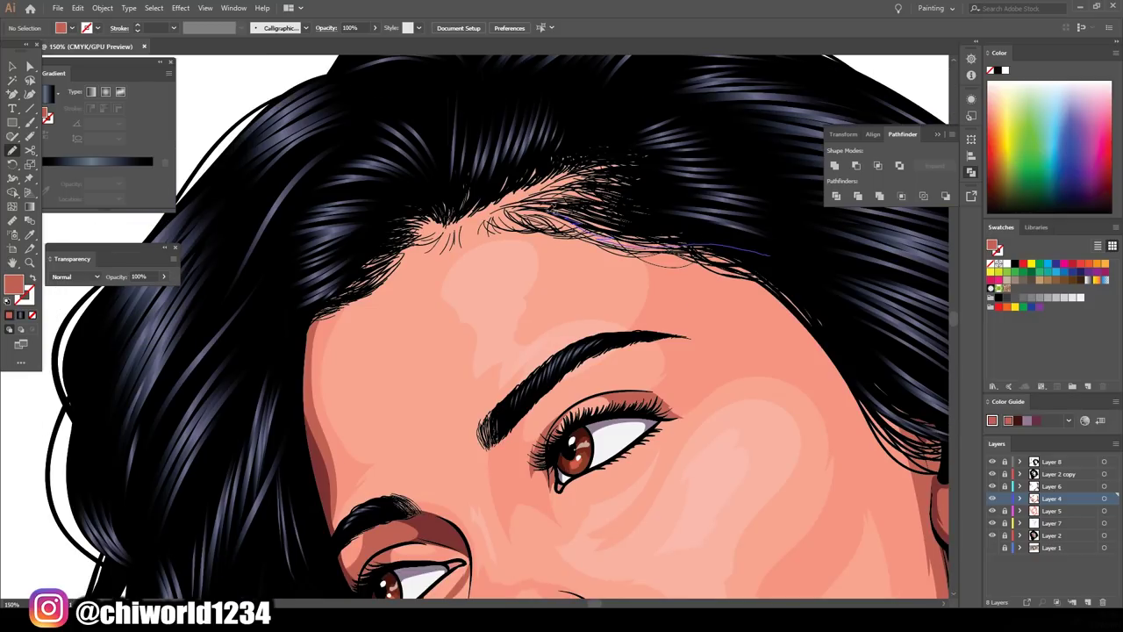
{"action": "left_click_drag", "start_coordinate": [626, 164], "coordinate": [628, 163]}
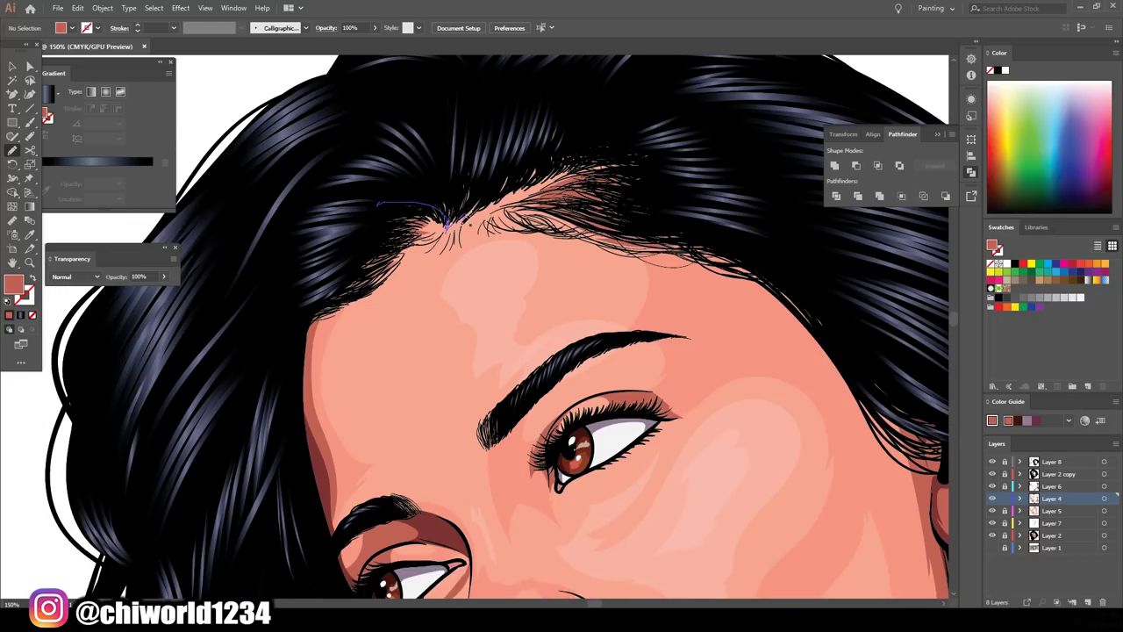
{"action": "key", "text": "ctrl+minus"}
{"action": "key", "text": "ctrl+minus"}
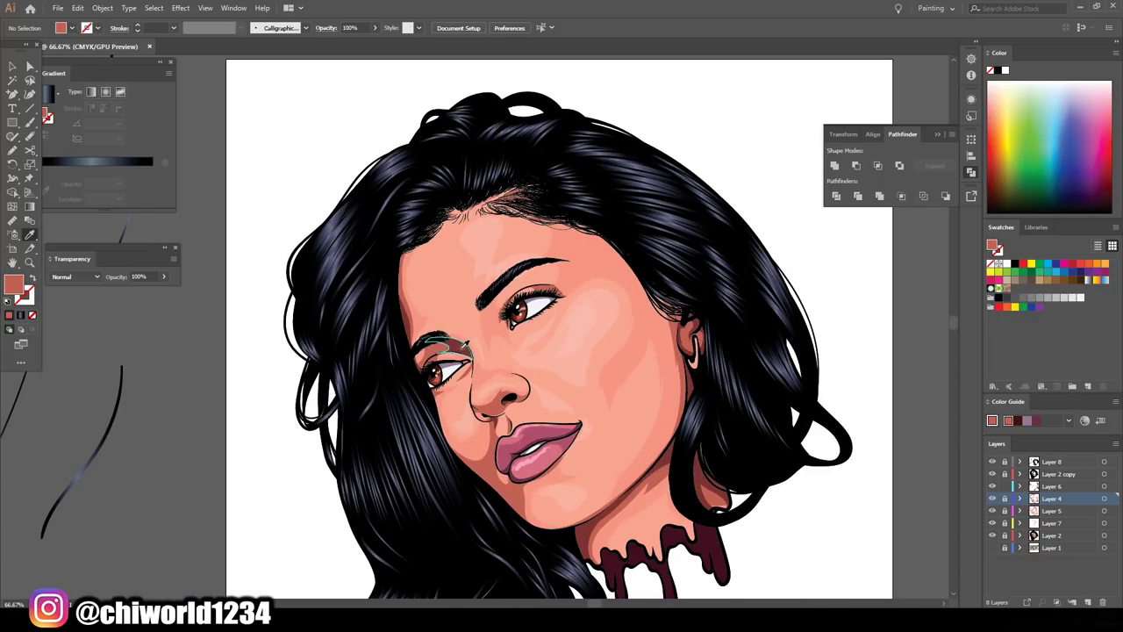
{"action": "scroll", "coordinate": [561, 351], "scroll_direction": "up", "scroll_amount": 2}
{"action": "left_click", "coordinate": [1051, 485]}
{"action": "left_click_drag", "start_coordinate": [716, 344], "coordinate": [507, 251]}
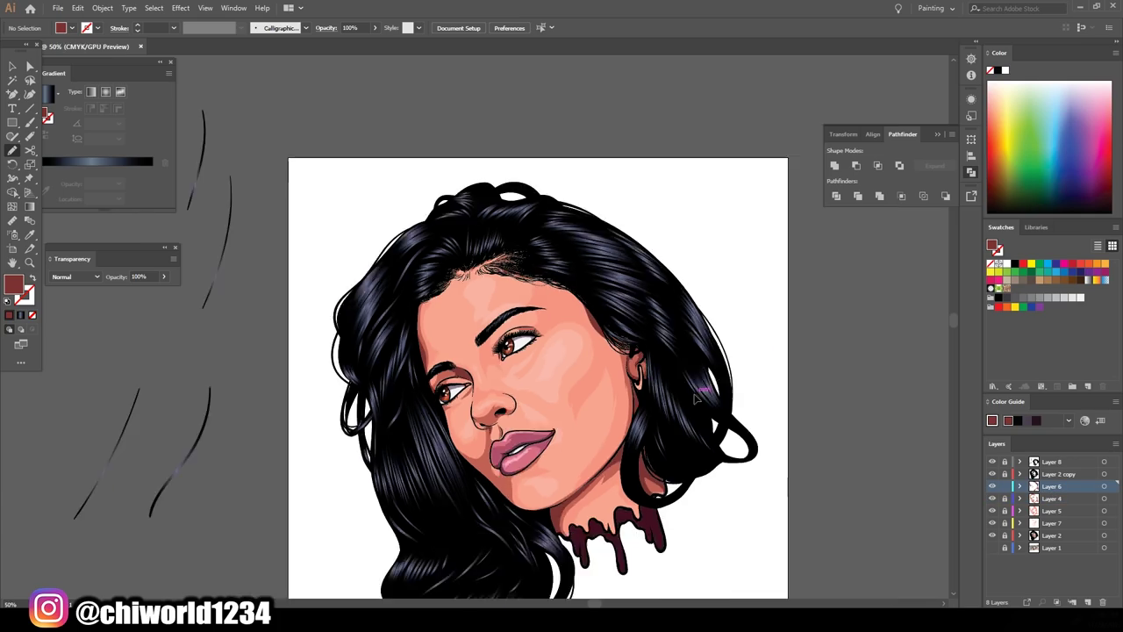